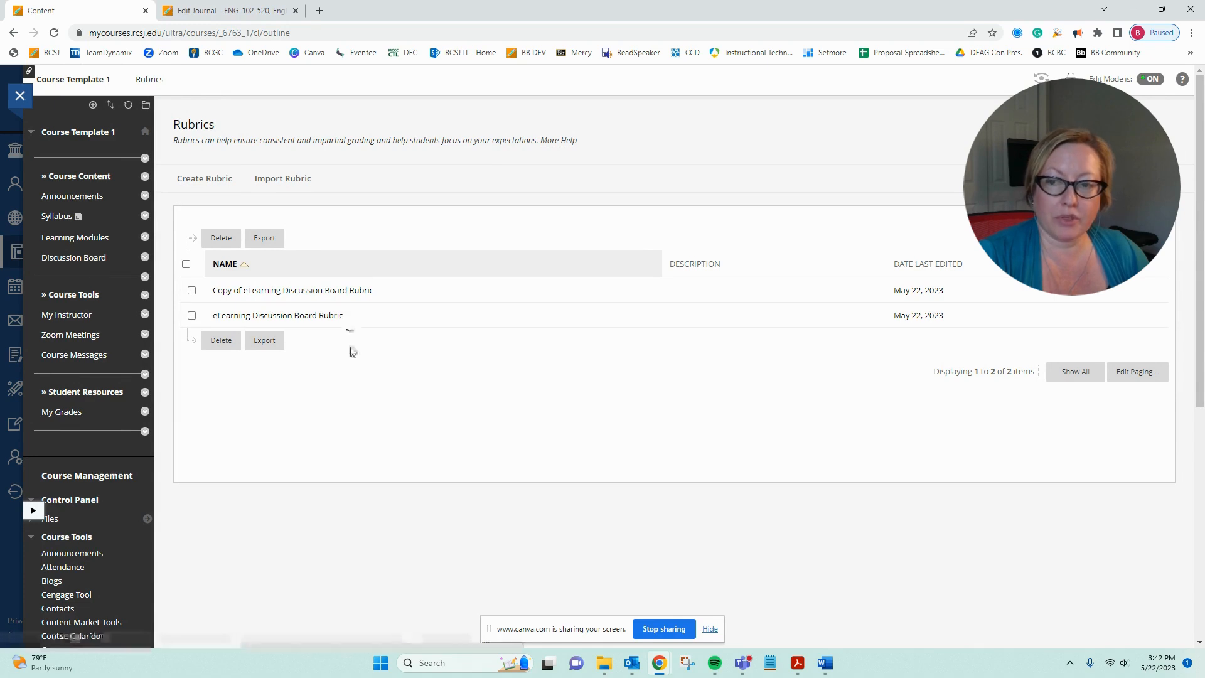
# Open the eLearning Discussion Board Rubric in its own window, widen it to read the criteria and achievement levels, and close it.
pyautogui.click(192, 315)
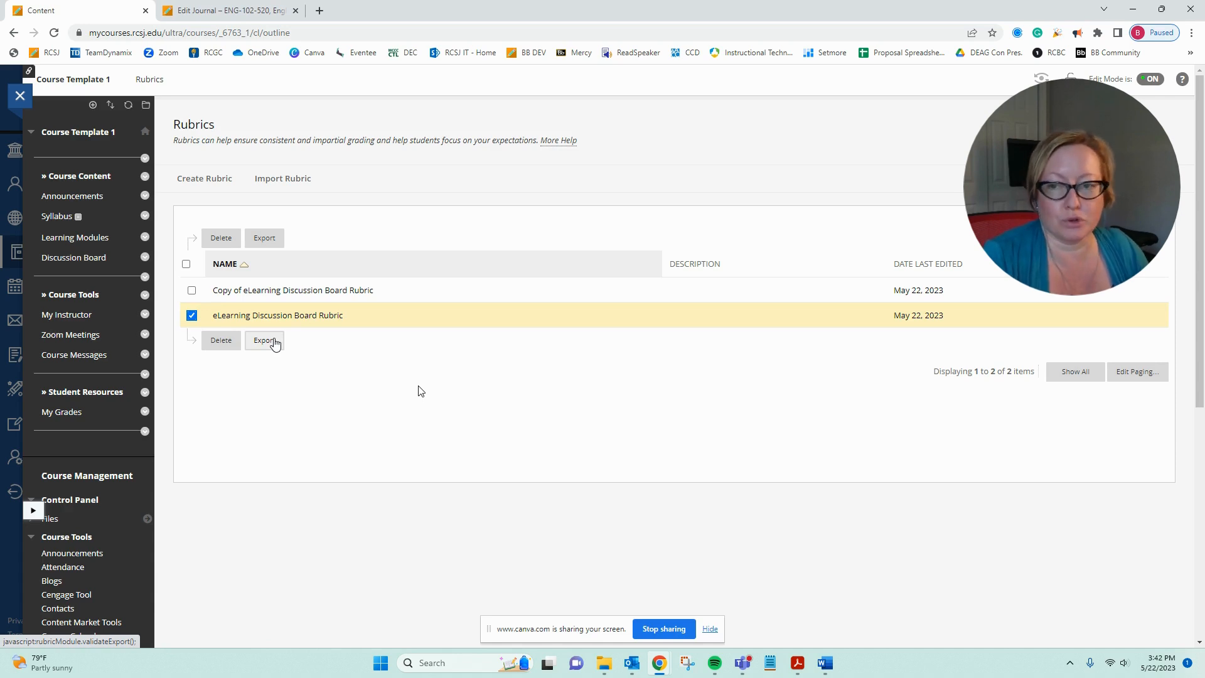
pyautogui.click(348, 315)
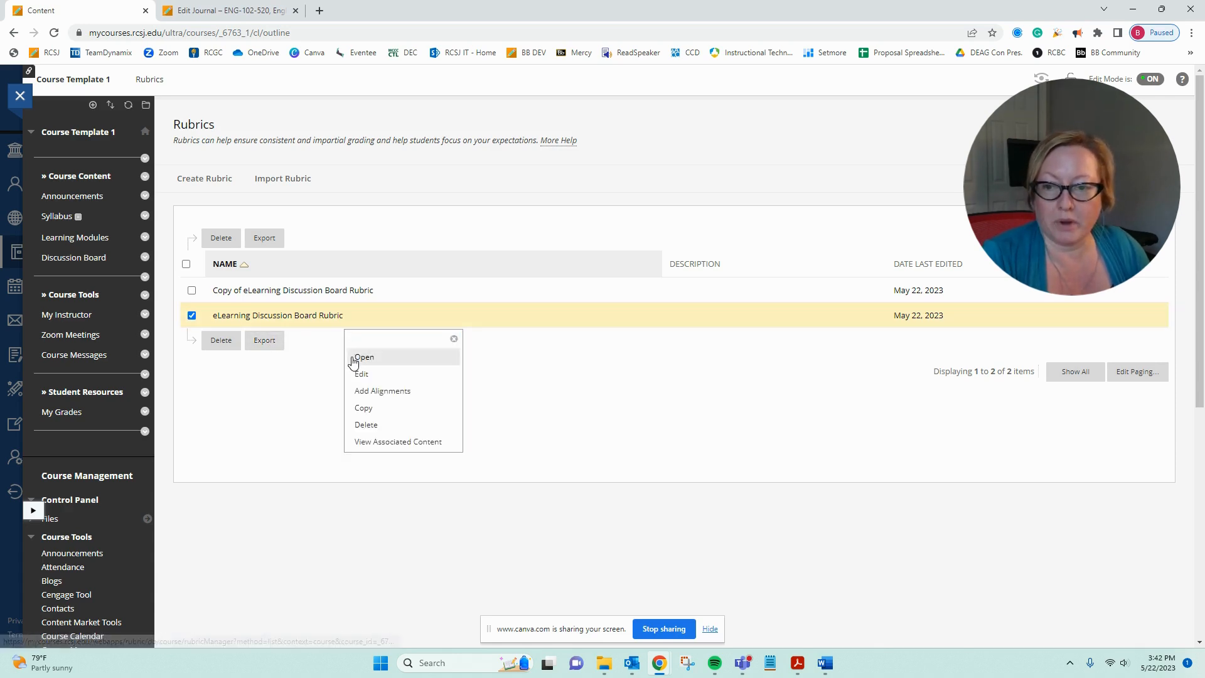
pyautogui.click(352, 358)
pyautogui.moveTo(976, 27); pyautogui.dragTo(653, 131)
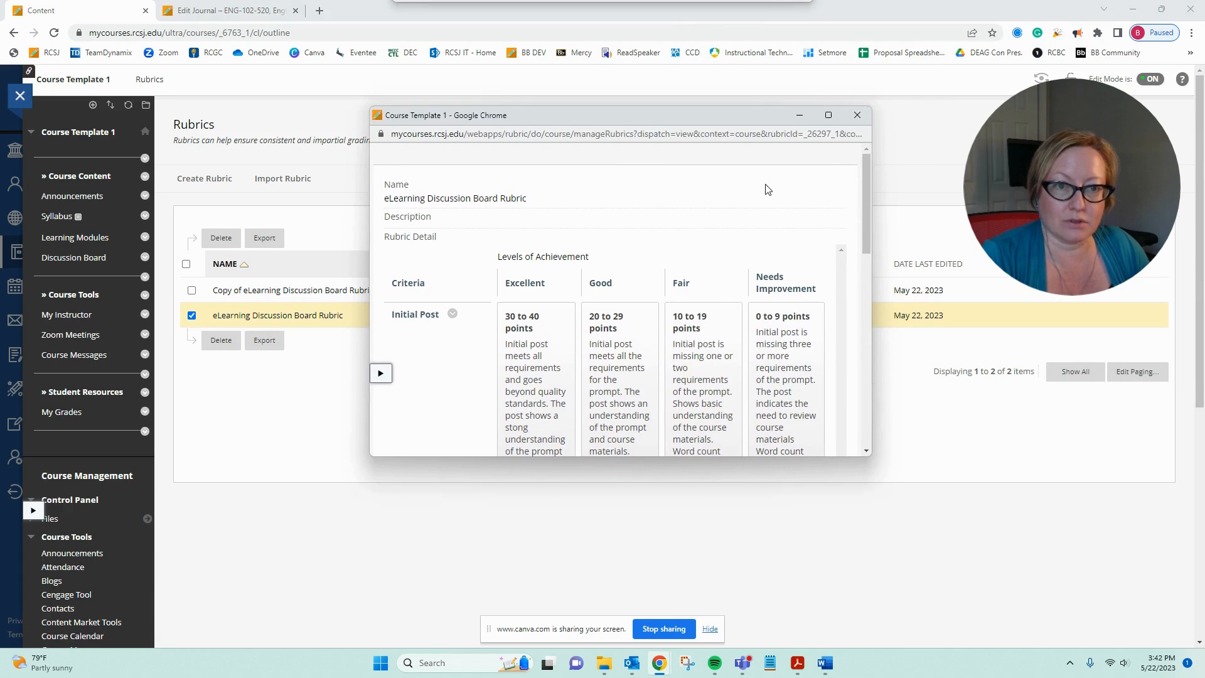
pyautogui.moveTo(869, 265); pyautogui.dragTo(1033, 264)
pyautogui.scroll(-1, 738, 270)
pyautogui.scroll(-1, 738, 271)
pyautogui.scroll(-2, 447, 276)
pyautogui.scroll(3, 445, 304)
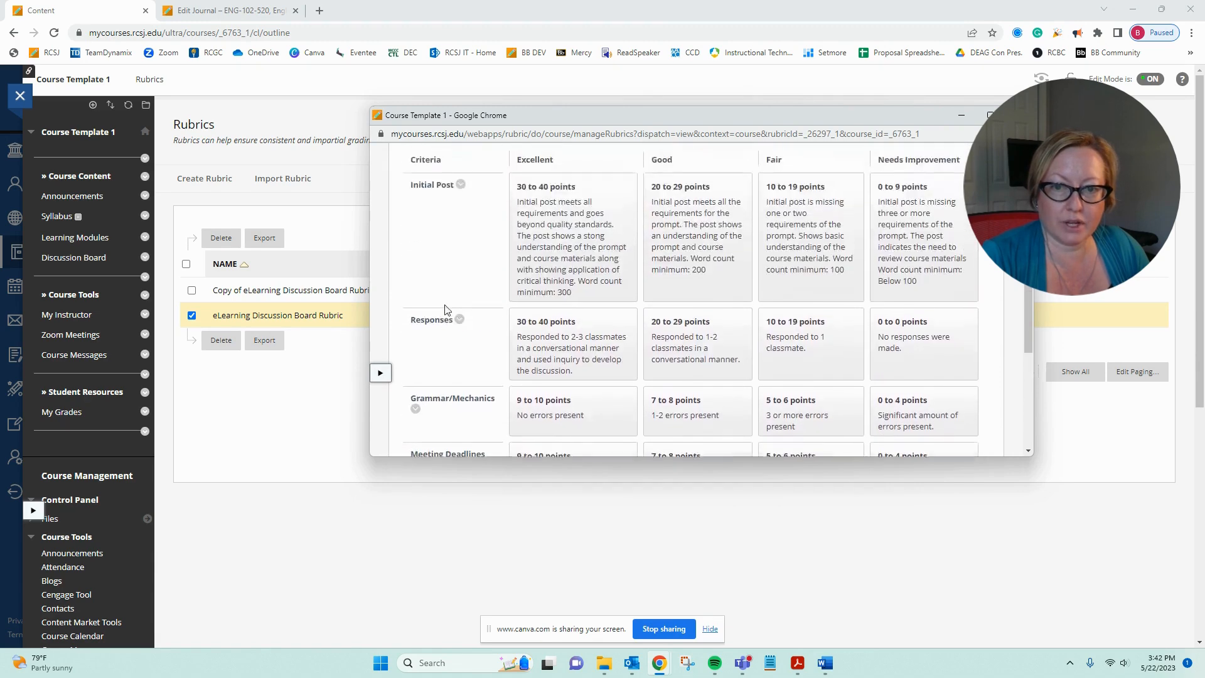
pyautogui.scroll(1, 445, 309)
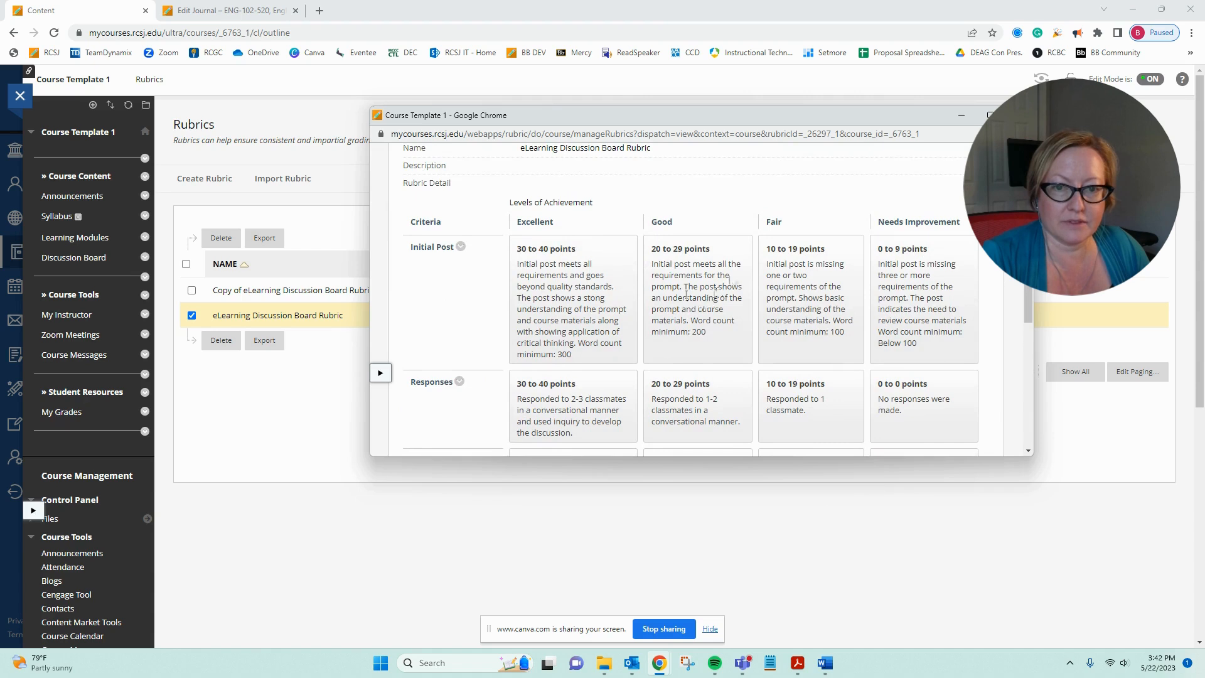
pyautogui.scroll(-1, 584, 295)
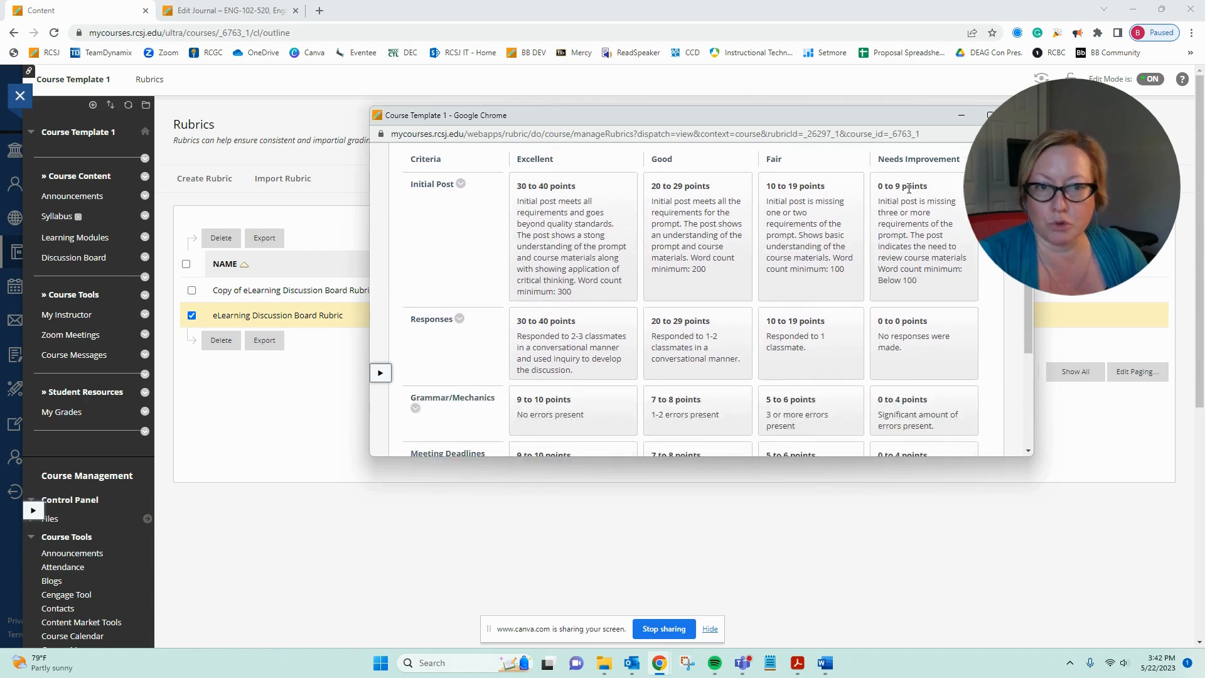
pyautogui.click(1019, 115)
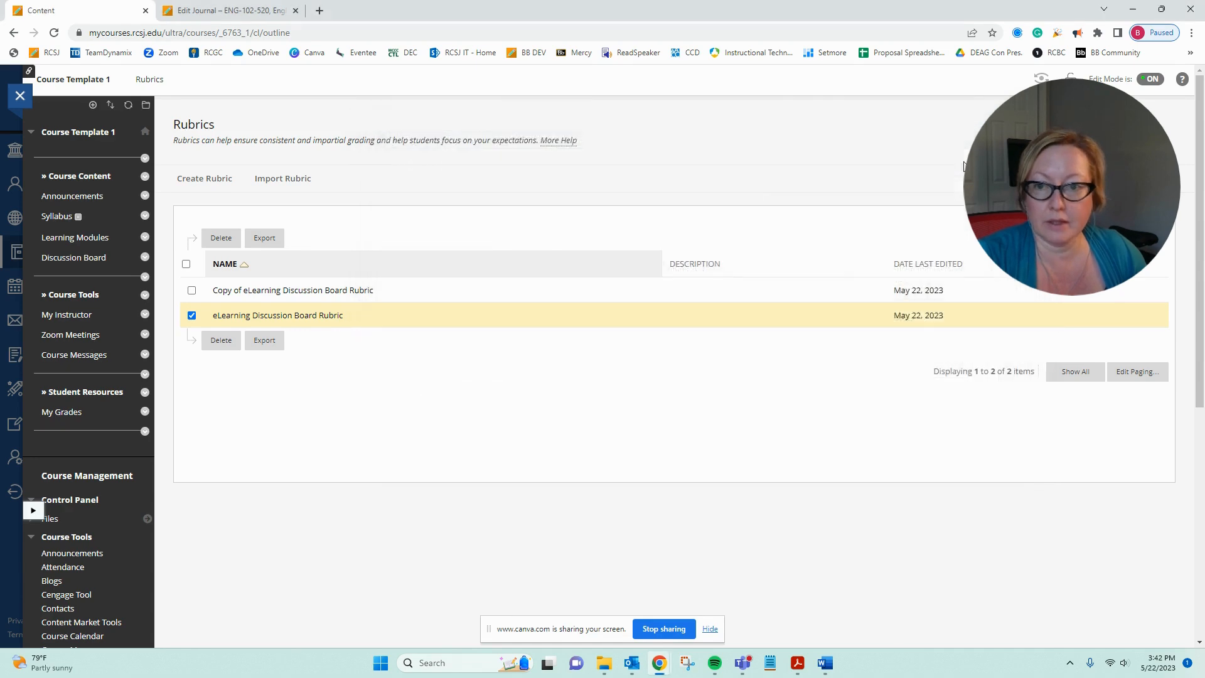
# Open the eLearning Discussion Board Rubric for editing, review its point ranges and criteria descriptions, and leave without saving.
pyautogui.click(349, 315)
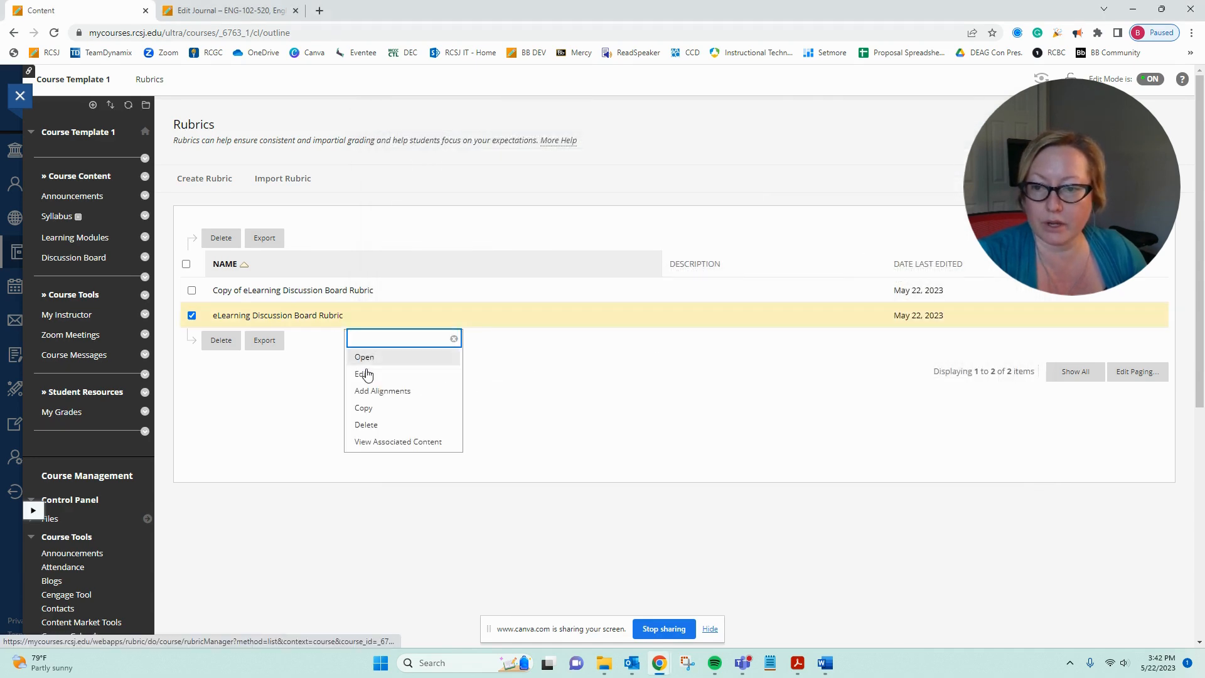
pyautogui.click(360, 371)
pyautogui.scroll(-3, 361, 367)
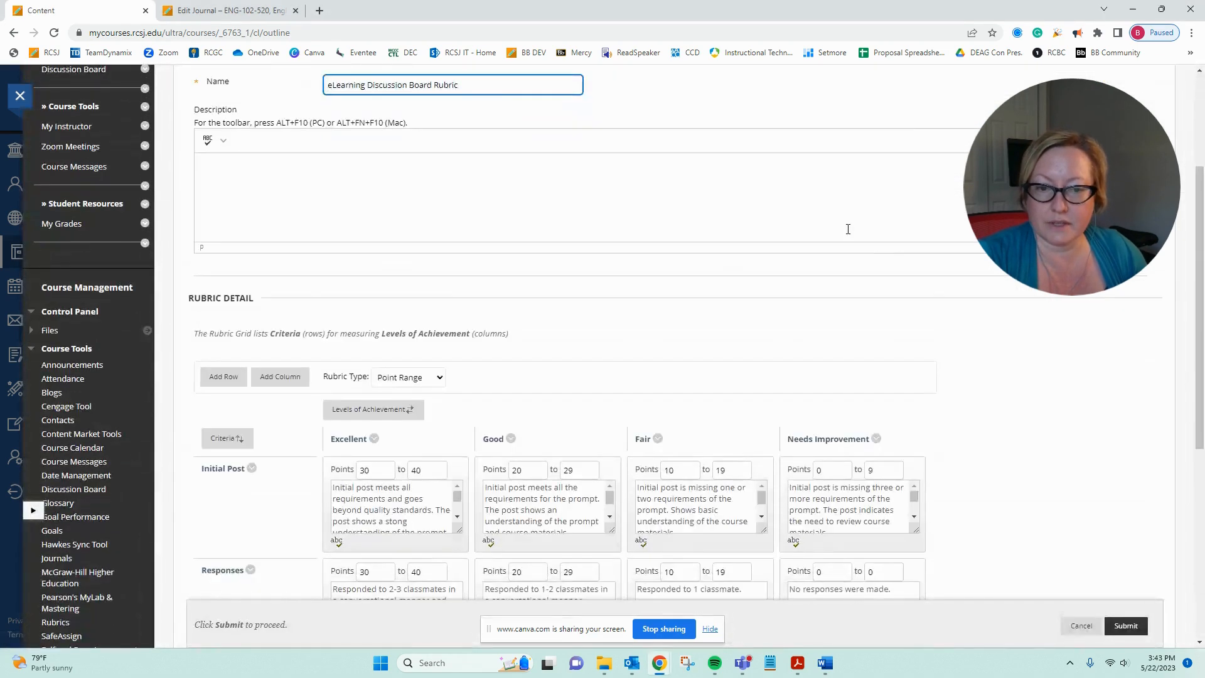
pyautogui.scroll(-3, 857, 333)
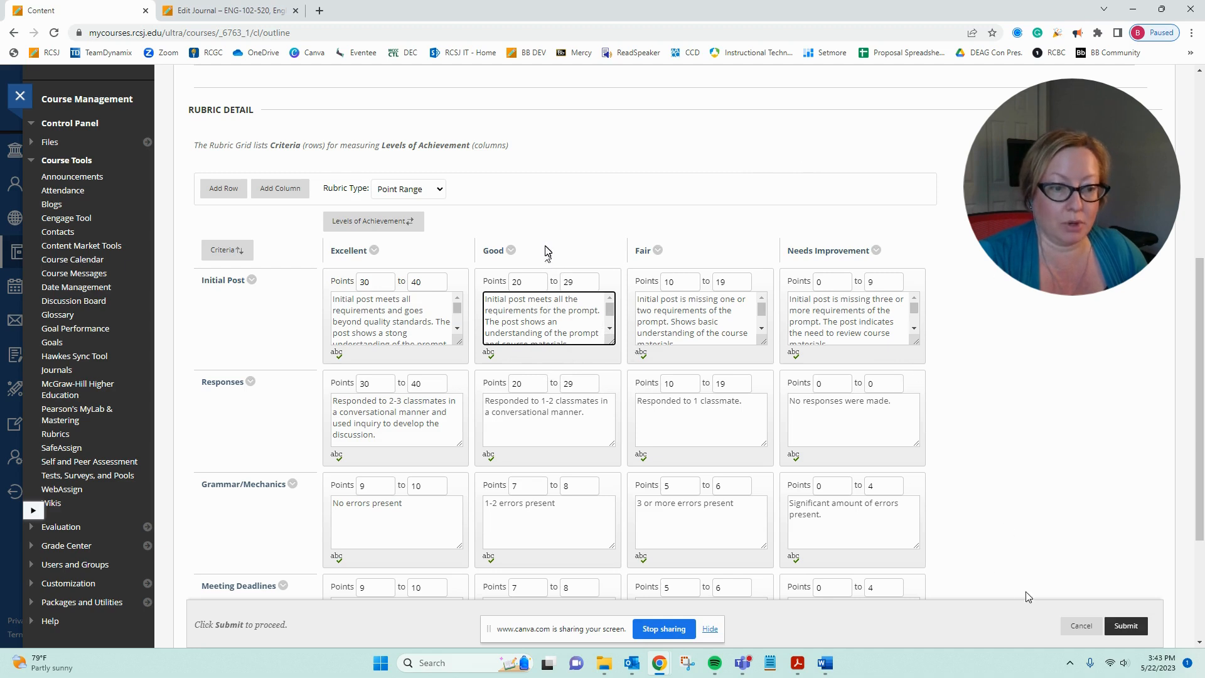
pyautogui.click(1082, 626)
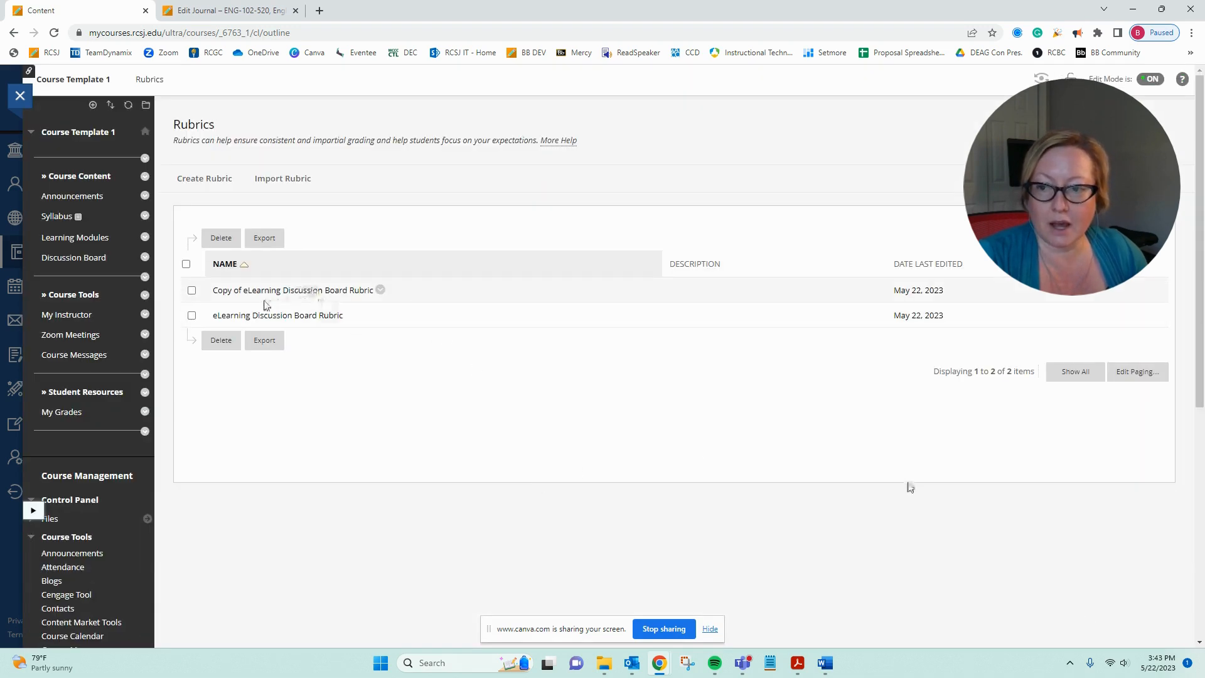
# Copy the eLearning Discussion Board Rubric and review the new copy's criteria grid in the editor, leaving it without saving.
pyautogui.click(350, 315)
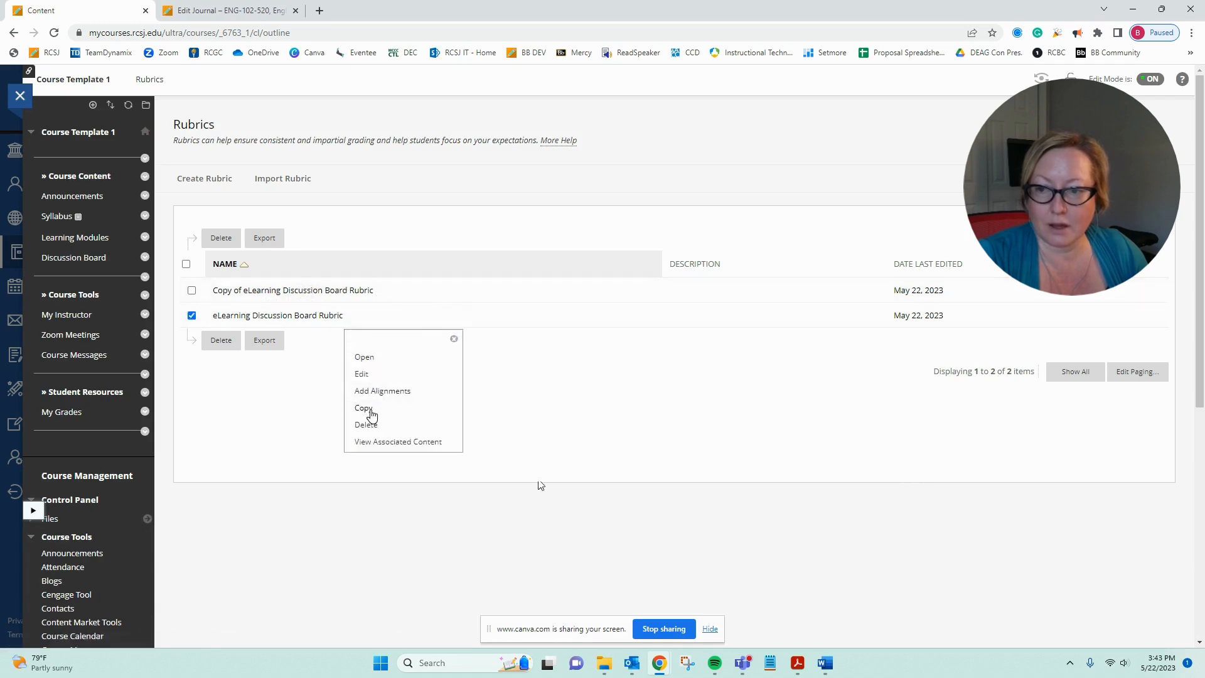
pyautogui.click(364, 409)
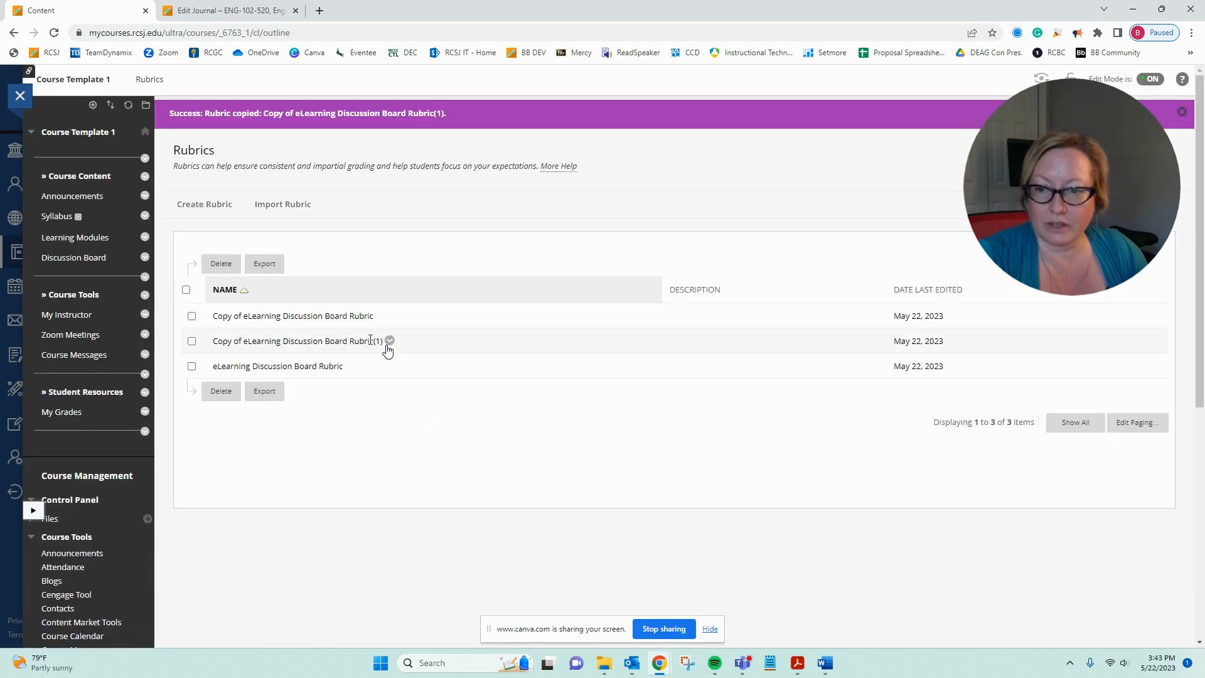
pyautogui.click(390, 341)
pyautogui.click(404, 400)
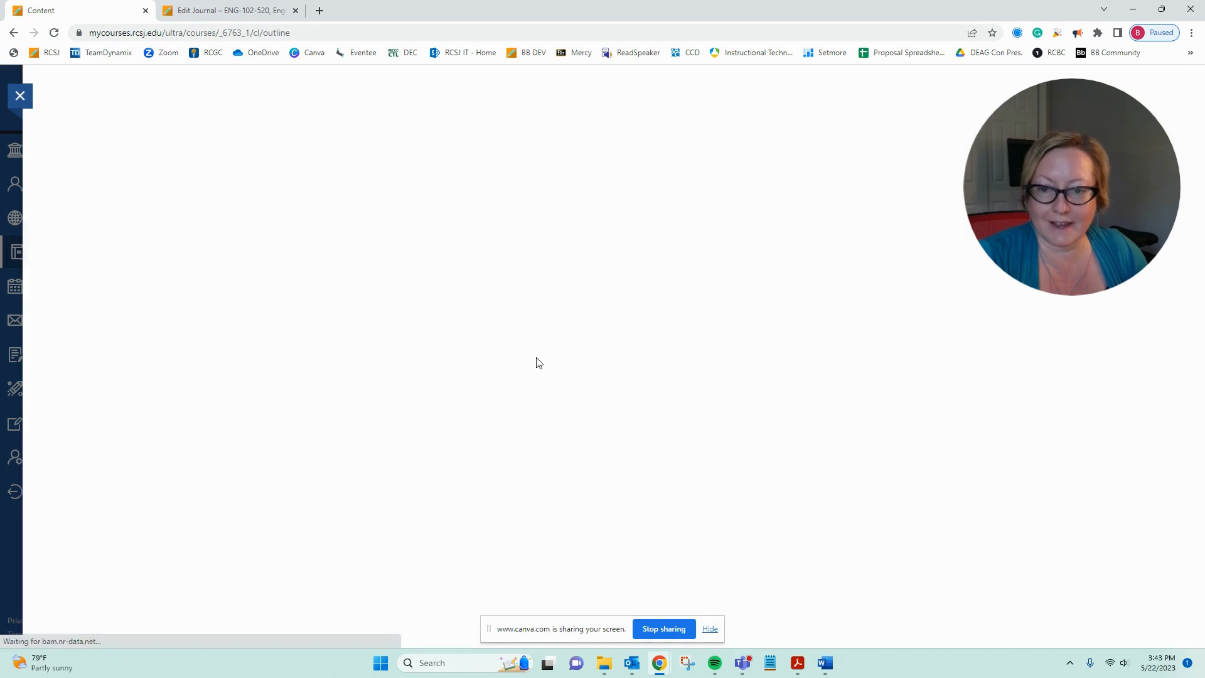
pyautogui.scroll(-3, 538, 360)
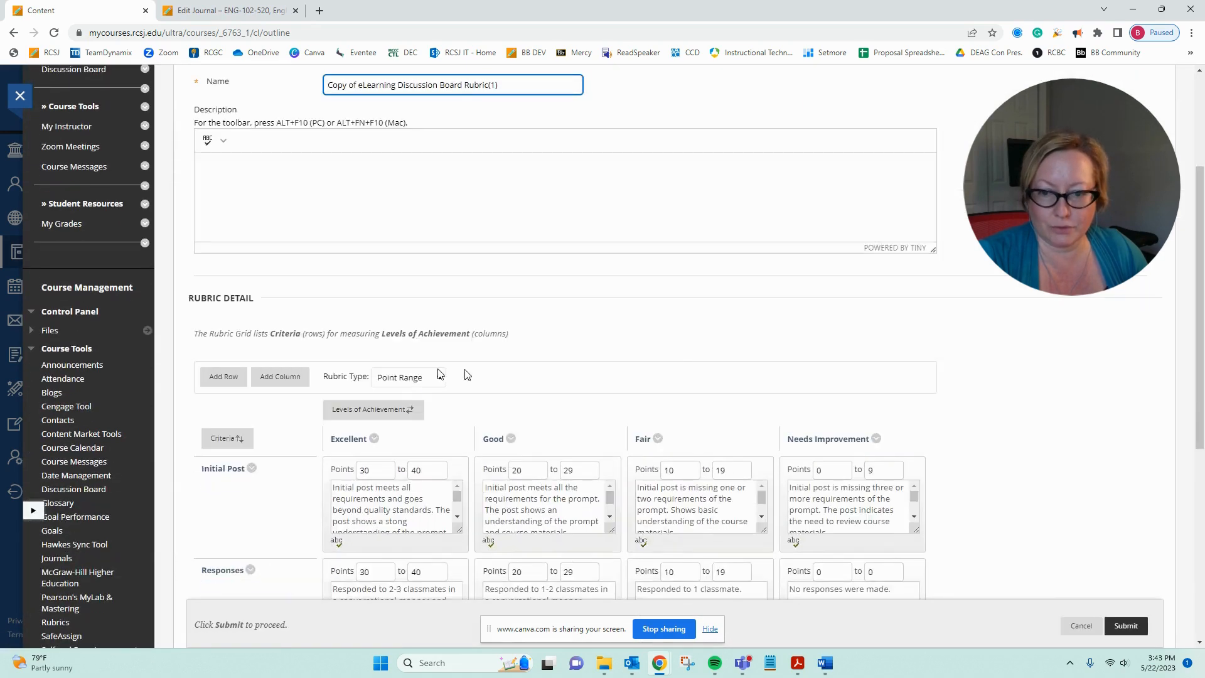
pyautogui.scroll(-3, 477, 398)
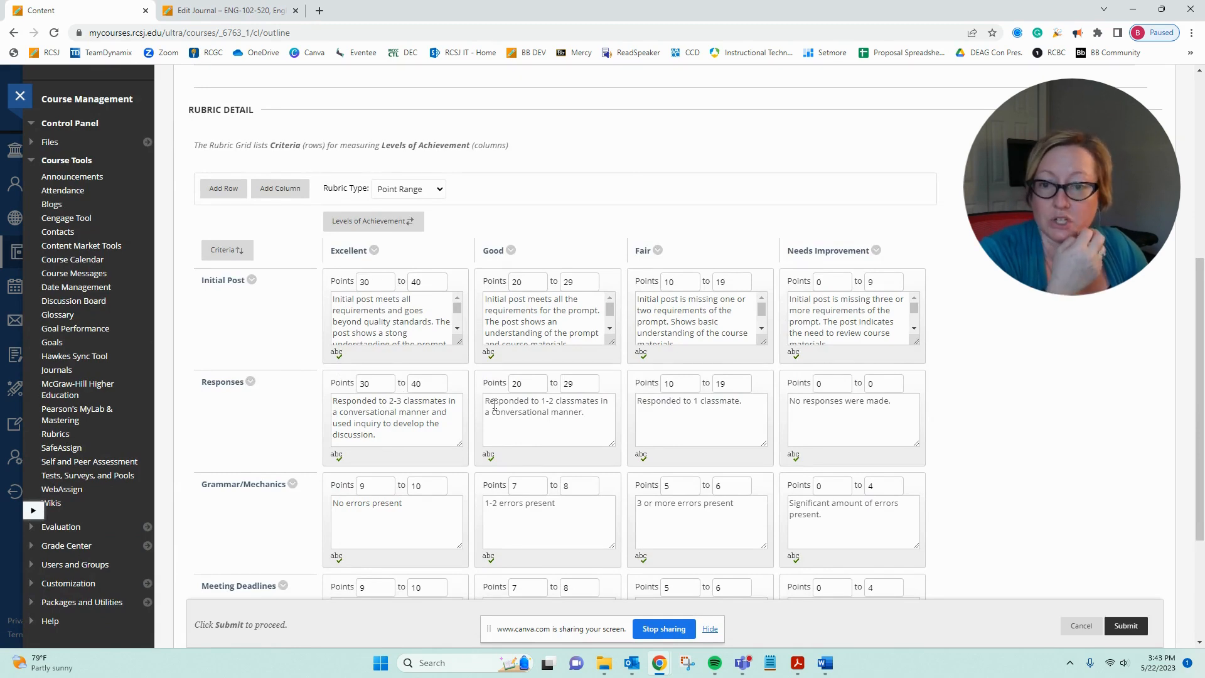
pyautogui.scroll(-1, 611, 306)
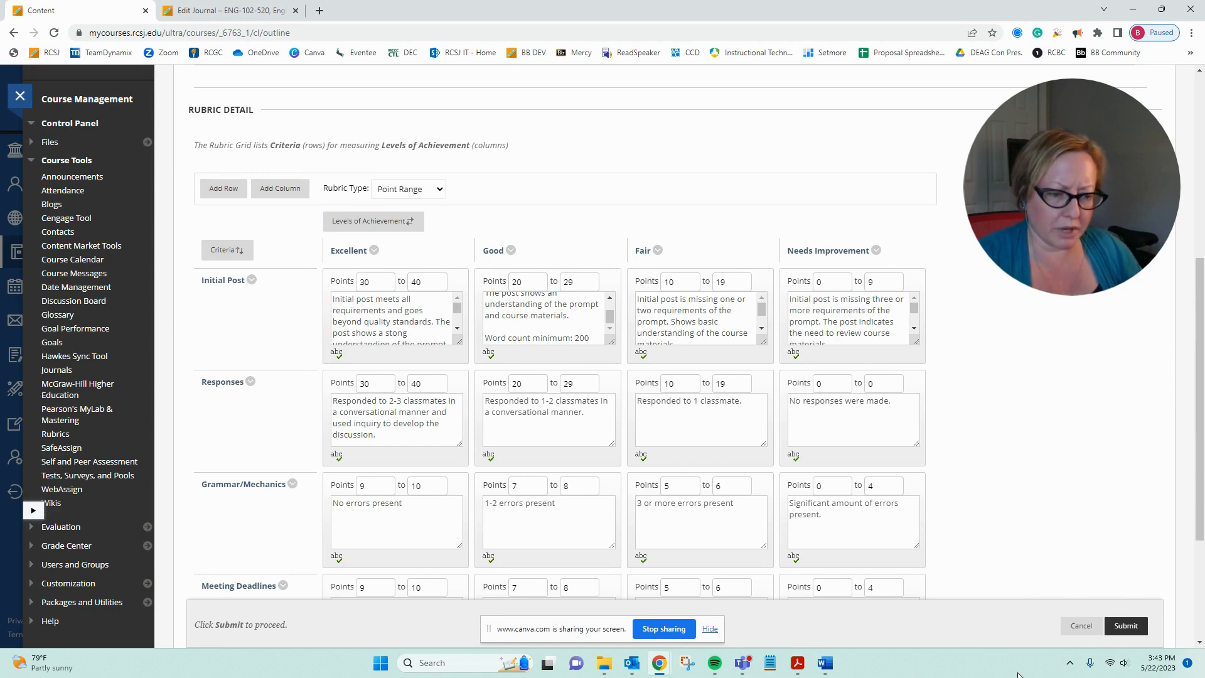
pyautogui.click(1094, 624)
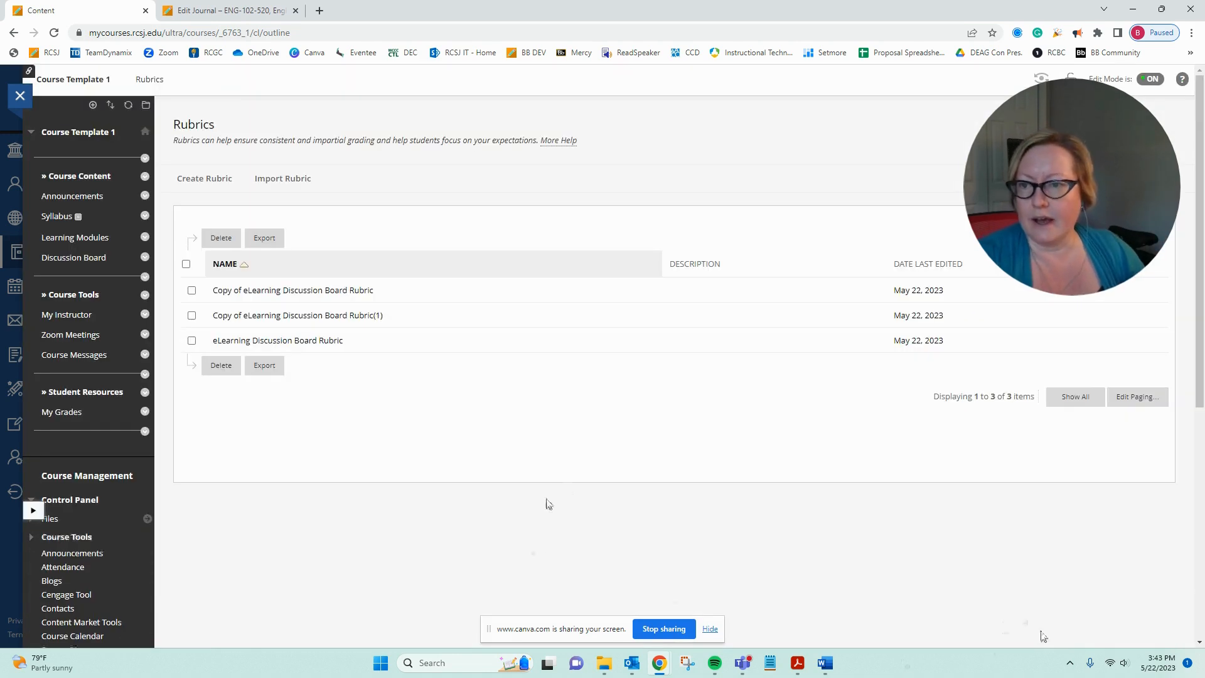
# Look at the rubric import options for attaching a local file, and cancel the import.
pyautogui.click(289, 181)
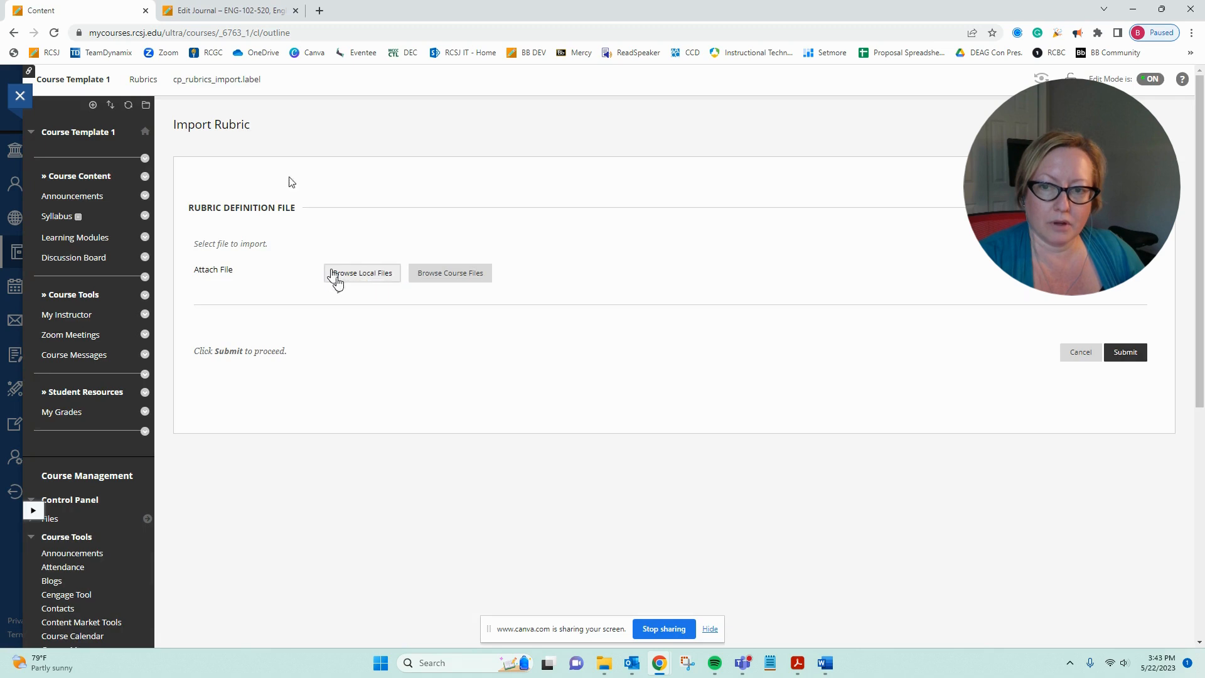
pyautogui.click(358, 278)
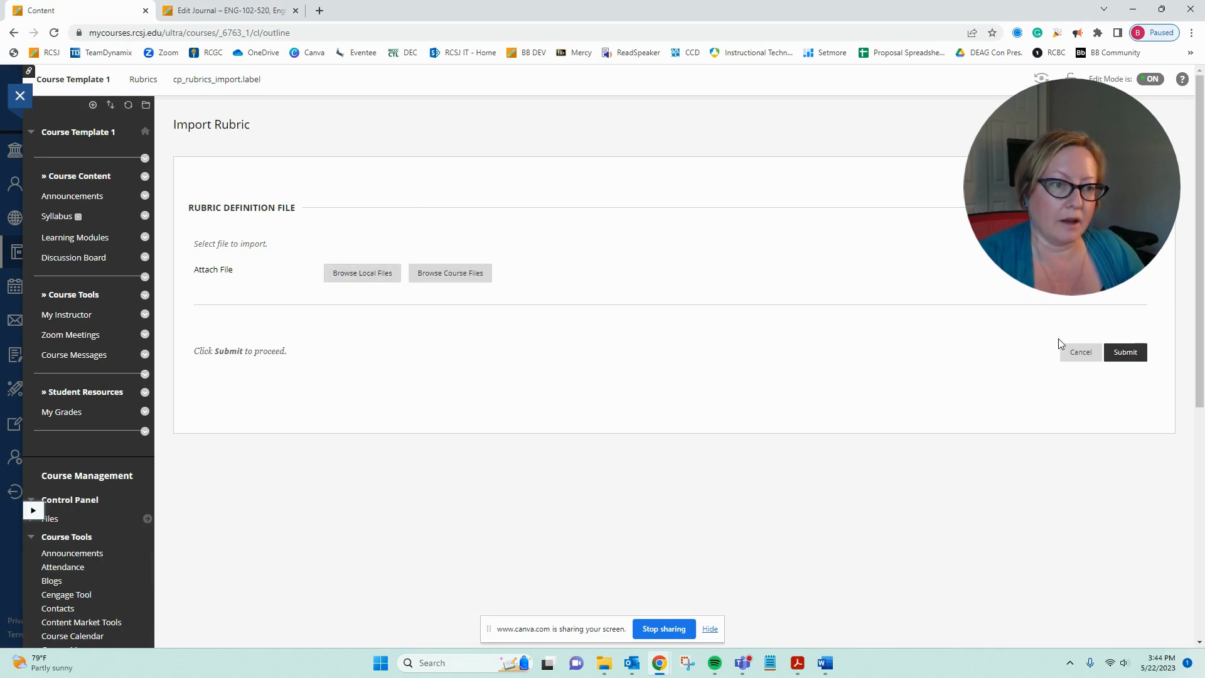
pyautogui.click(1076, 351)
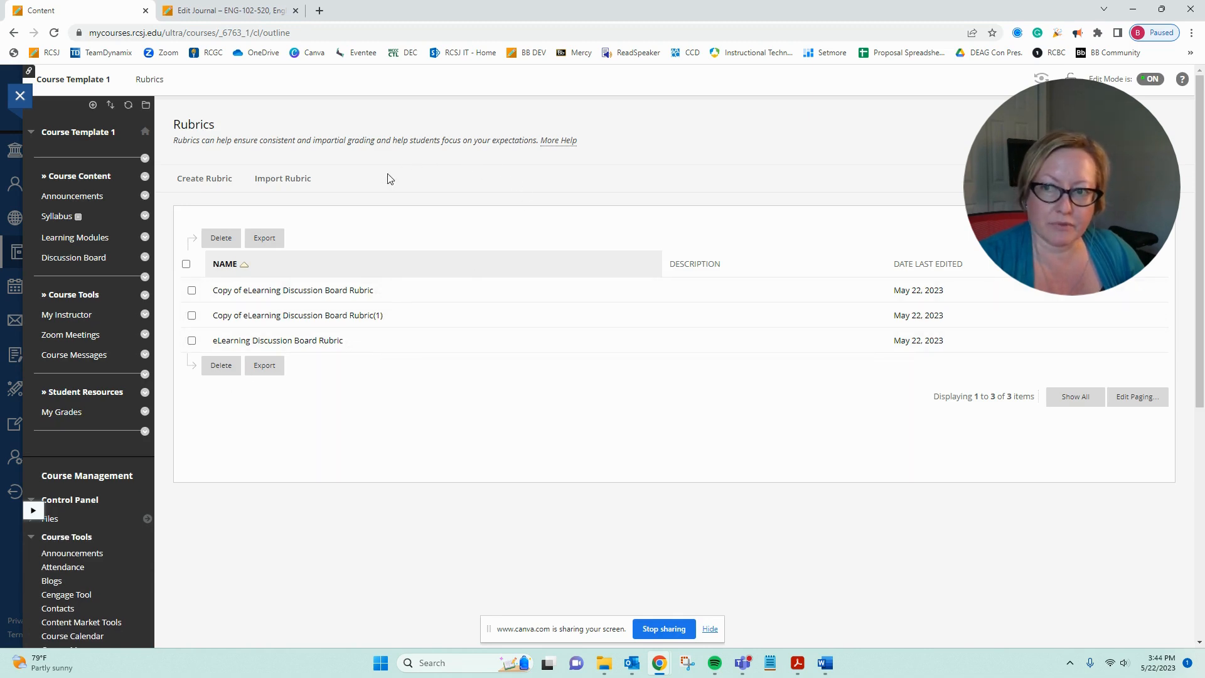
# Start a new rubric and name it "321 Reflection Journal".
pyautogui.click(195, 180)
pyautogui.click(460, 270)
pyautogui.write('321 Reflection Journa')
pyautogui.click(459, 272)
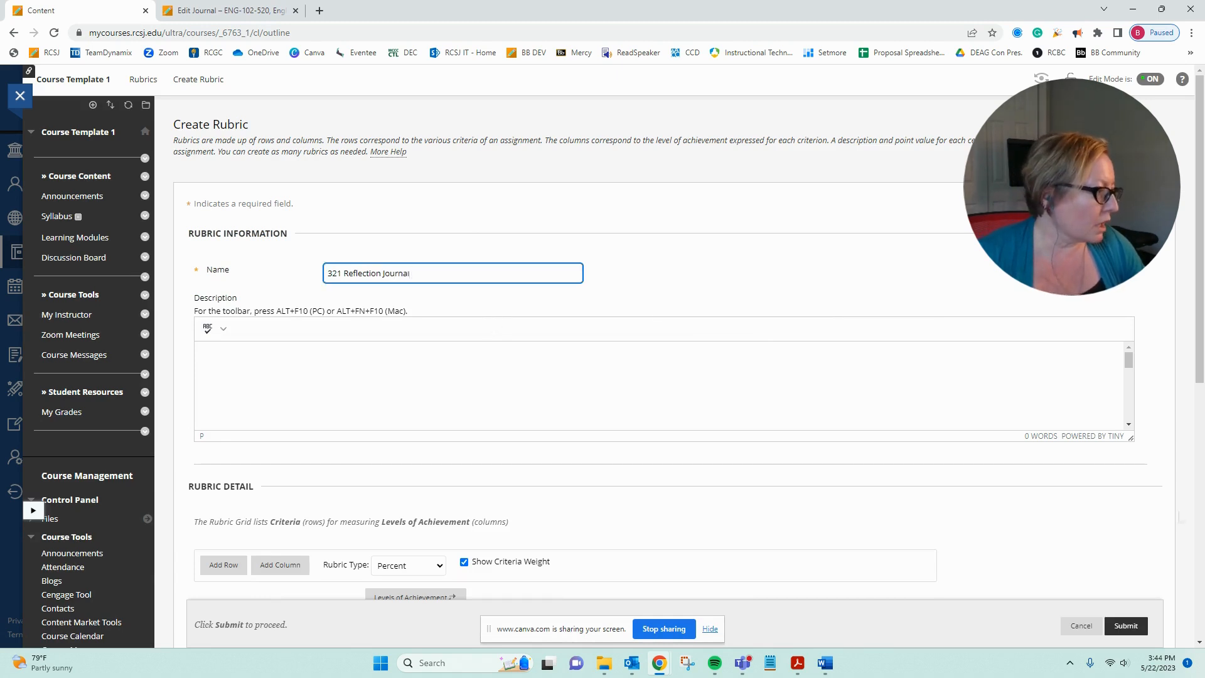
# Paste the 3-2-1 reflection prompt from the Word document into the rubric description and put each numbered item on its own line.
pyautogui.hotkey('alt', 'Tab')
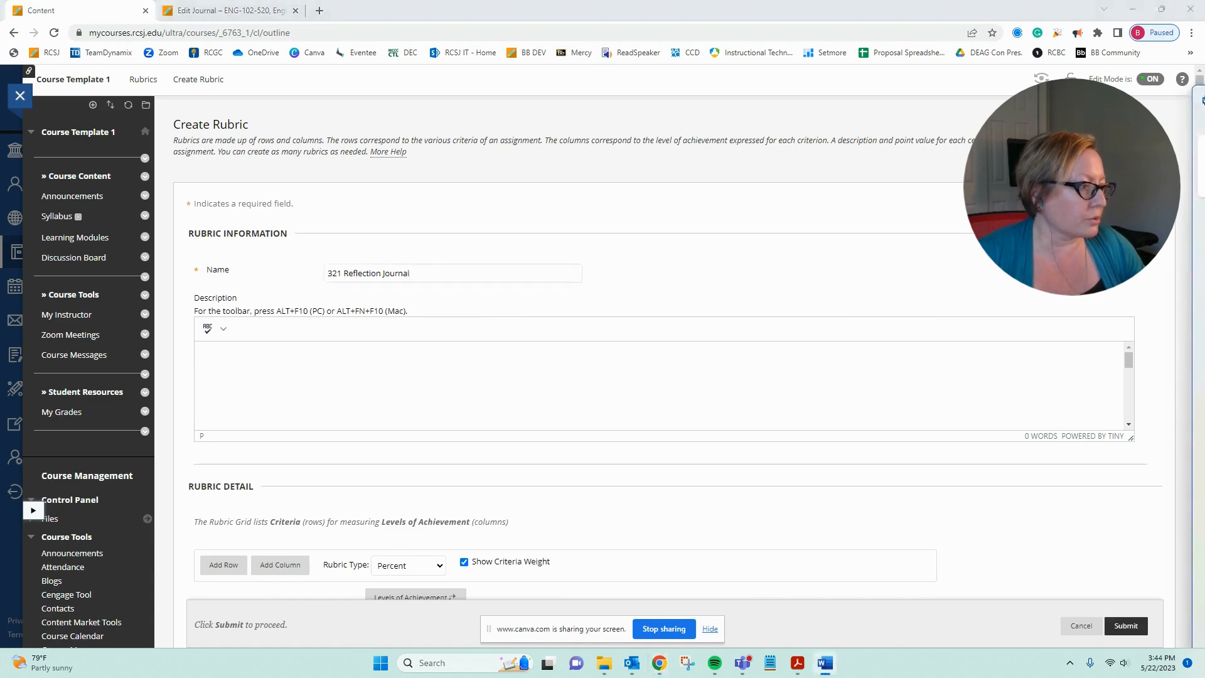
pyautogui.click(683, 384)
pyautogui.hotkey('ctrl', 'v')
pyautogui.click(557, 348)
pyautogui.press('Return')
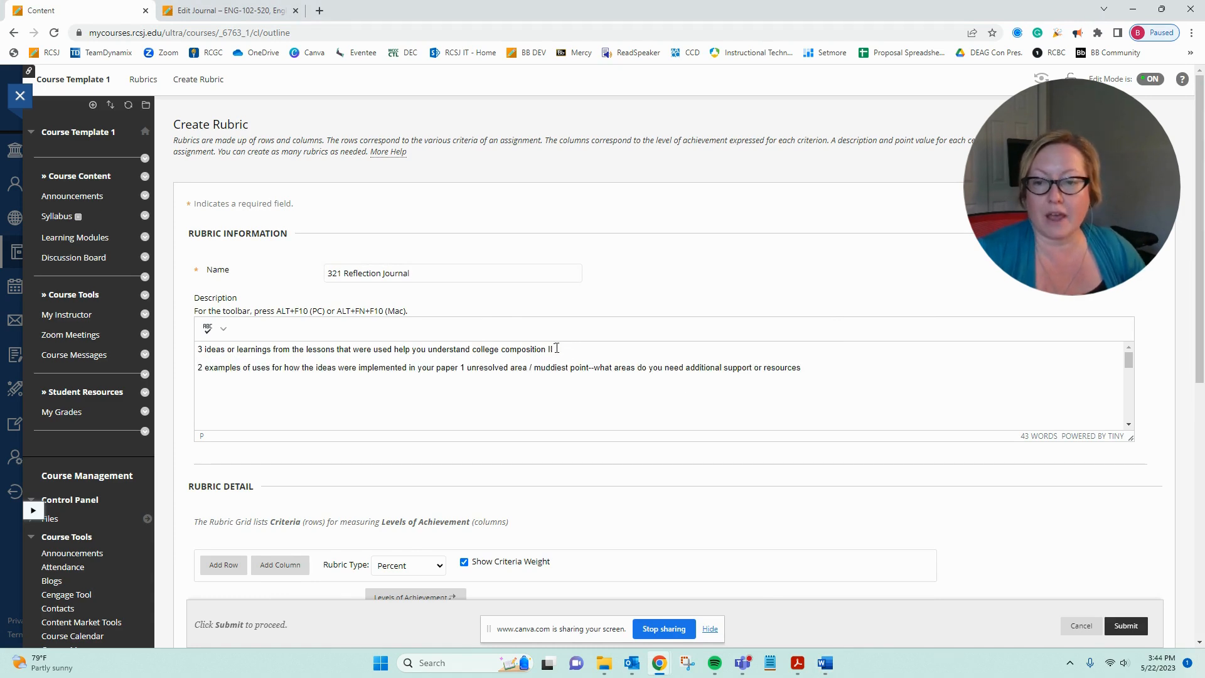
pyautogui.click(463, 367)
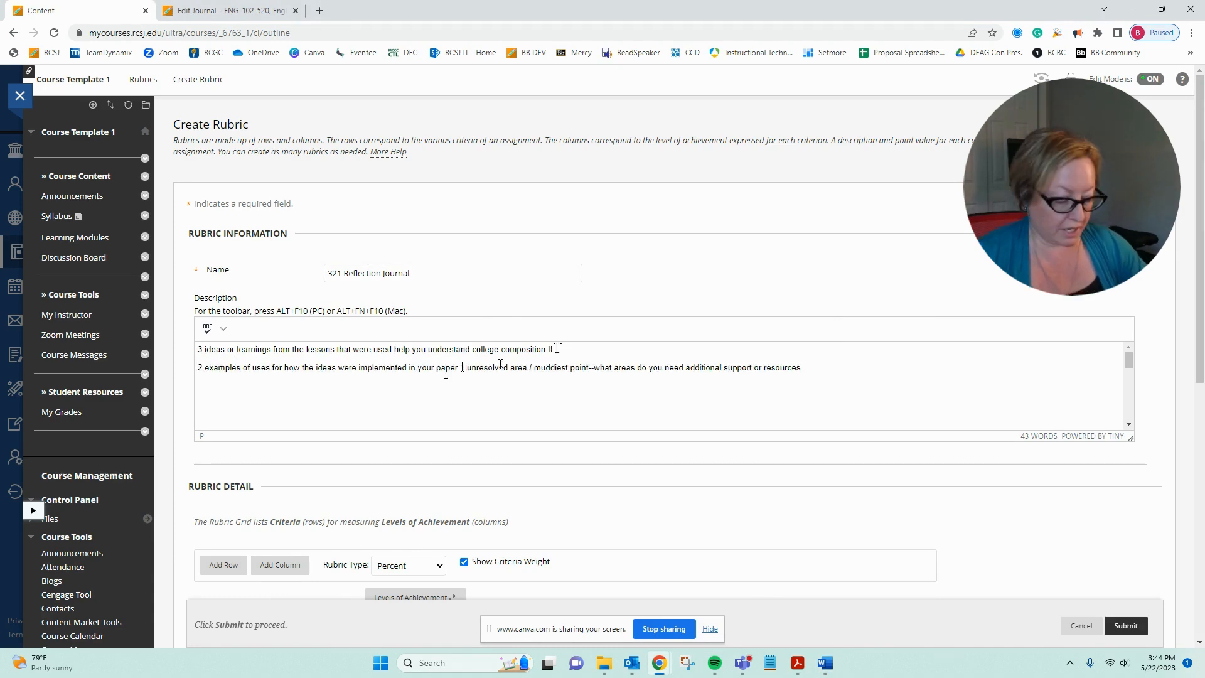
pyautogui.press('Return')
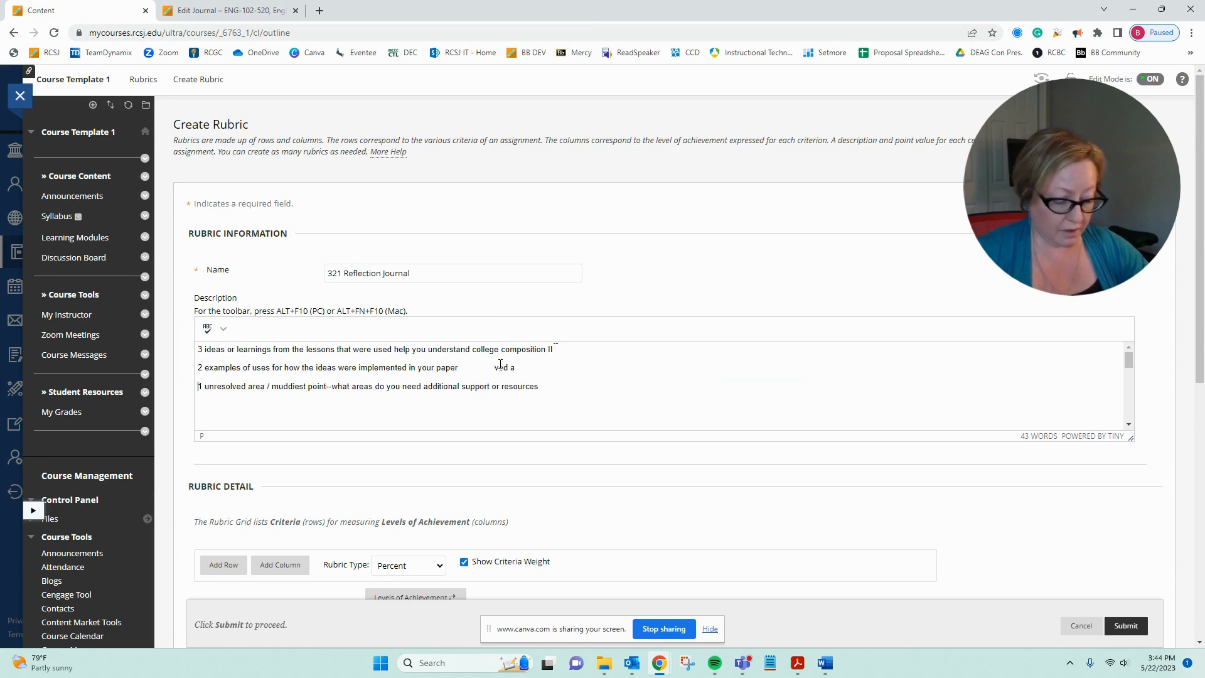
pyautogui.press('BackSpace')
pyautogui.press('Return')
pyautogui.press('Delete')
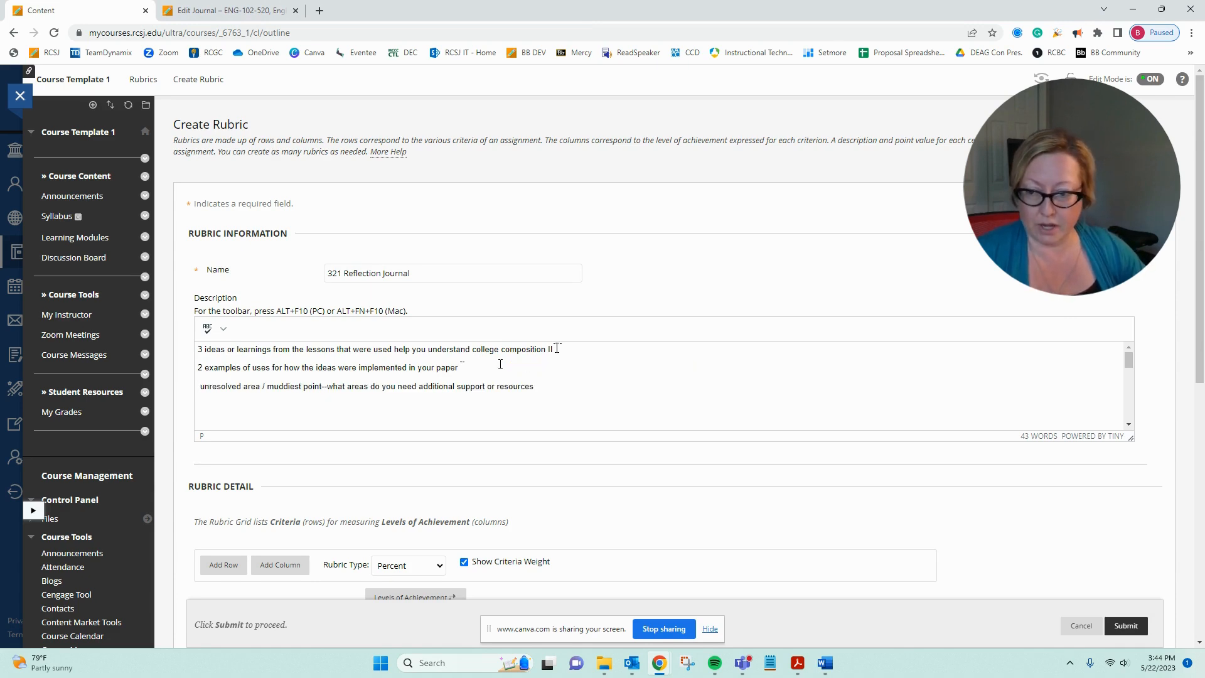
pyautogui.write('1')
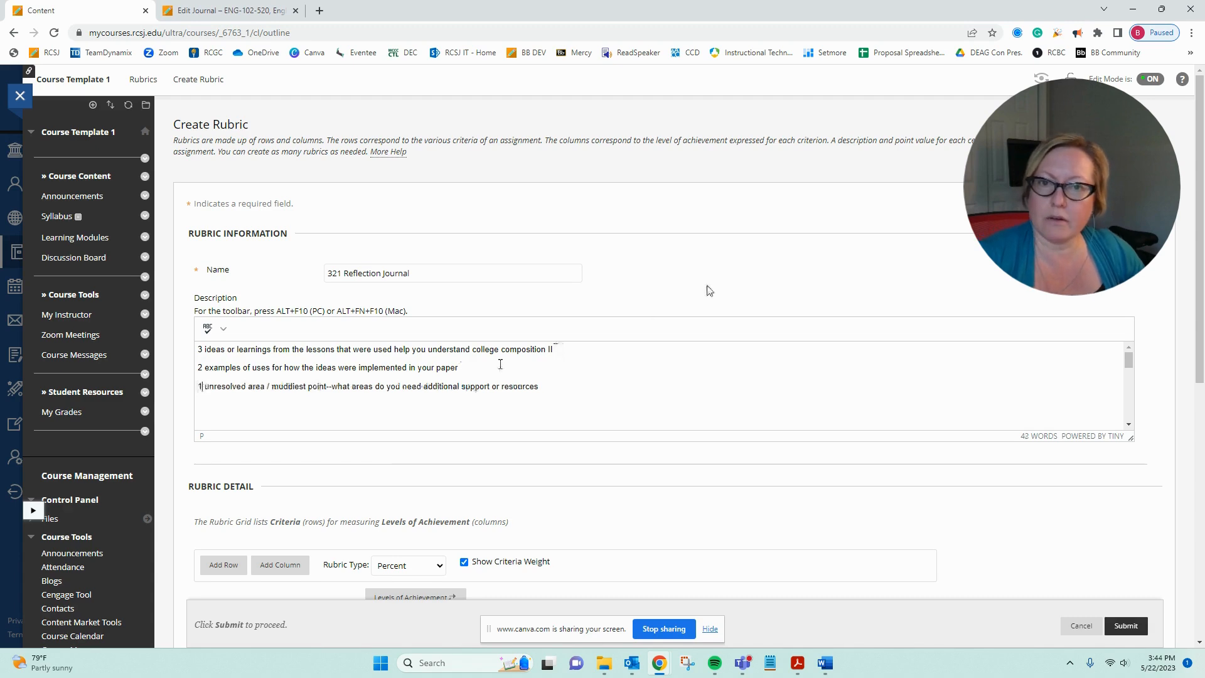
# Set the new rubric's type to Point Range in the rubric detail section.
pyautogui.scroll(-3, 708, 289)
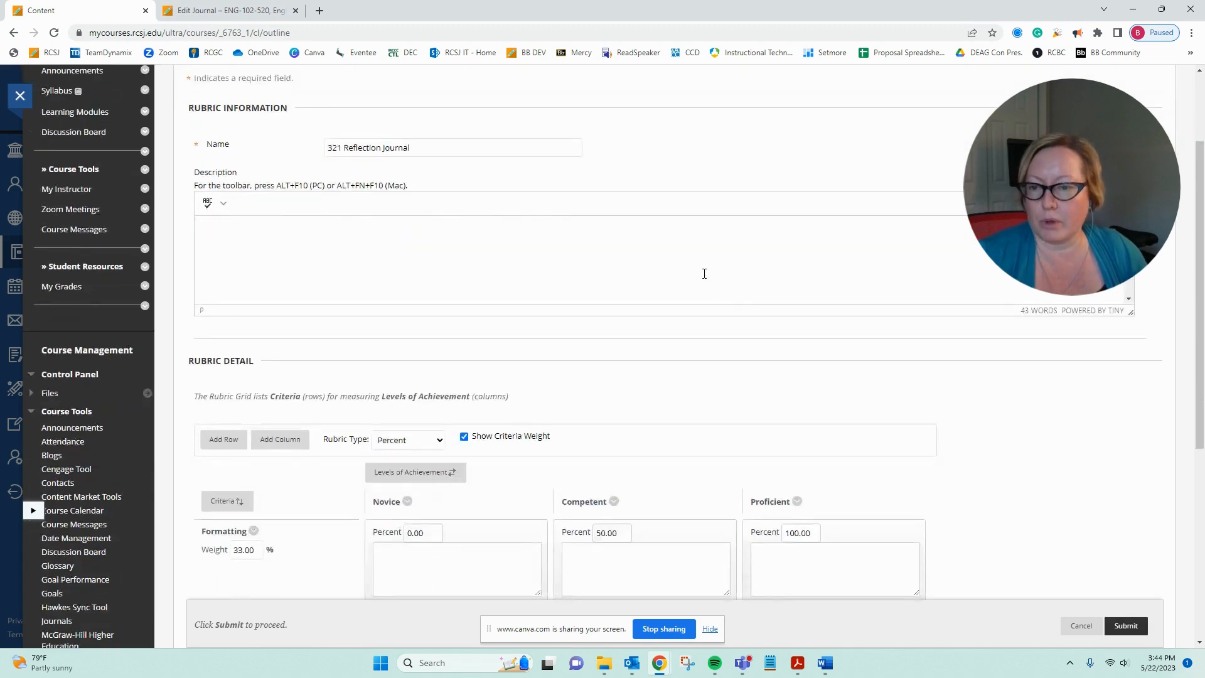
pyautogui.scroll(1, 704, 277)
pyautogui.scroll(-2, 765, 261)
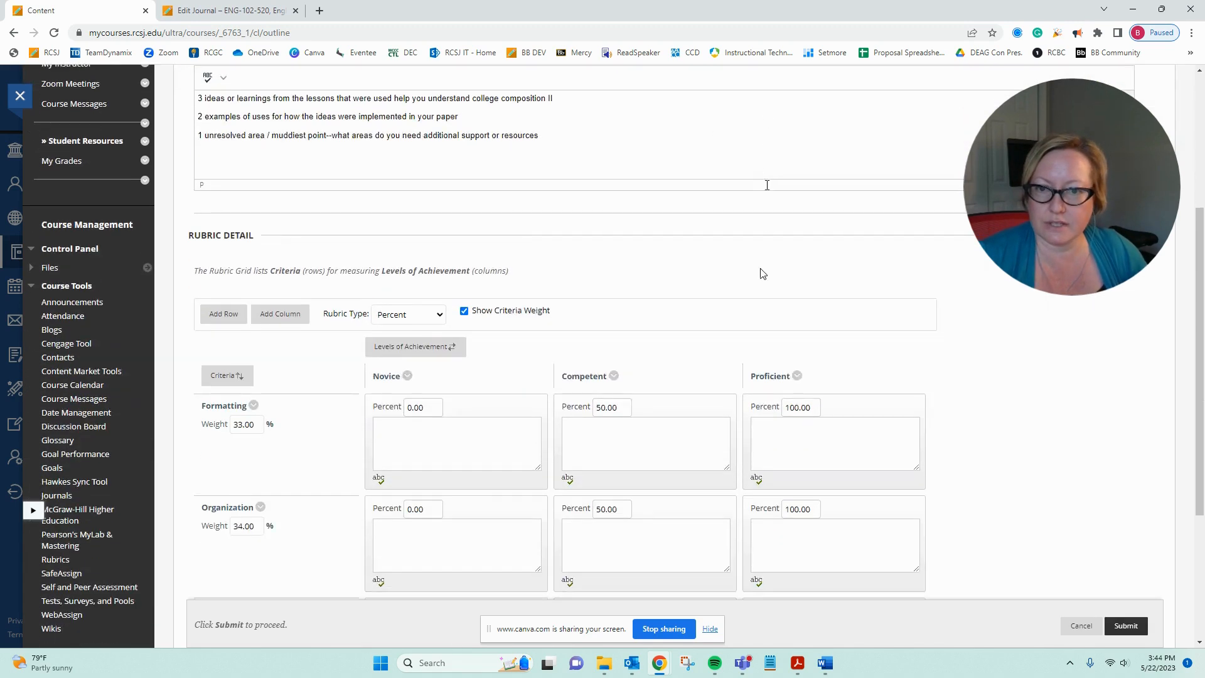
pyautogui.scroll(-1, 765, 261)
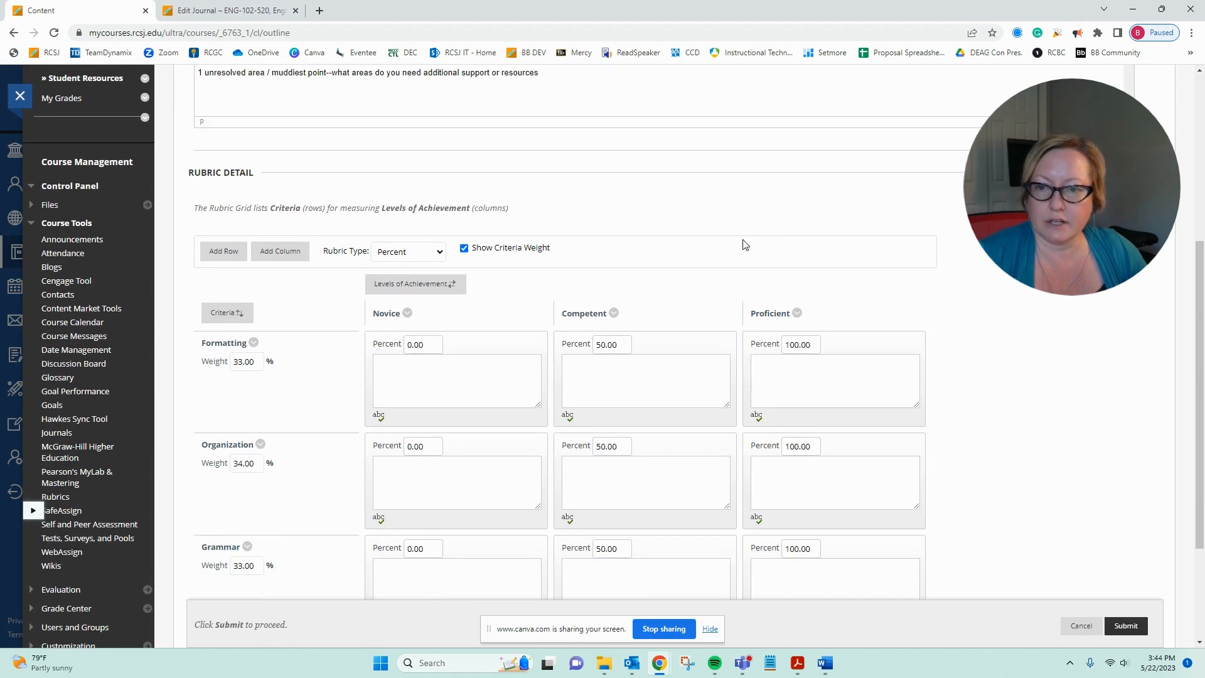
pyautogui.scroll(-2, 312, 389)
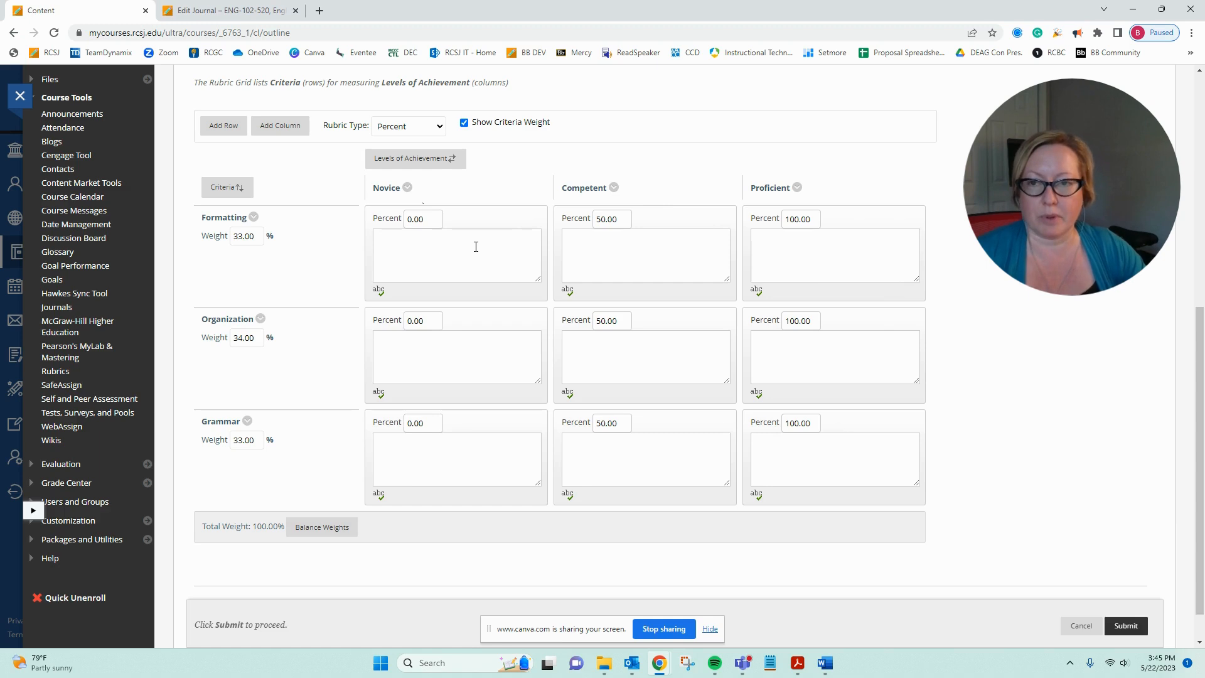
pyautogui.click(437, 129)
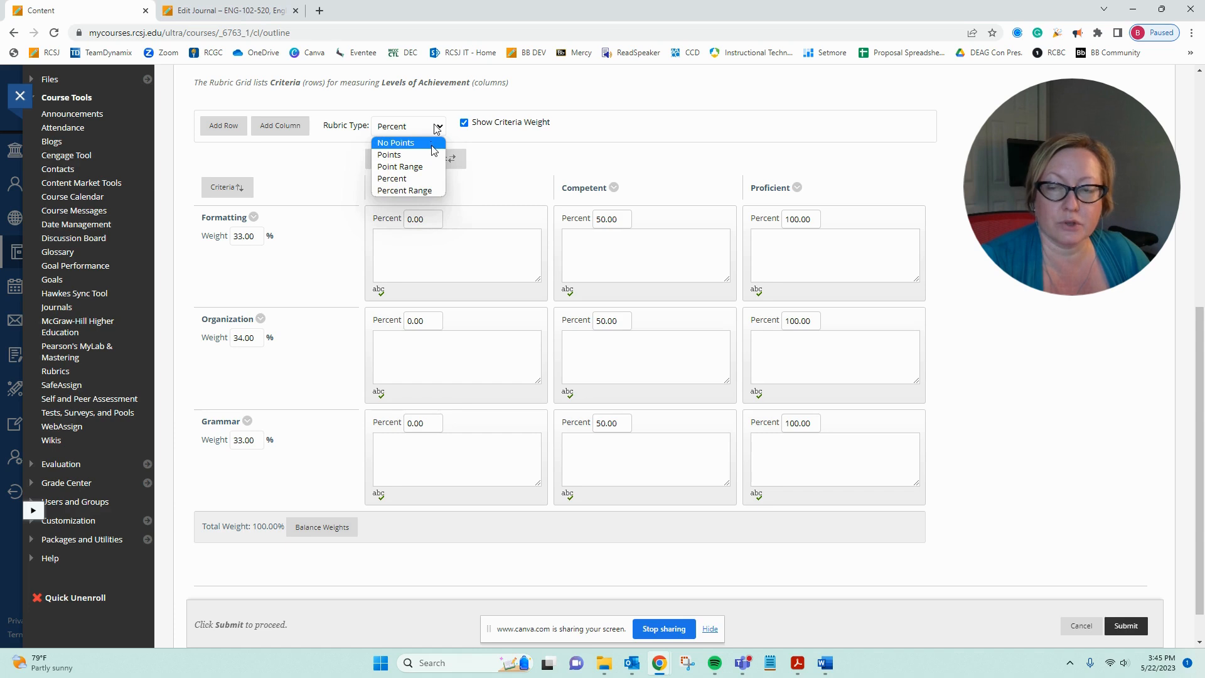
pyautogui.click(421, 167)
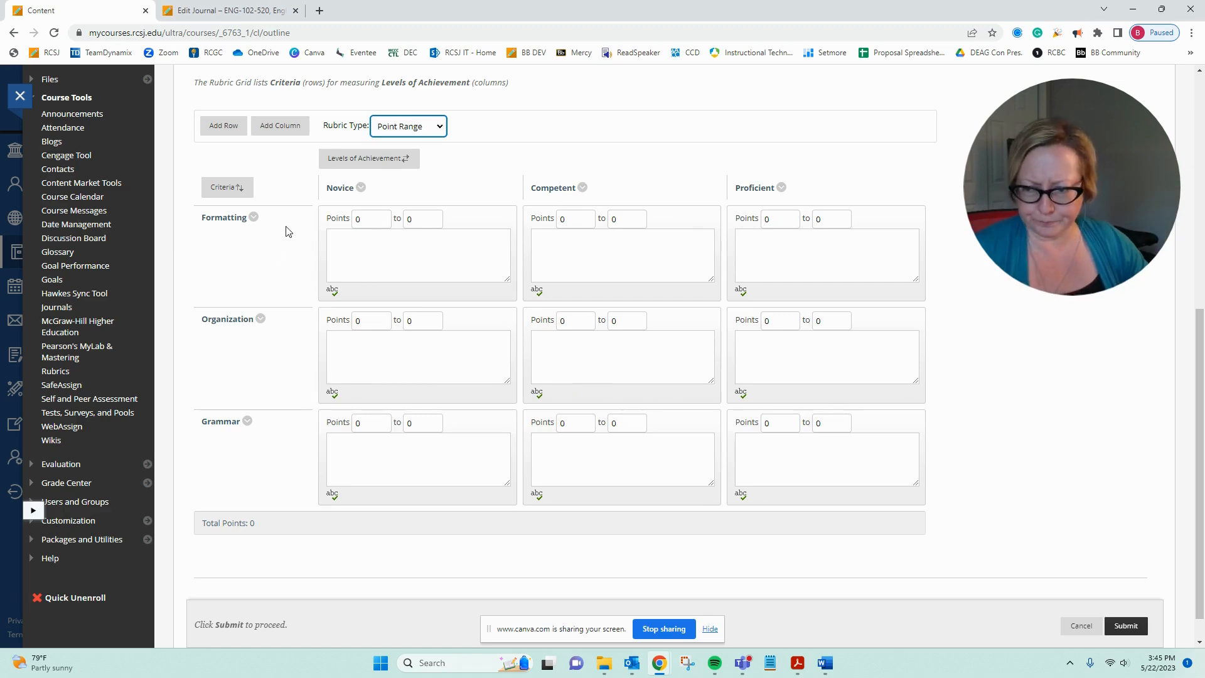
pyautogui.click(415, 131)
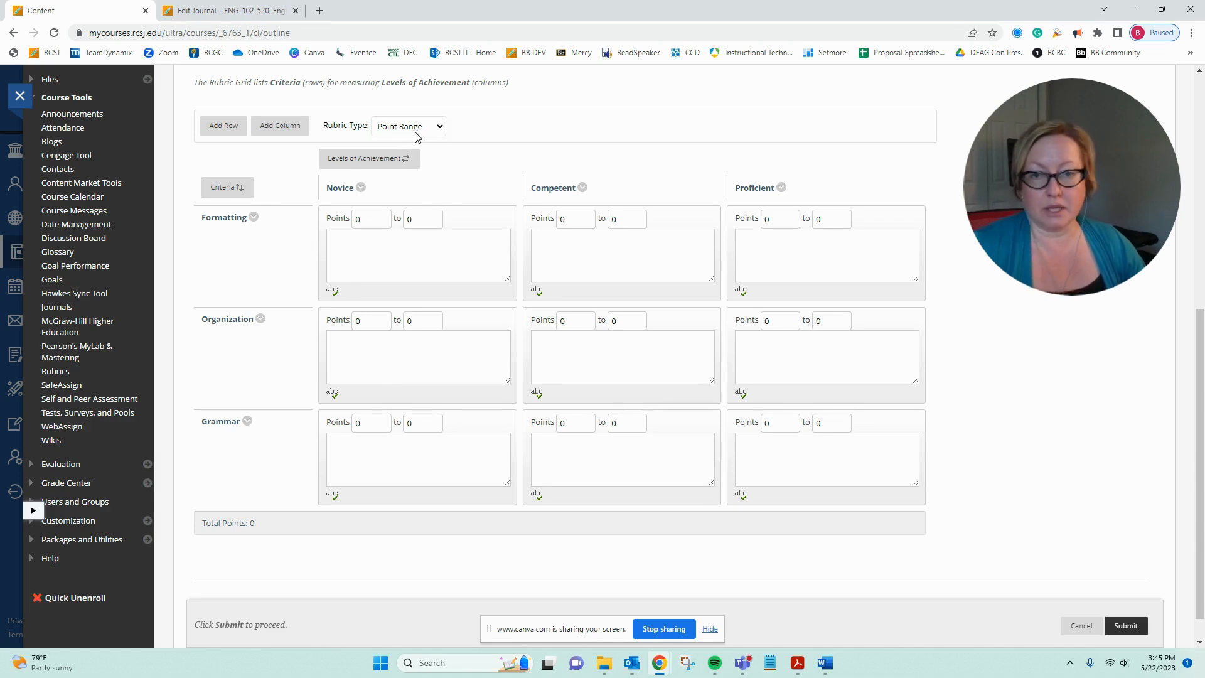
# Rename the Formatting criterion in the rubric grid to "3 Ideas" and save it.
pyautogui.click(418, 135)
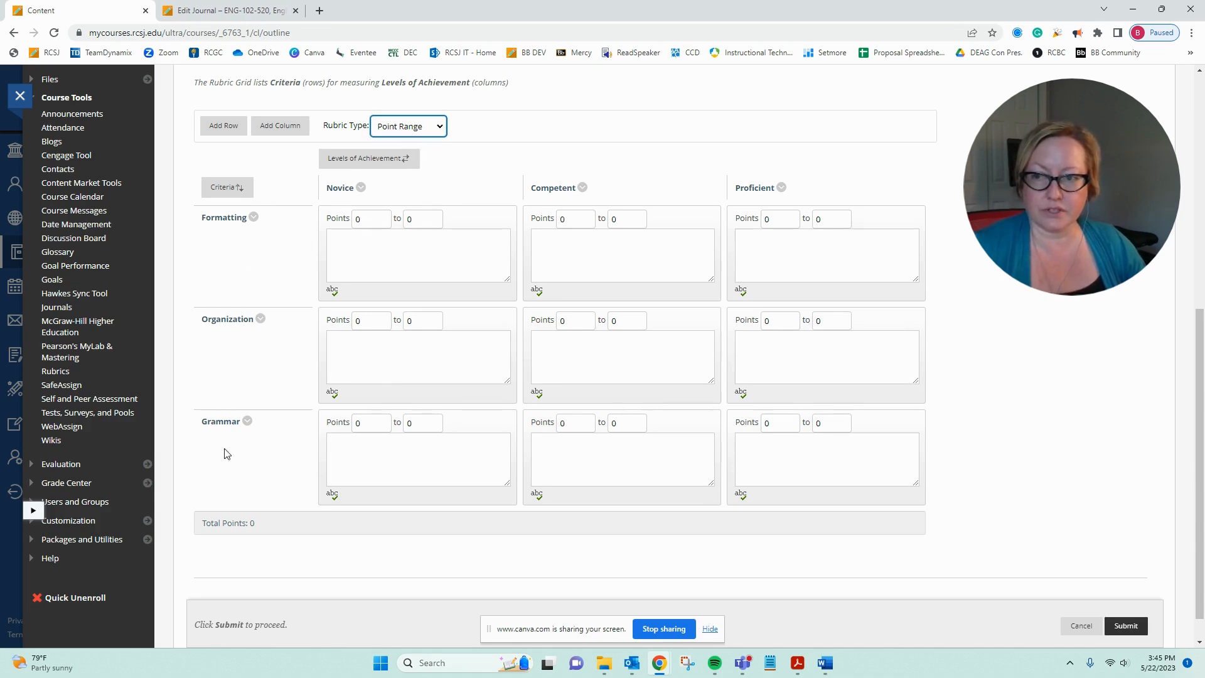
pyautogui.click(254, 217)
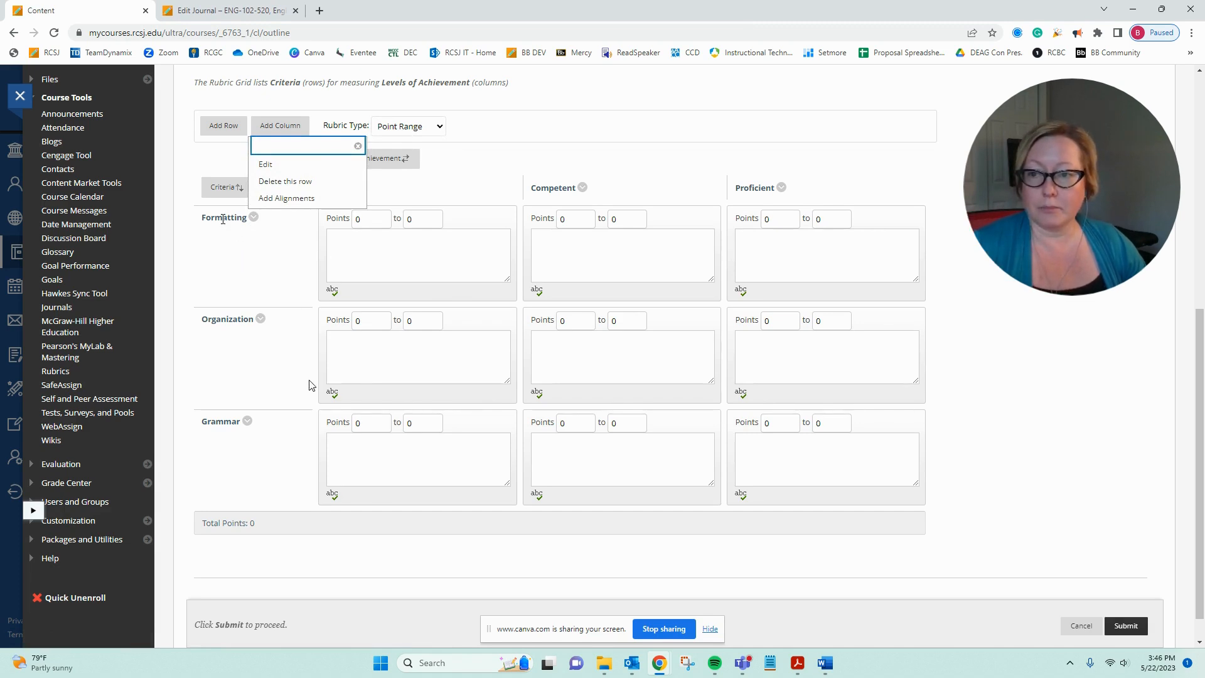
pyautogui.click(265, 164)
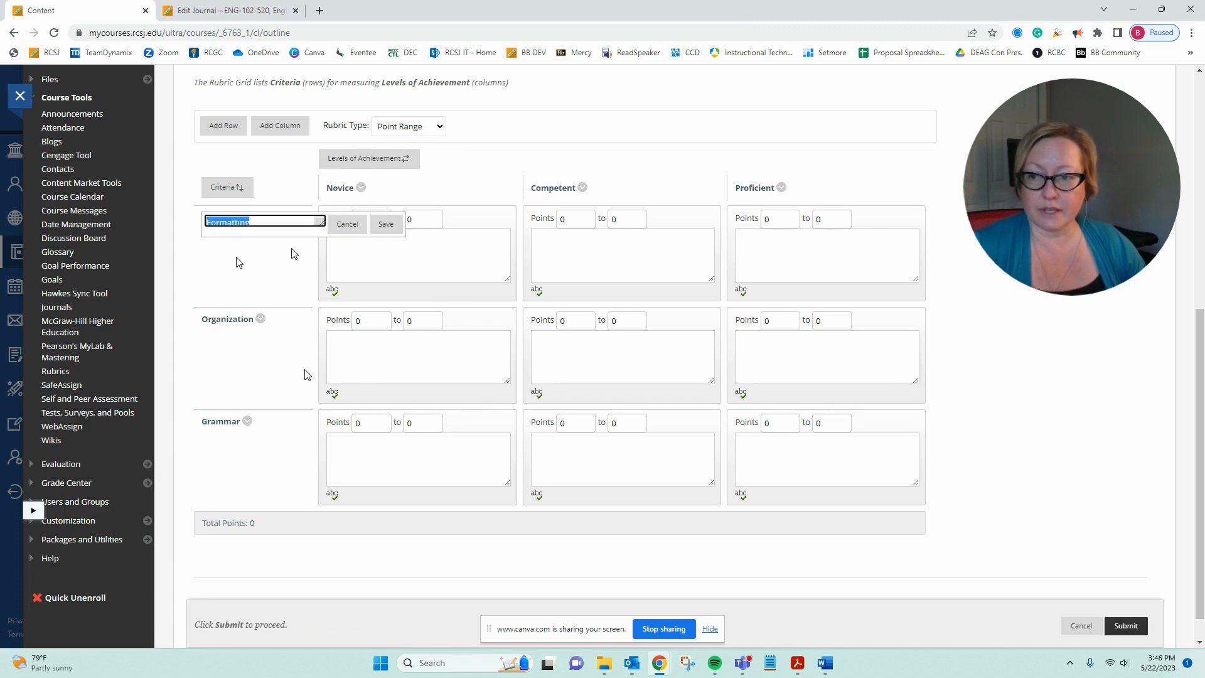
pyautogui.write('3 ')
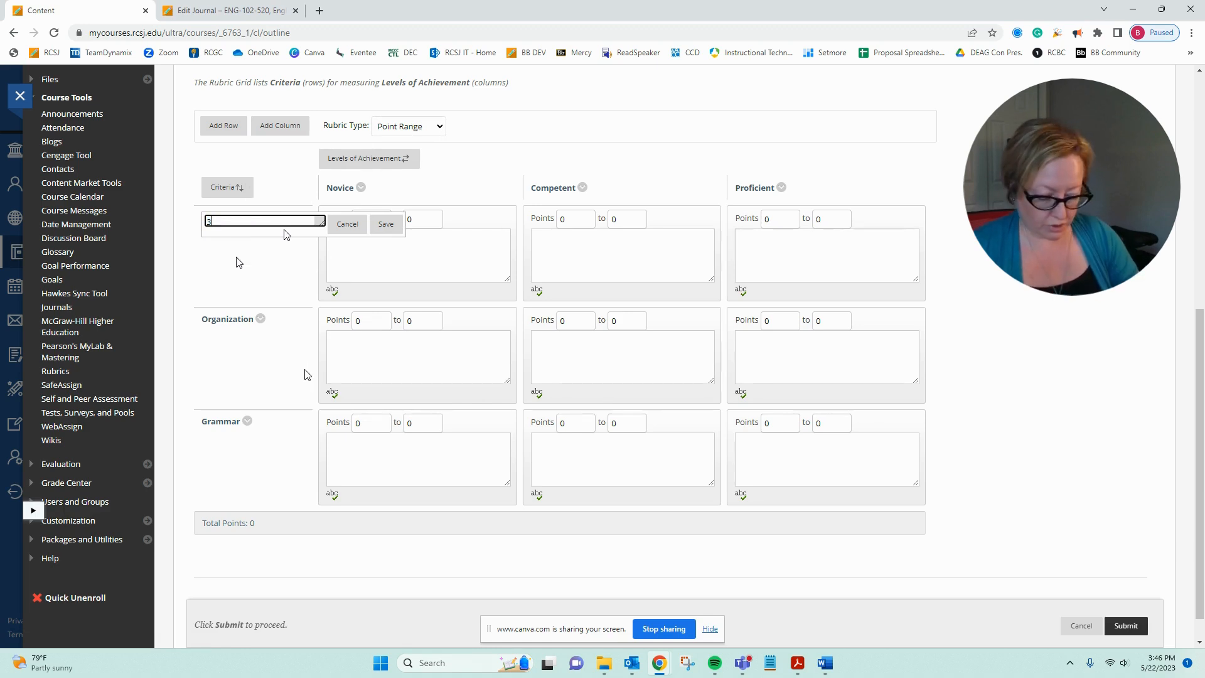
pyautogui.write('Ideas')
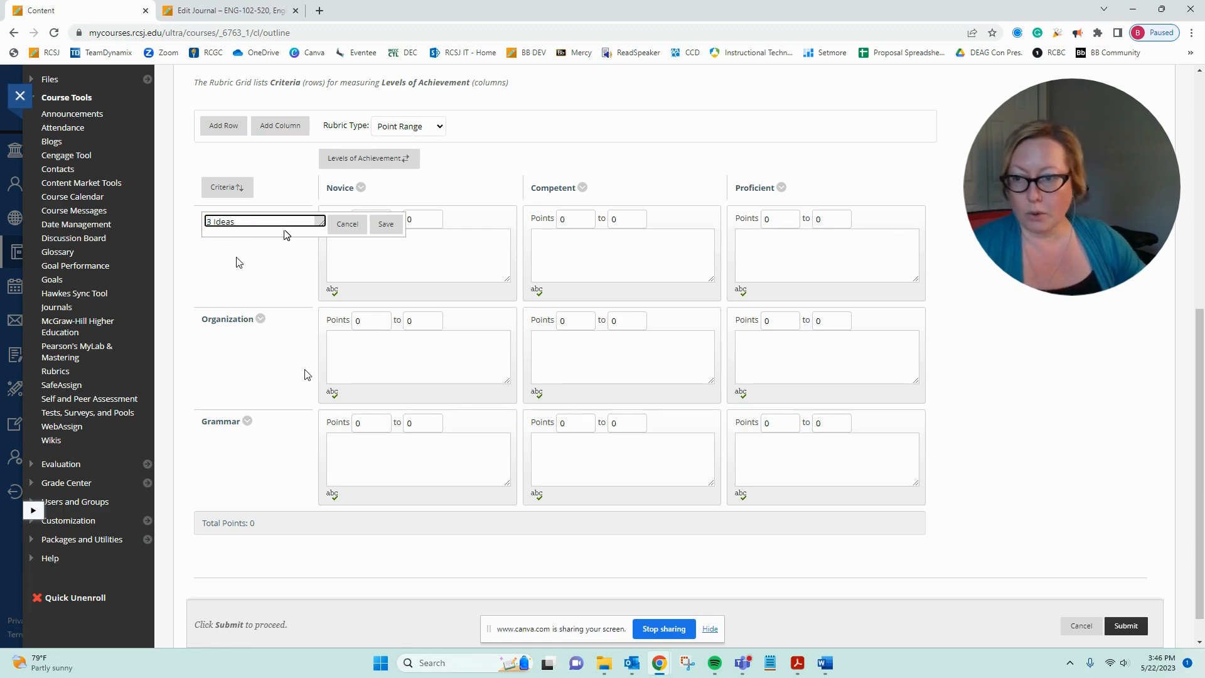
pyautogui.click(390, 227)
# Rename the Organization criterion to "2 Examples" and save the new row name.
pyautogui.click(261, 319)
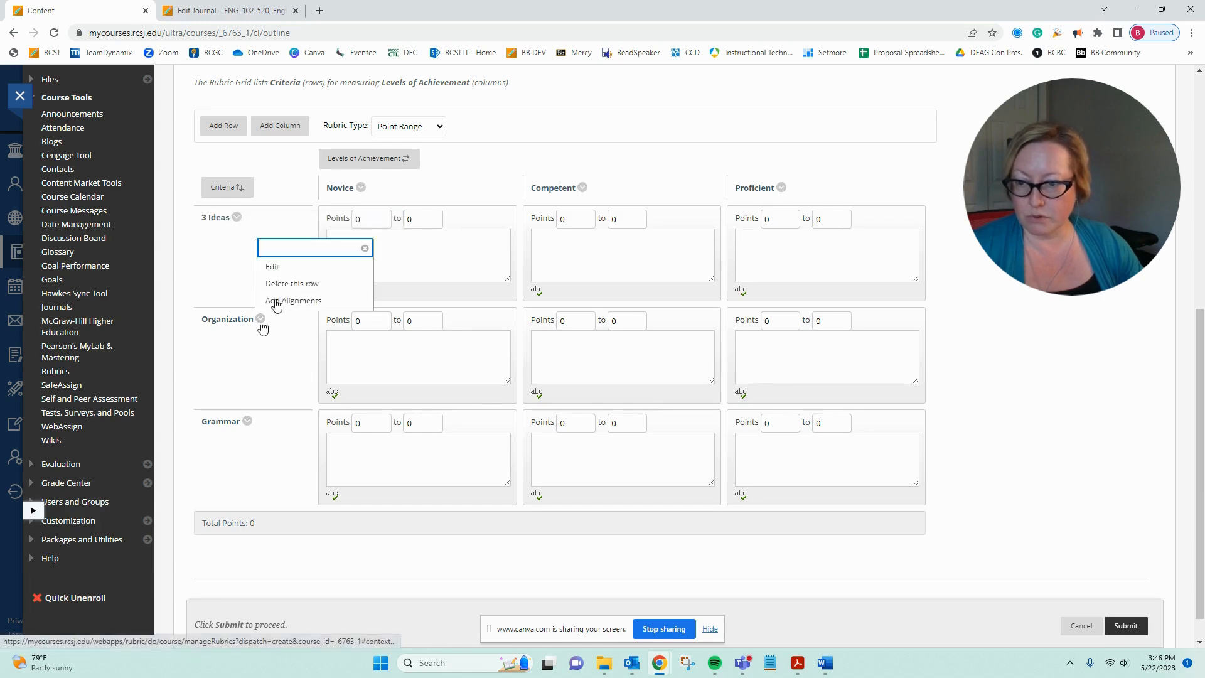
pyautogui.click(279, 267)
pyautogui.write('2 Examle')
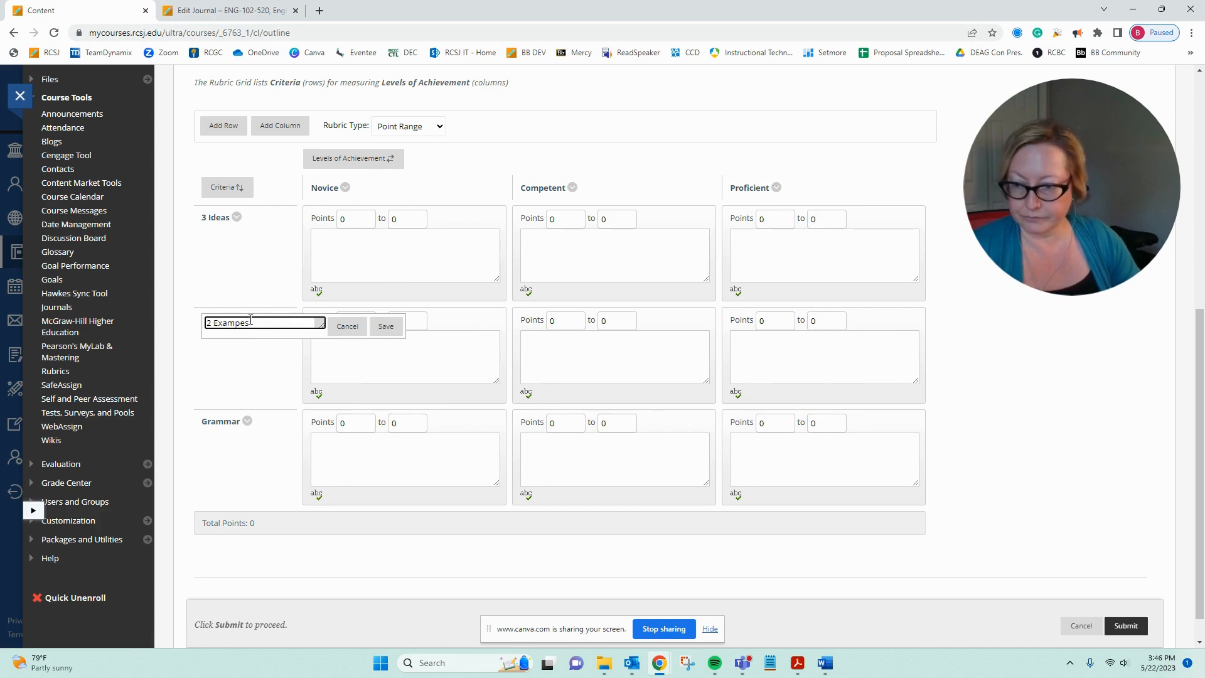
pyautogui.write('es')
pyautogui.click(386, 325)
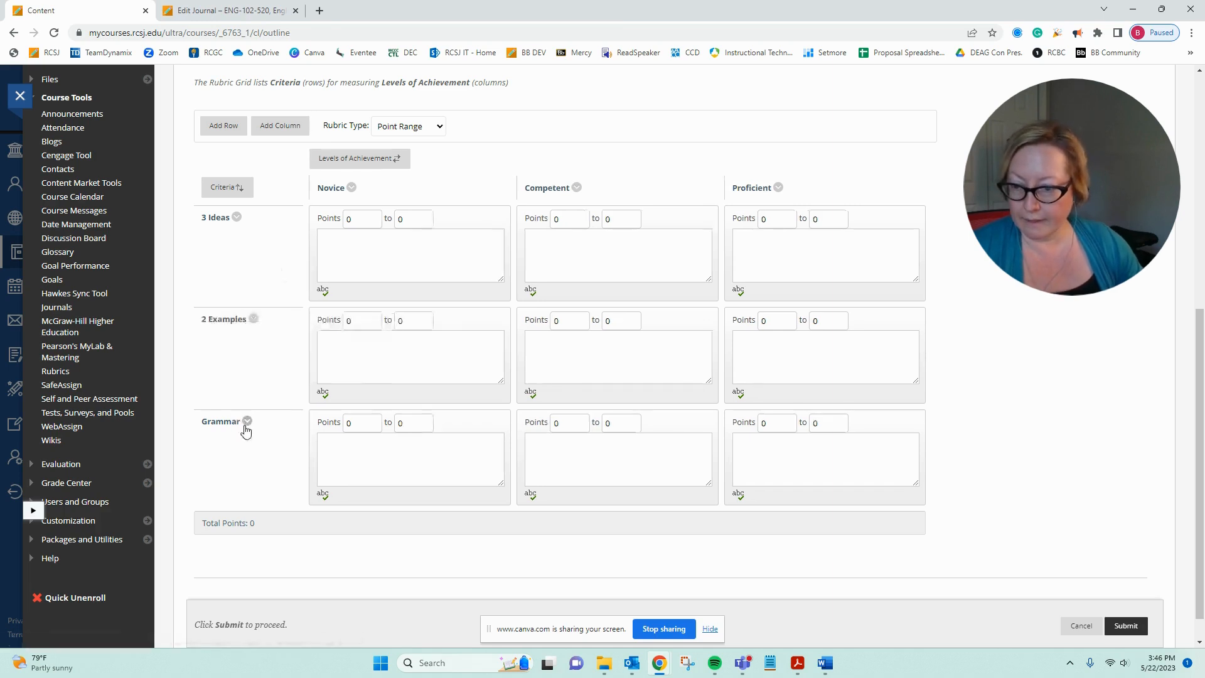
# Rename the Grammar criterion to "1 Muddy Point", with Muddy capitalized, and save it.
pyautogui.click(246, 425)
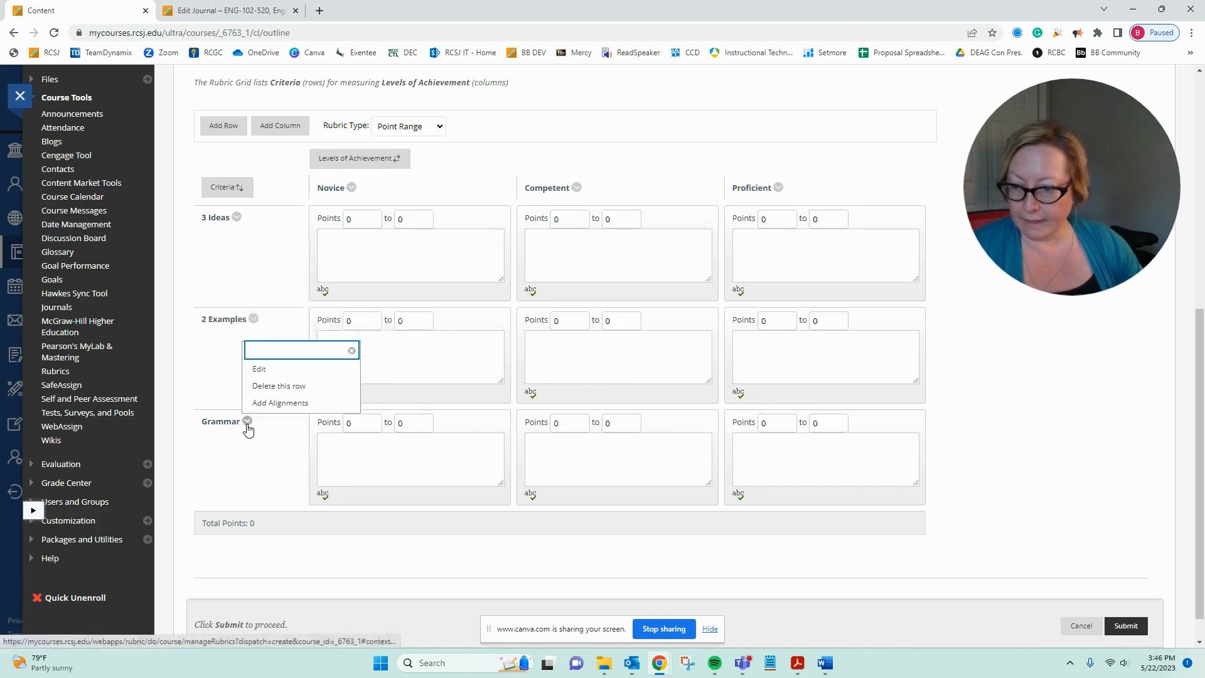
pyautogui.click(262, 370)
pyautogui.press('BackSpace')
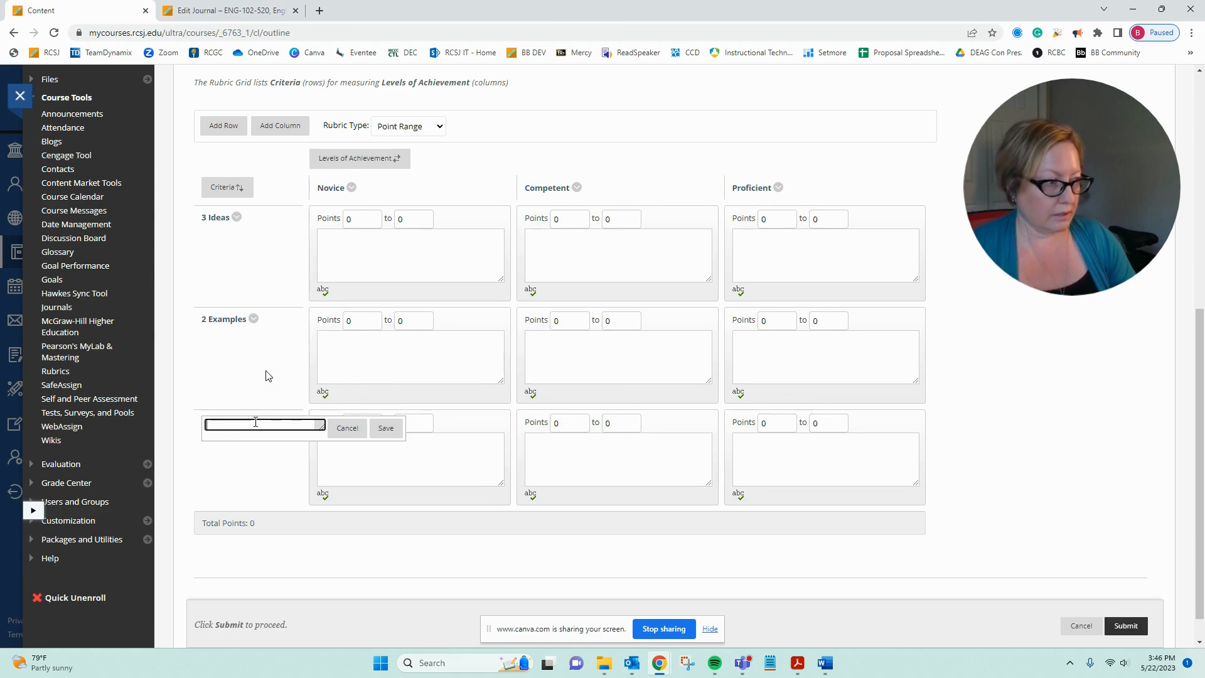
pyautogui.write('1 muddy Point')
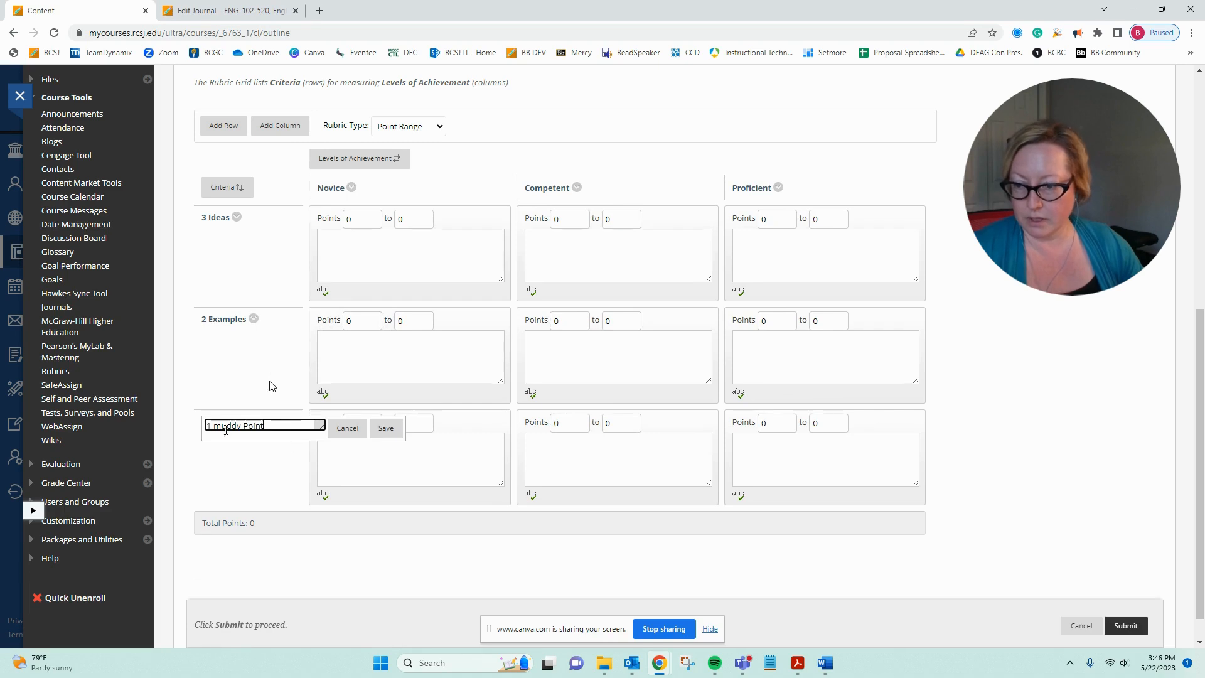
pyautogui.click(223, 427)
pyautogui.press('BackSpace')
pyautogui.write('M')
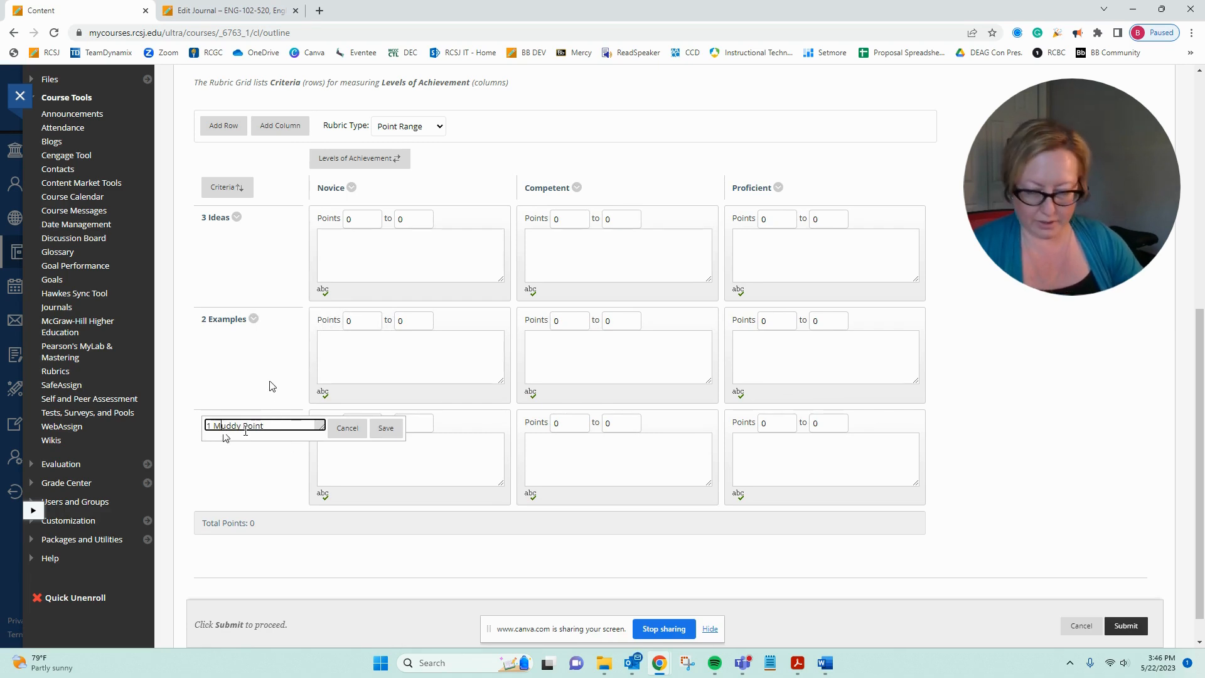
pyautogui.click(385, 430)
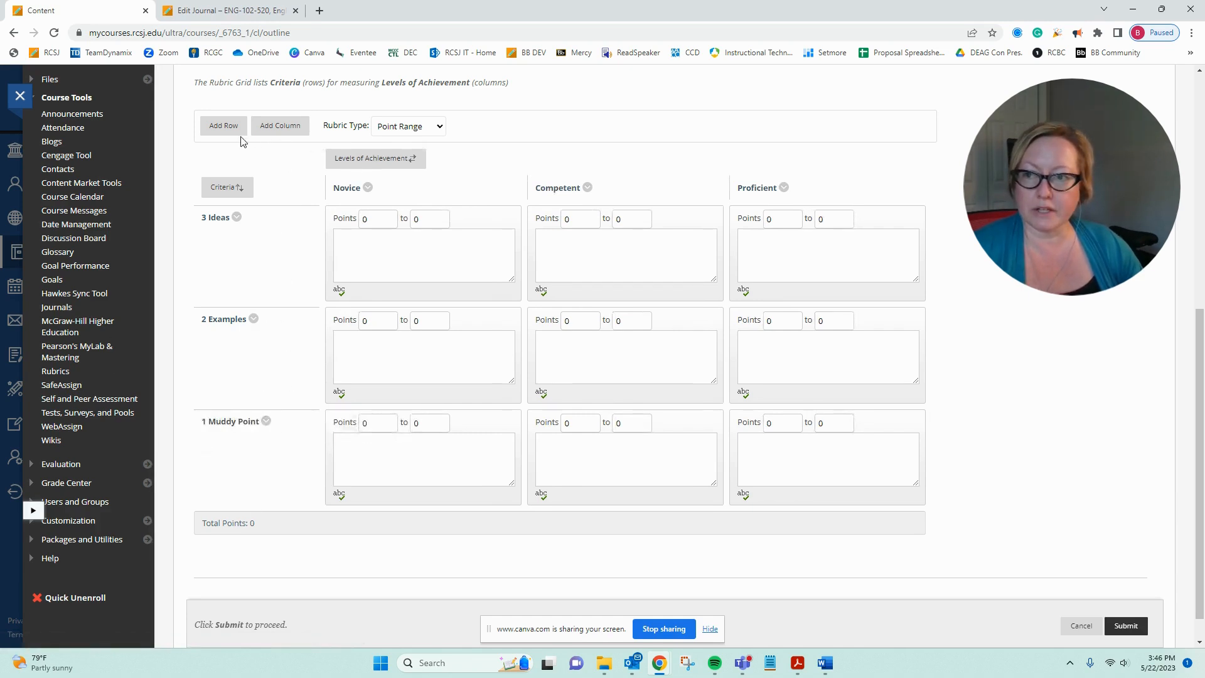
# Add a fourth criterion row to the rubric grid and name it "Grammar".
pyautogui.click(223, 128)
pyautogui.click(251, 388)
pyautogui.click(266, 336)
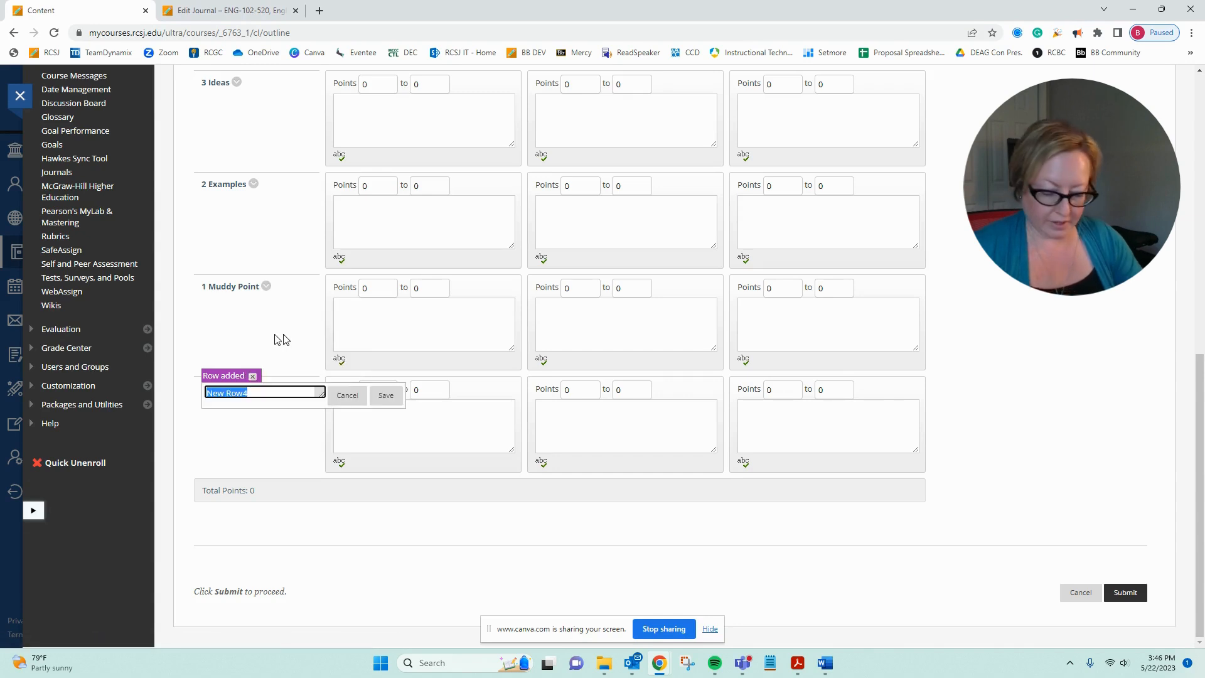
pyautogui.write('Grammar')
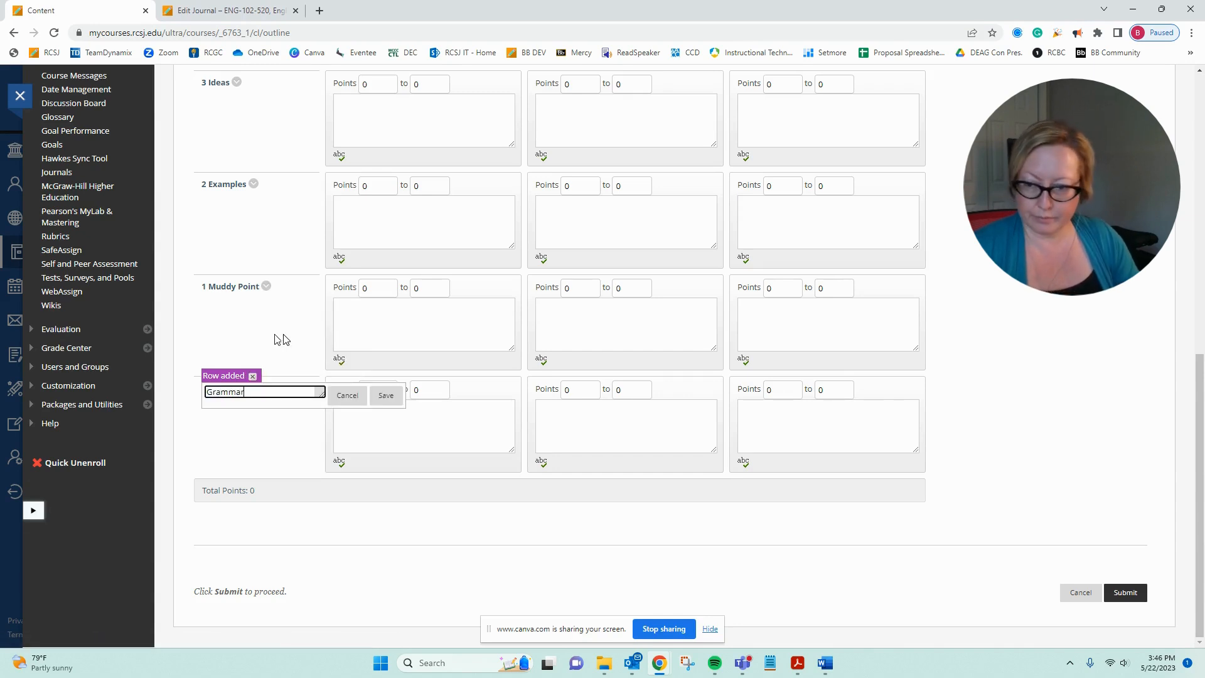
pyautogui.click(385, 396)
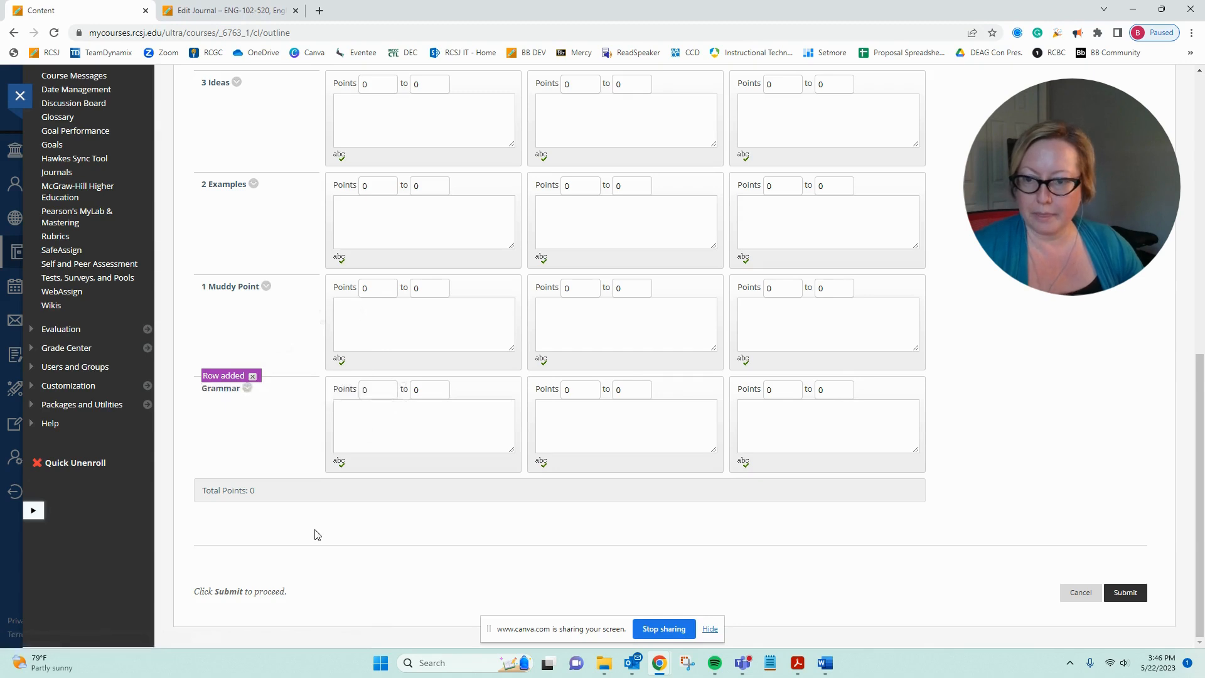
# Rename the Novice level of achievement to "Needs Improvement" and save the column name.
pyautogui.scroll(5, 311, 464)
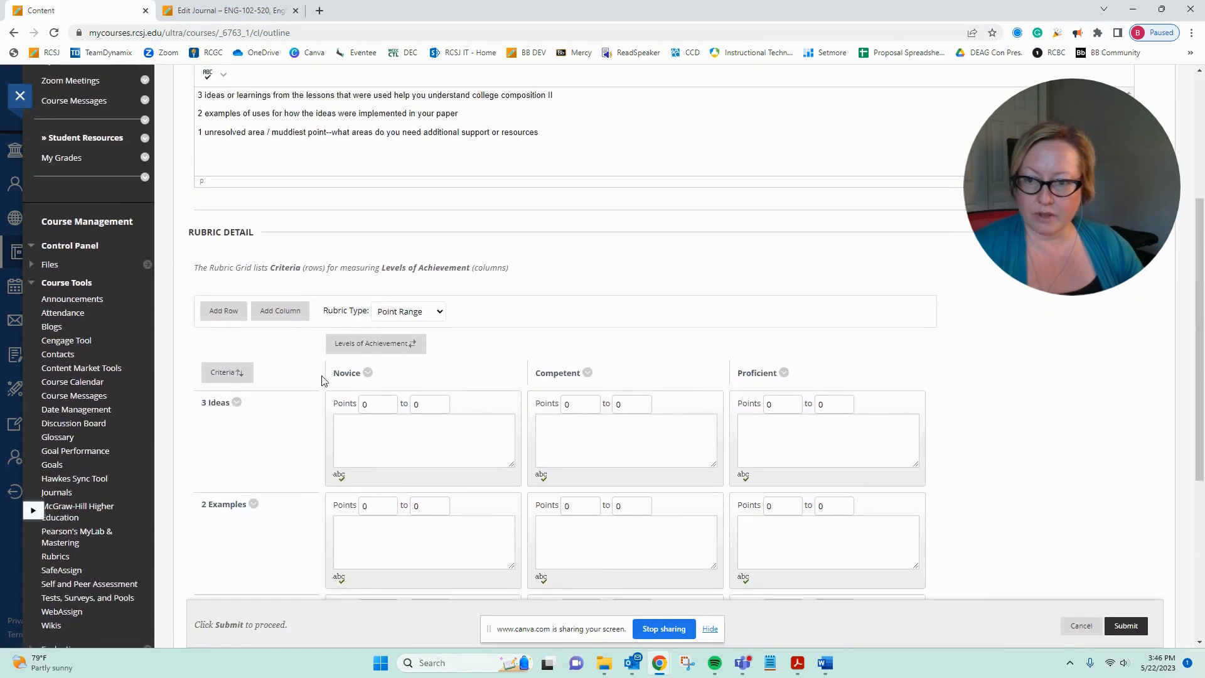
pyautogui.scroll(-3, 324, 379)
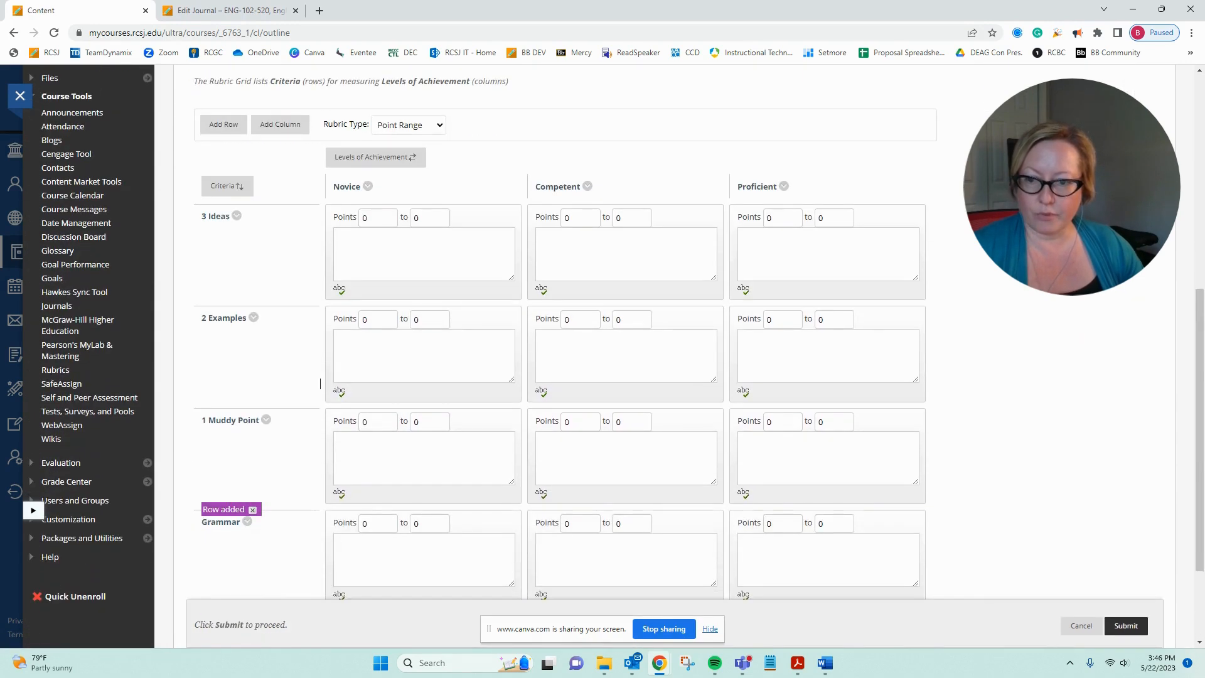
pyautogui.click(368, 186)
pyautogui.click(383, 157)
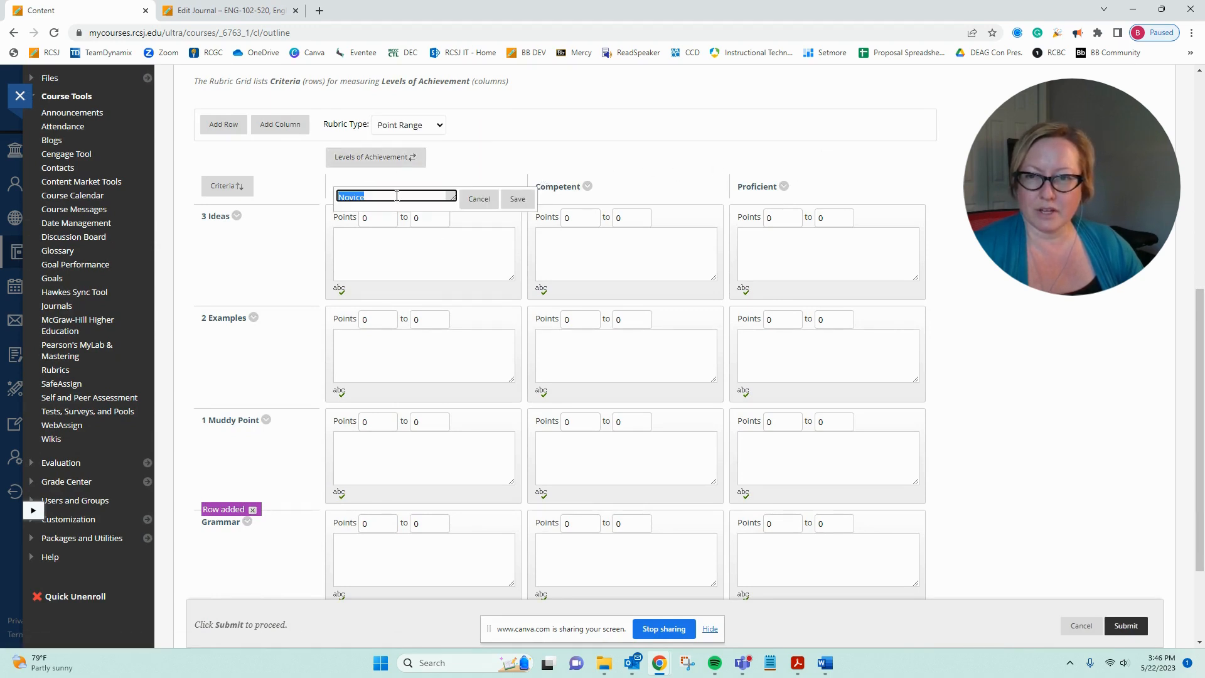
pyautogui.write('Needs Improv')
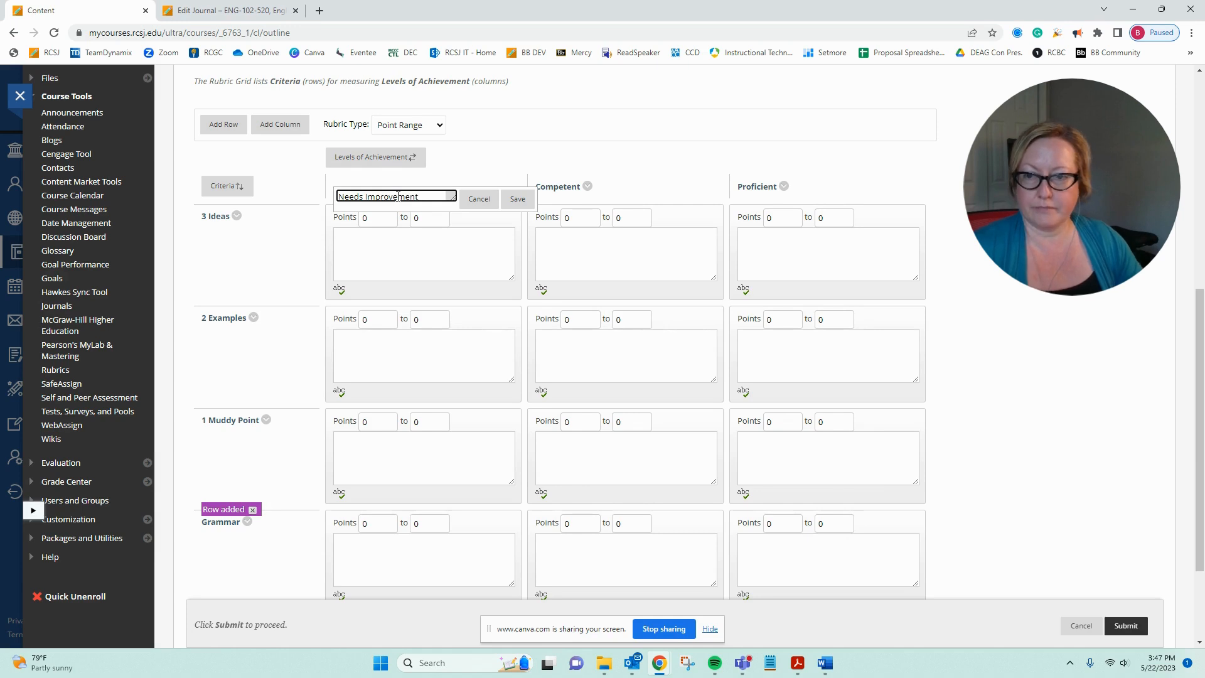
pyautogui.click(518, 198)
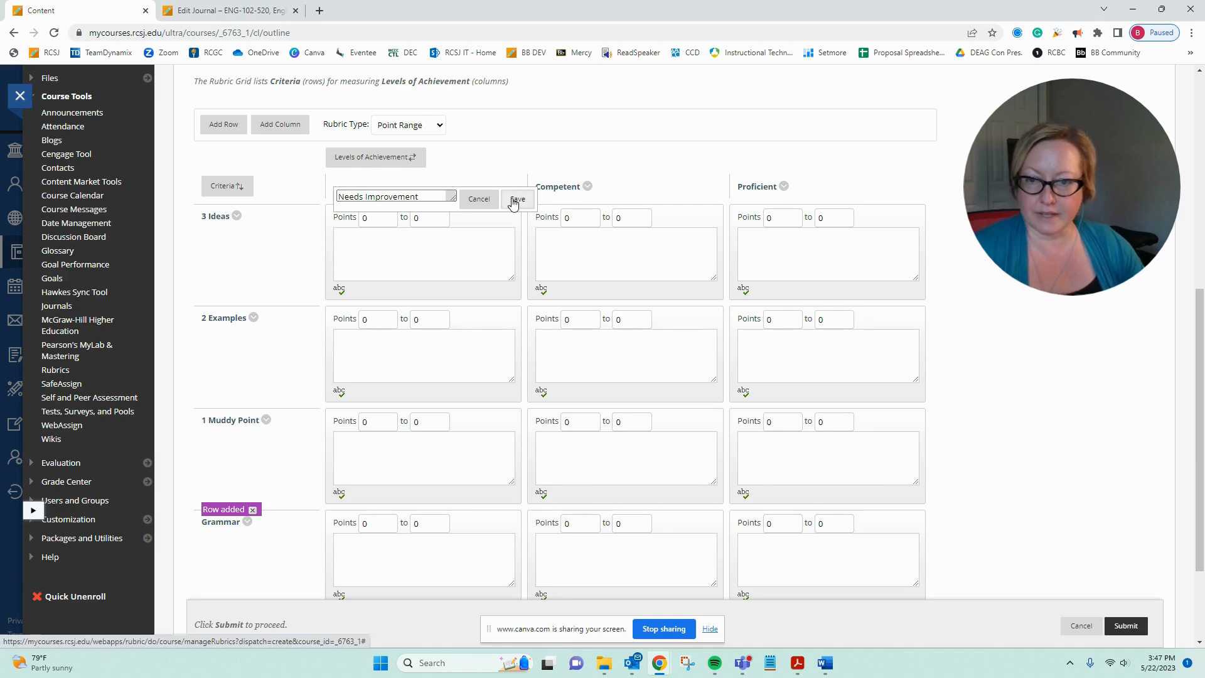
# Rename the Competent level of achievement to "Fair" and save it.
pyautogui.click(588, 185)
pyautogui.click(604, 154)
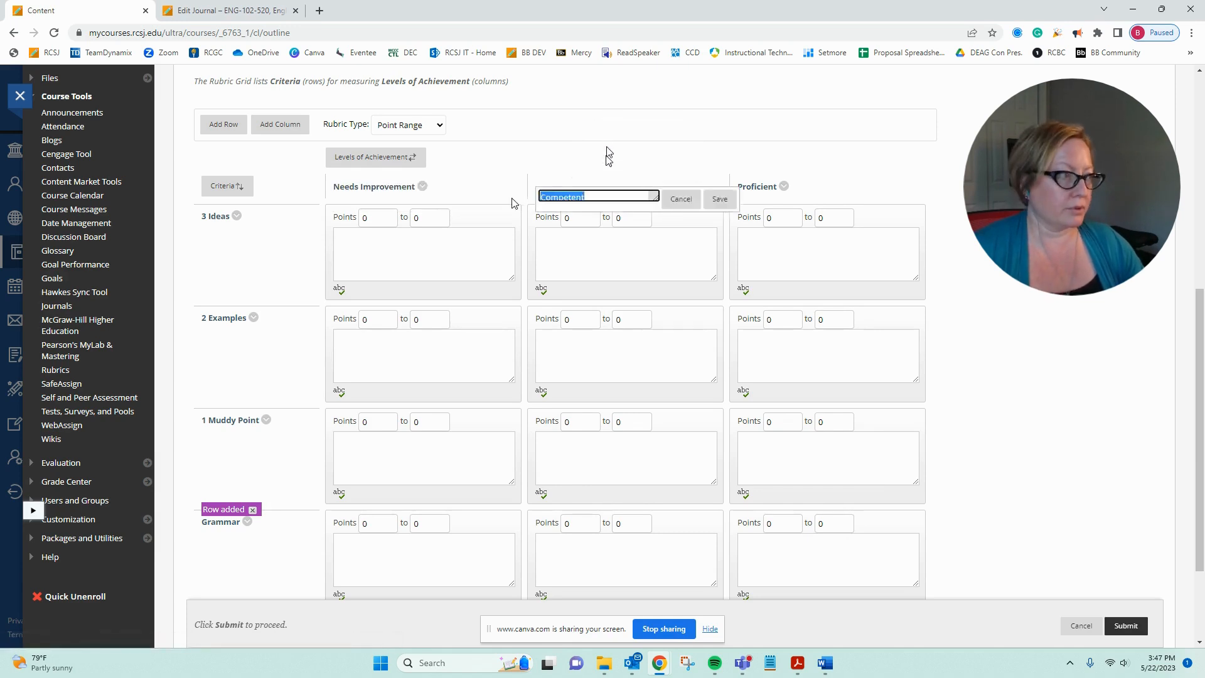
pyautogui.write('Fair')
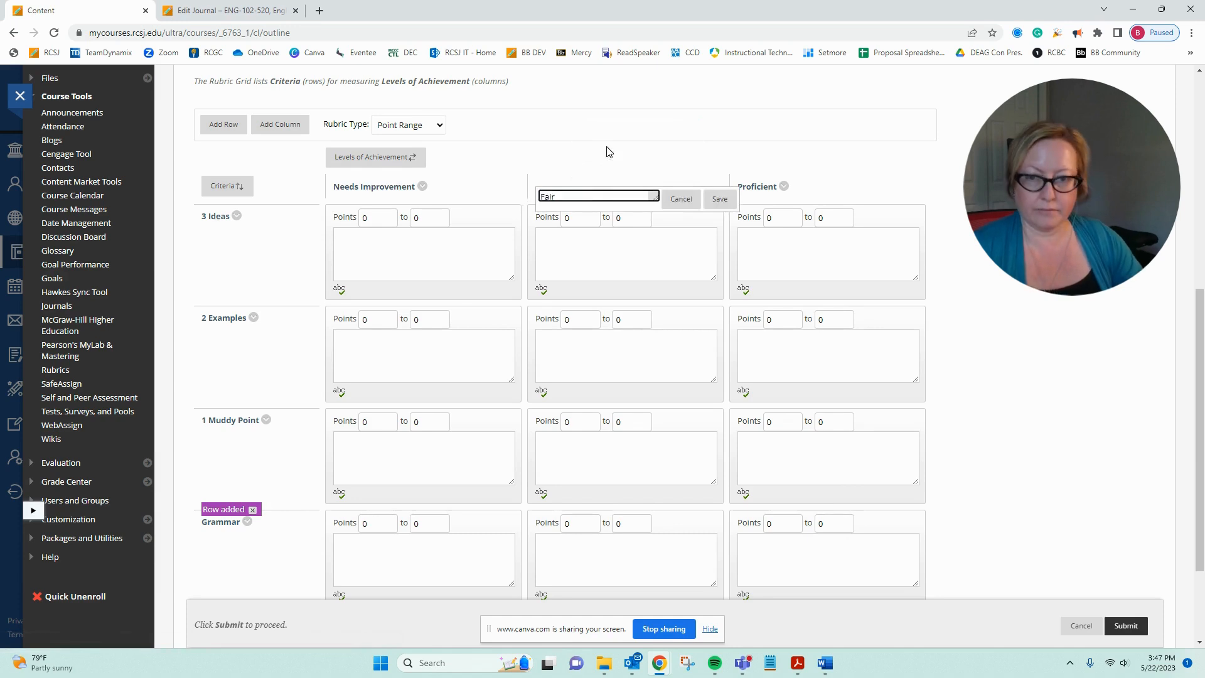
pyautogui.click(720, 199)
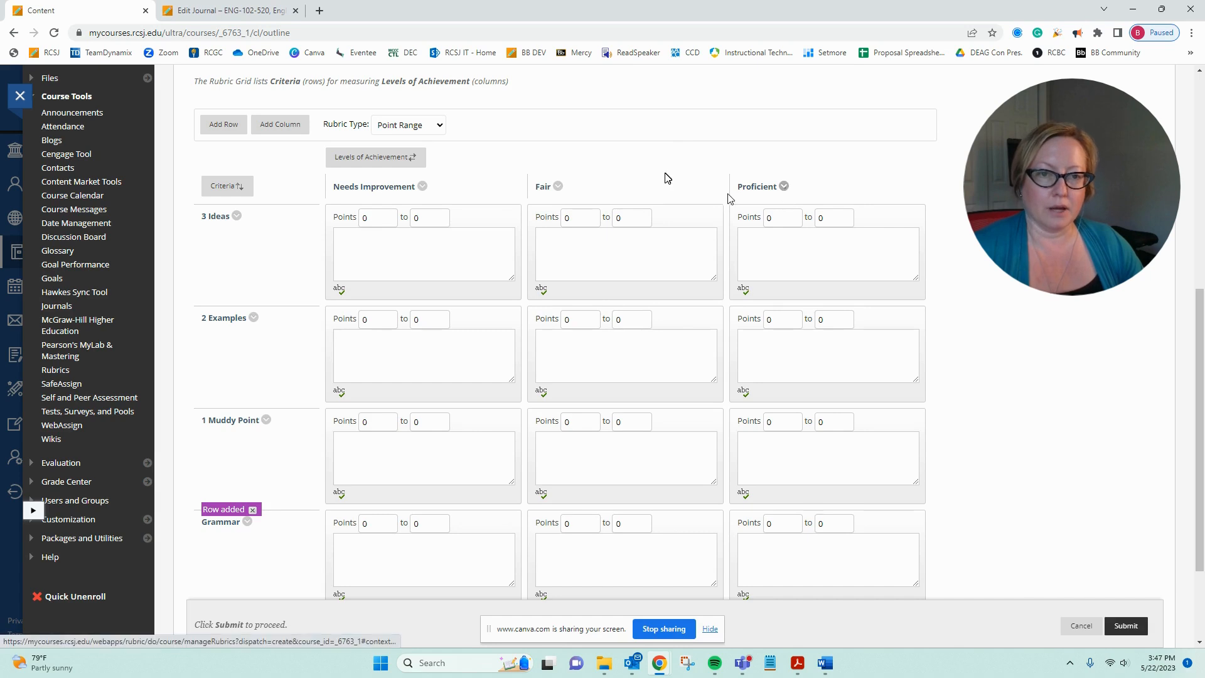
# Rename the Proficient level of achievement to "Good" and save it.
pyautogui.click(784, 186)
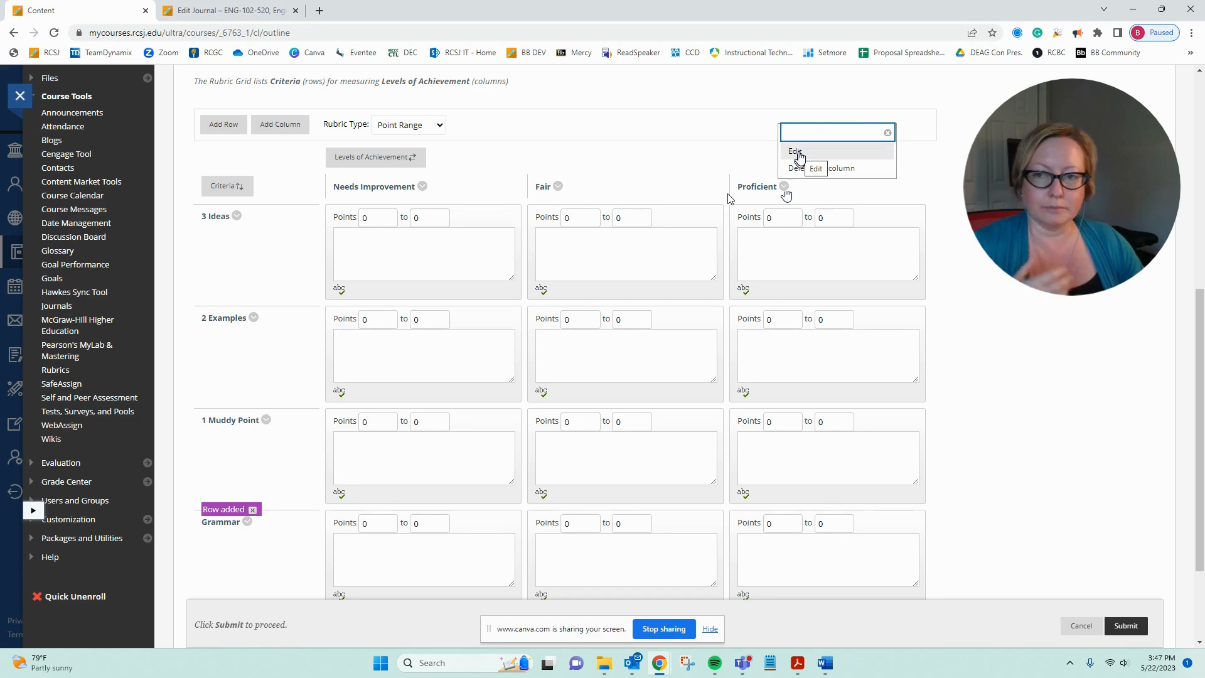
pyautogui.click(798, 152)
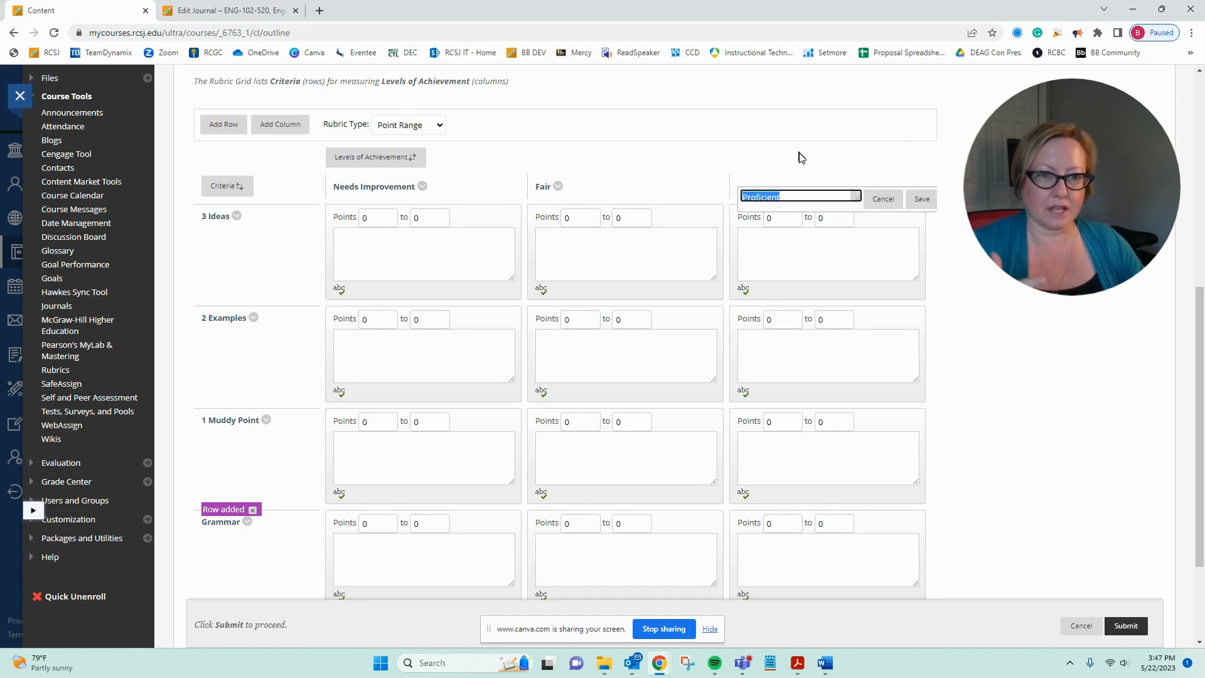
pyautogui.write('Good')
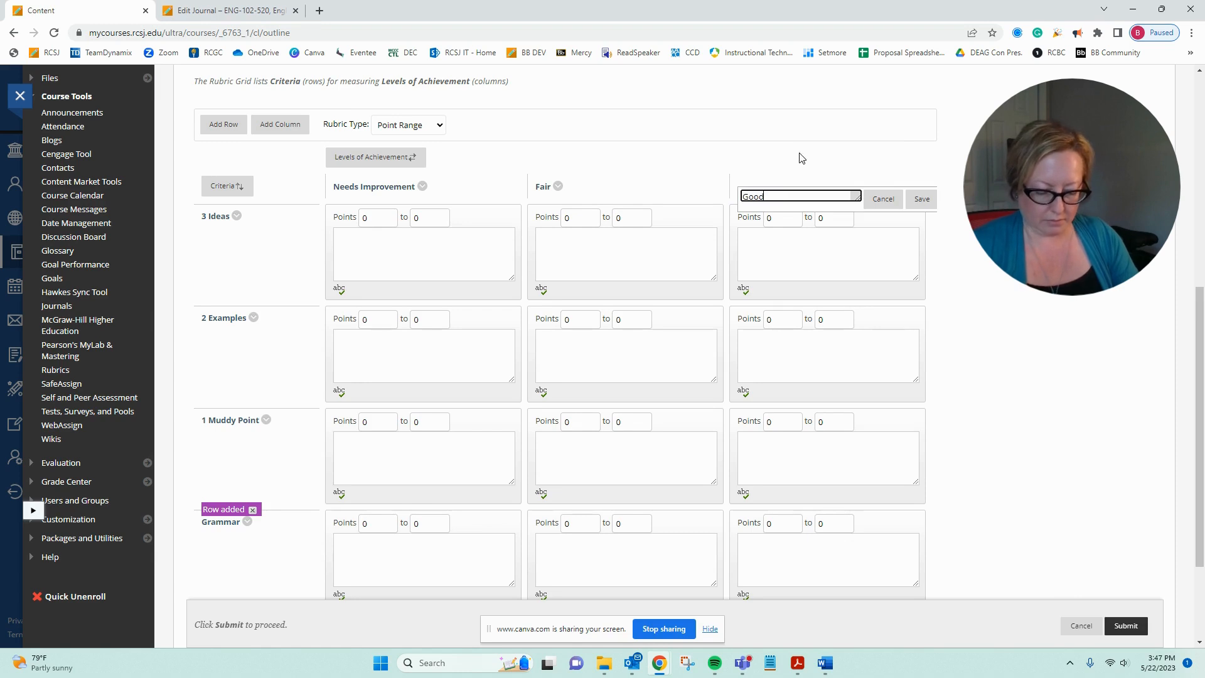
pyautogui.click(922, 199)
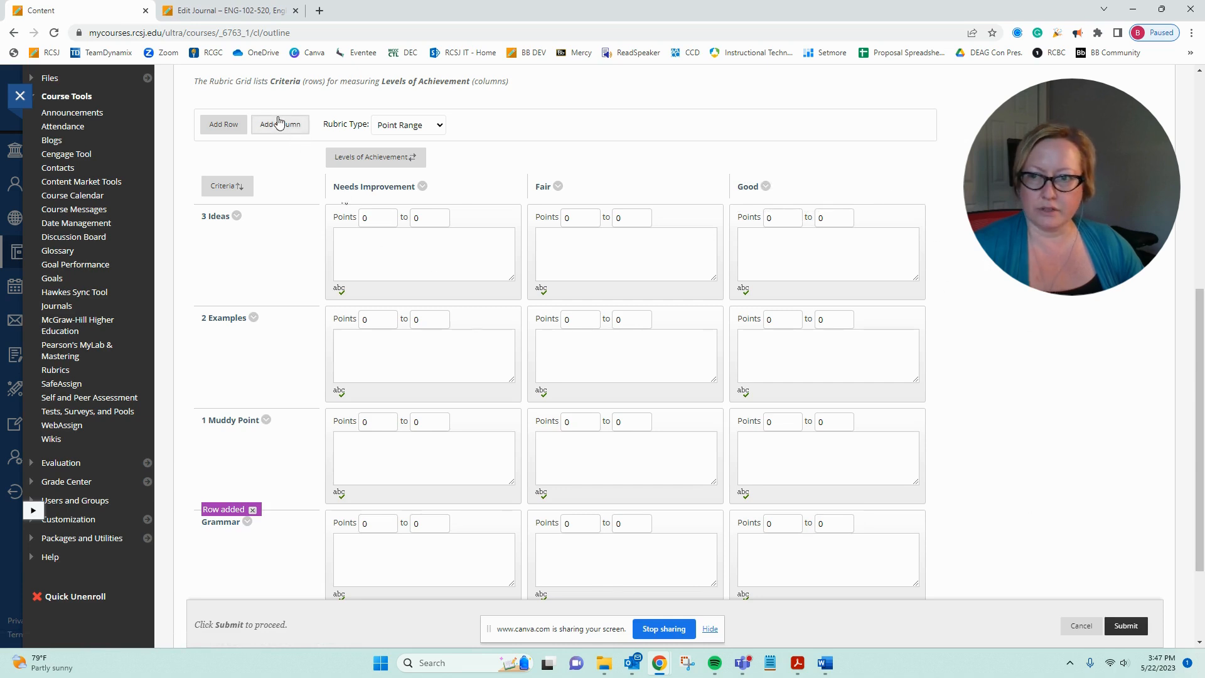
# Add a fourth level of achievement column to the rubric grid, name it "Excellent", and save the name.
pyautogui.click(276, 124)
pyautogui.click(843, 189)
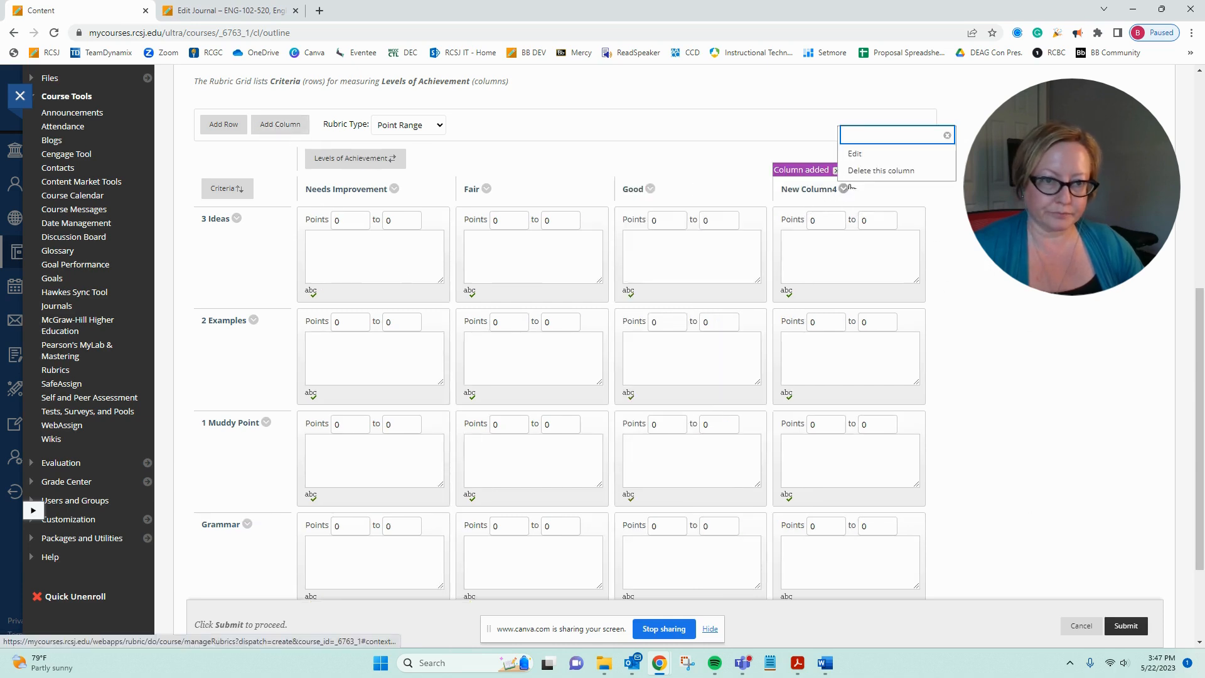
pyautogui.click(855, 153)
pyautogui.write('E')
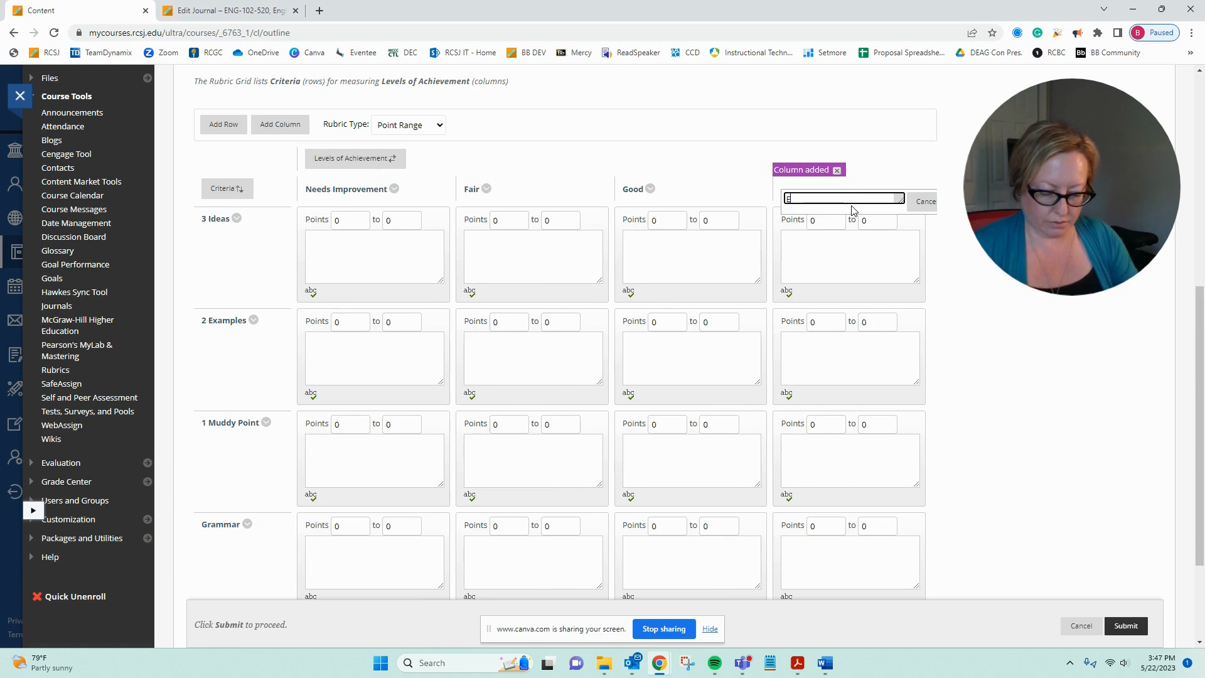
pyautogui.write('xcellent')
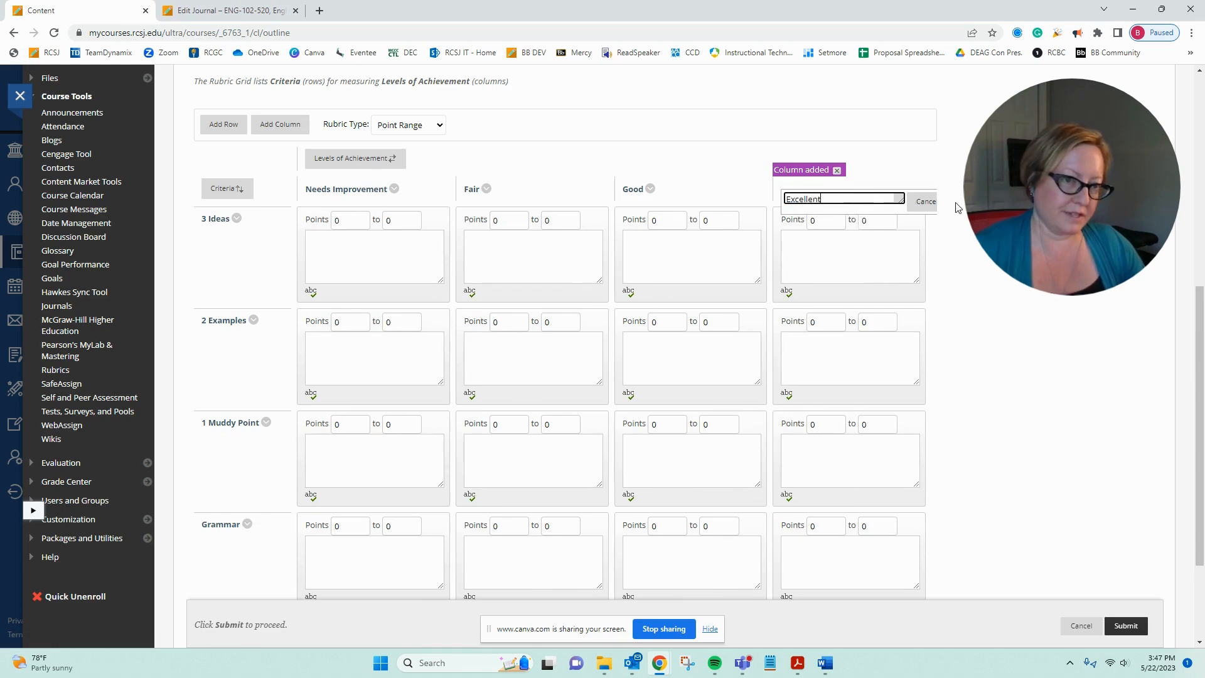
pyautogui.scroll(-2, 917, 213)
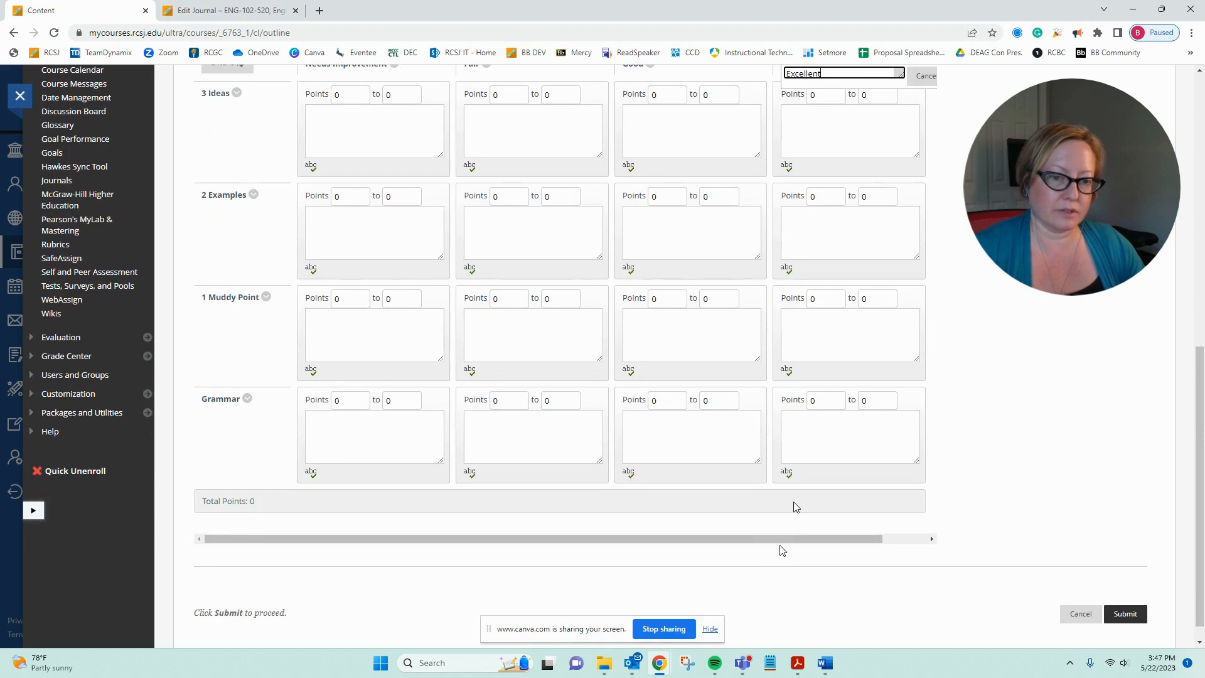
pyautogui.moveTo(782, 537); pyautogui.dragTo(925, 531)
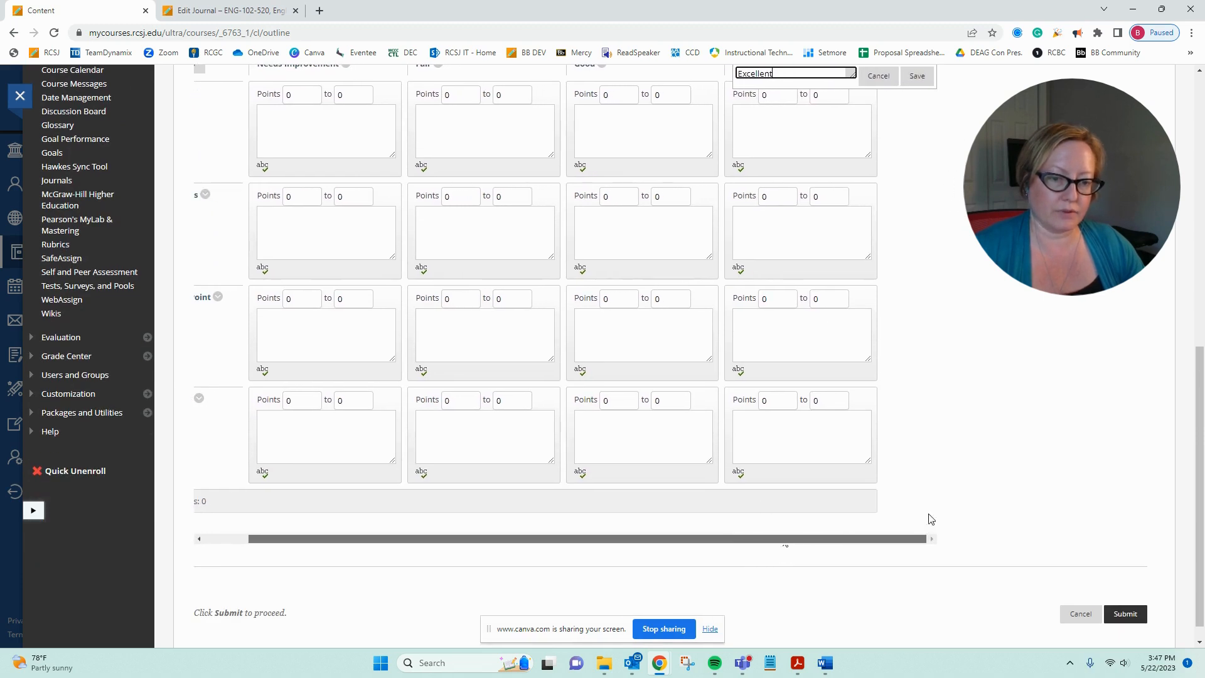
pyautogui.scroll(3, 1004, 295)
pyautogui.click(926, 271)
pyautogui.scroll(-1, 984, 296)
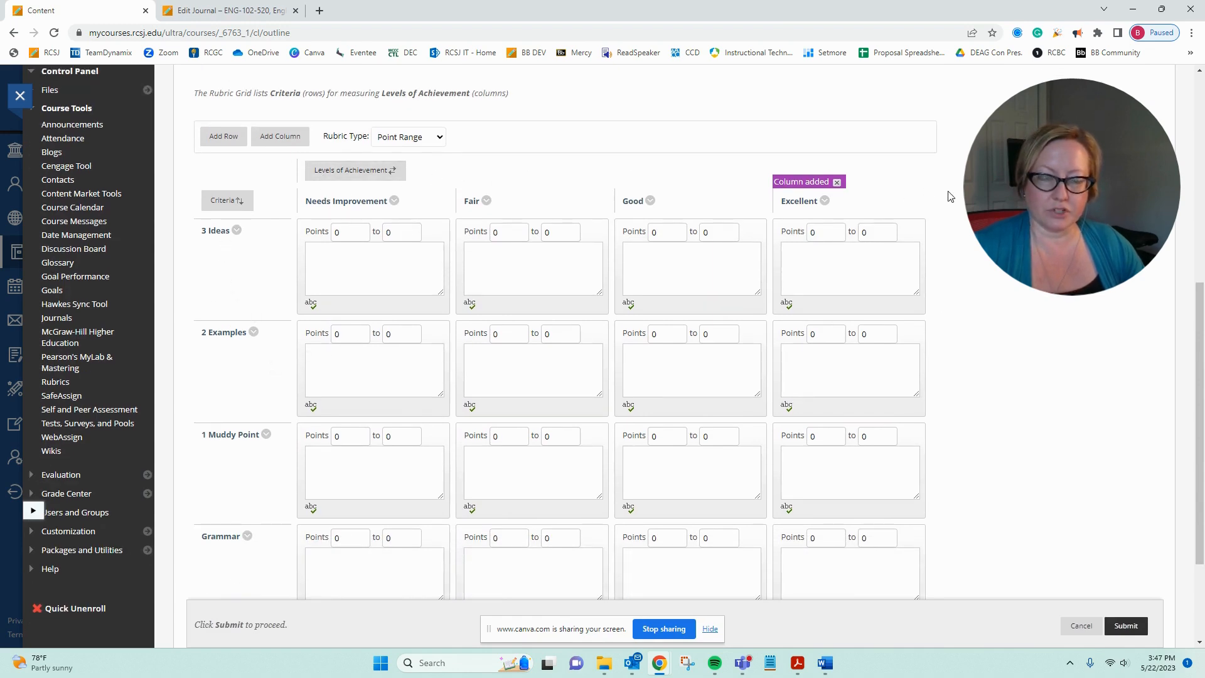
pyautogui.scroll(-1, 586, 287)
pyautogui.click(363, 214)
pyautogui.click(479, 211)
pyautogui.click(720, 194)
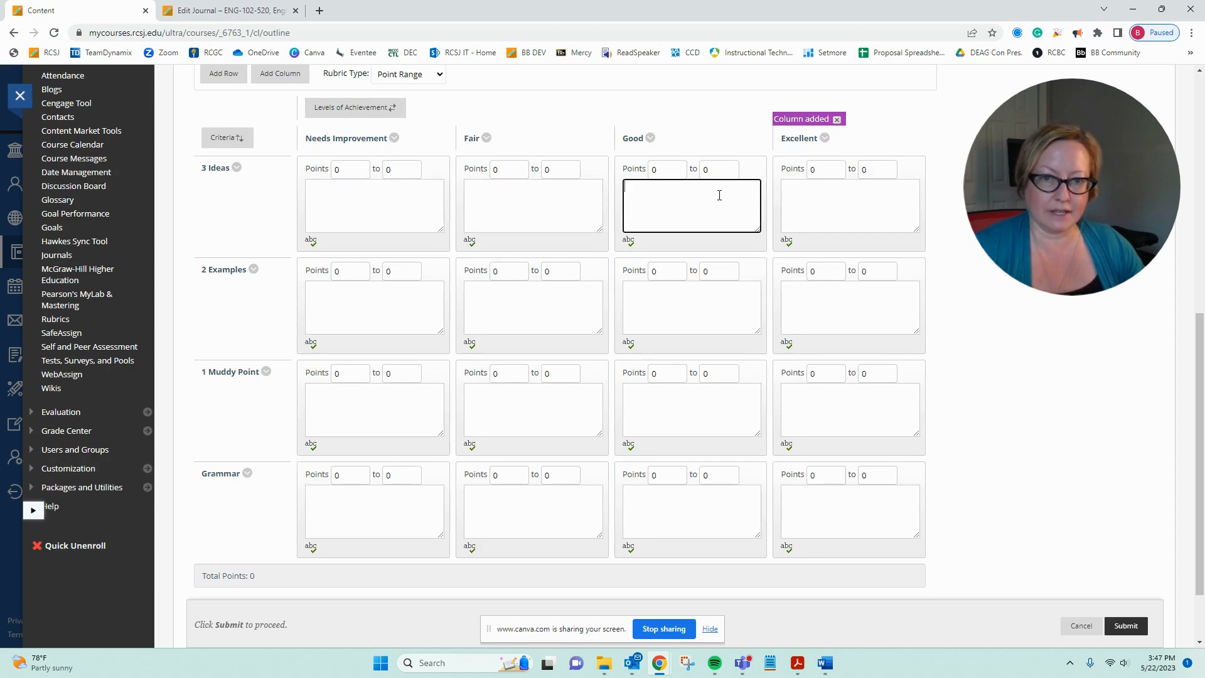
# From the Word rubric table, fill the 3 Ideas Needs Improvement description with "Understanding of the lesson was not clearly communicated or reflection was off topic.".
pyautogui.hotkey('alt', 'Tab')
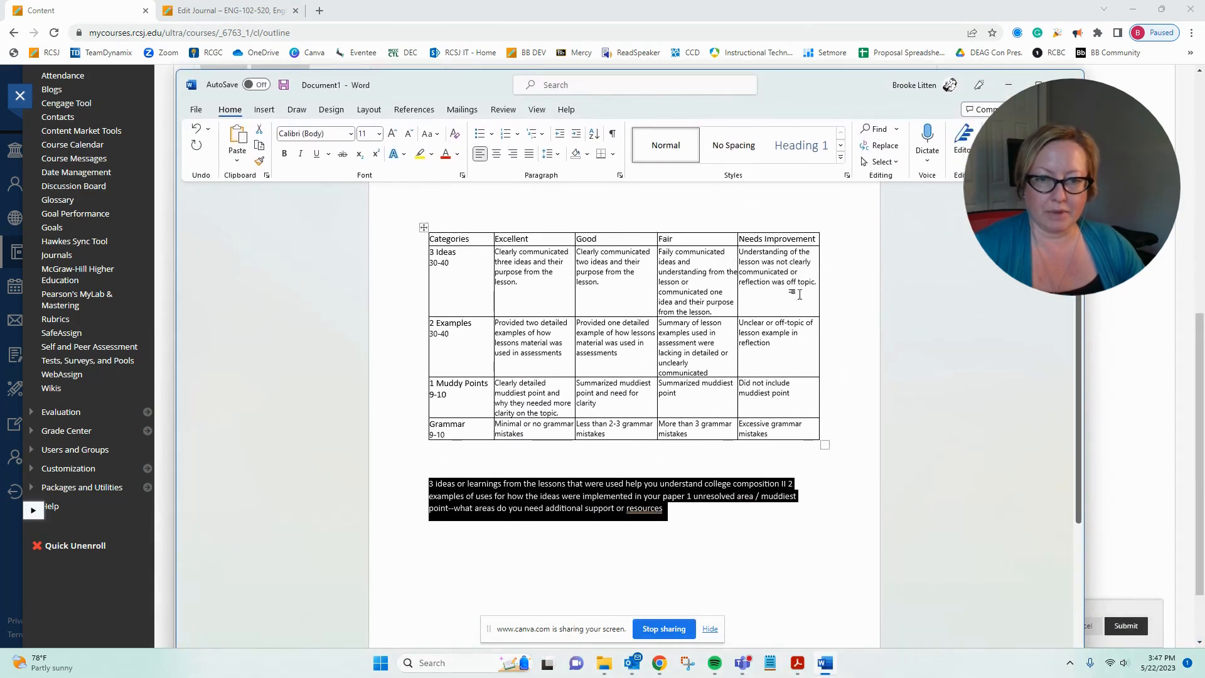
pyautogui.moveTo(791, 96); pyautogui.dragTo(1204, 46)
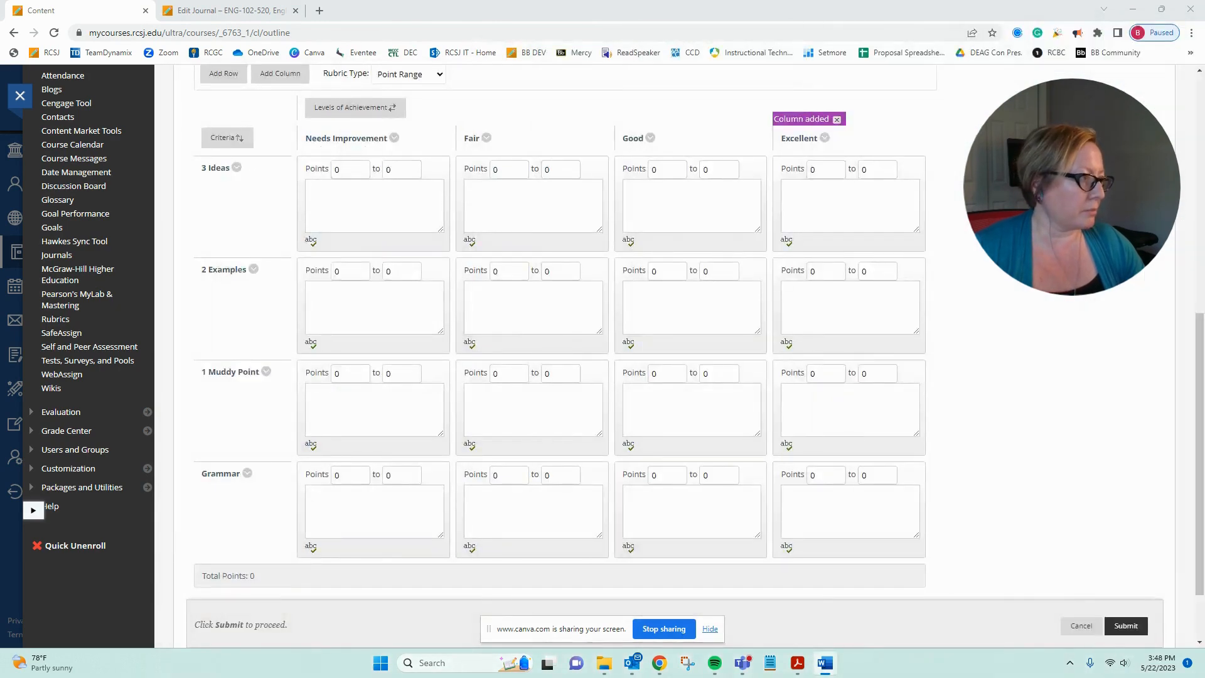
pyautogui.click(333, 201)
pyautogui.write('Understanding of the lesson was not clearly communicated or reflection was off topic.')
# Copy the 3 Ideas Fair description from the Word table into its rubric cell and correct "Faily" to "Fairly".
pyautogui.hotkey('alt', 'Tab')
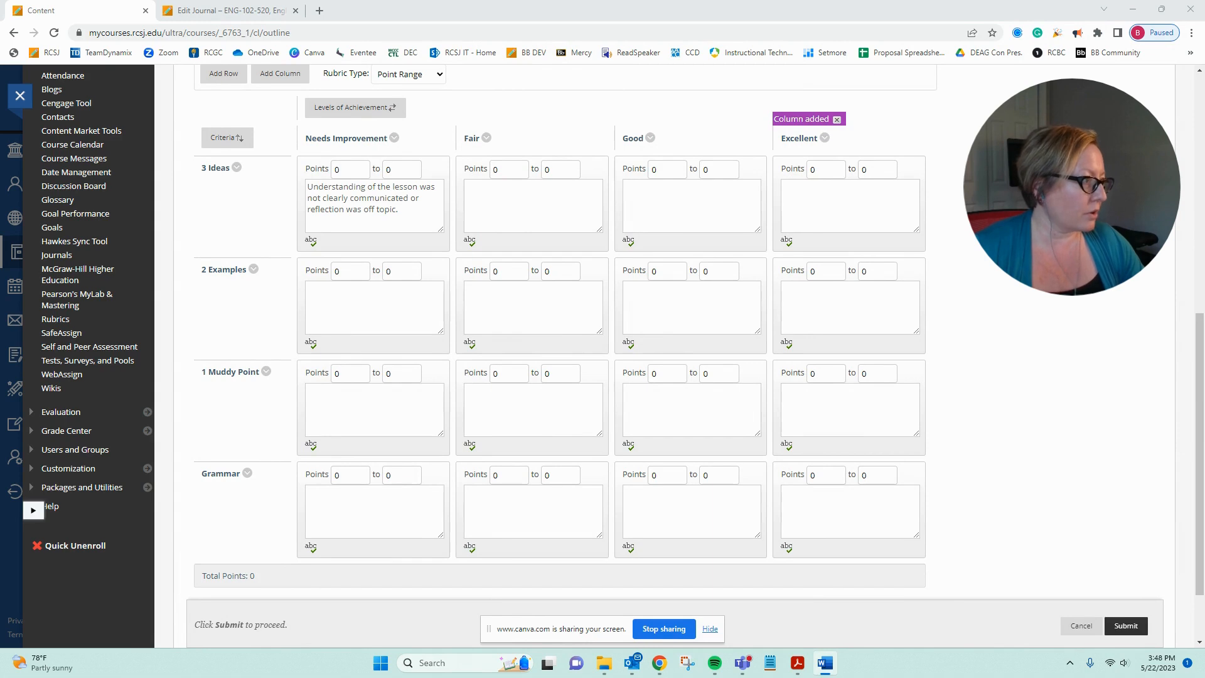
pyautogui.click(545, 203)
pyautogui.write('Faily communicated ideas and understanding from the lesson or communicated one idea and their purpose from the lesson.')
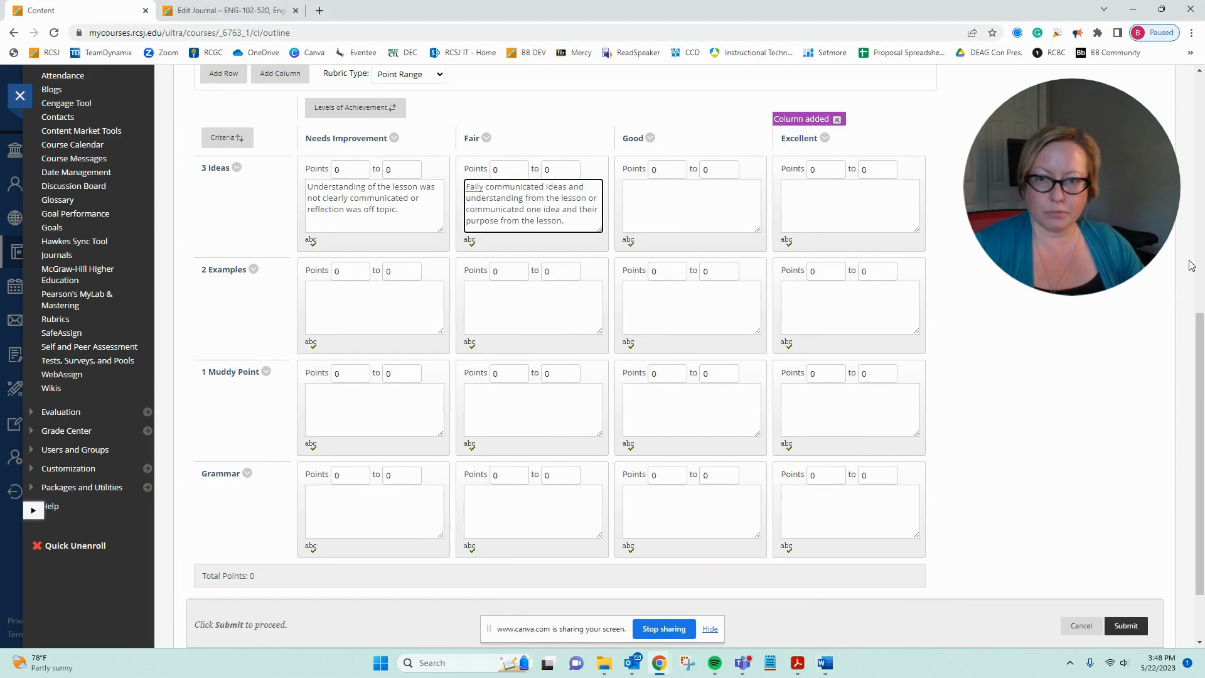
pyautogui.rightClick(470, 187)
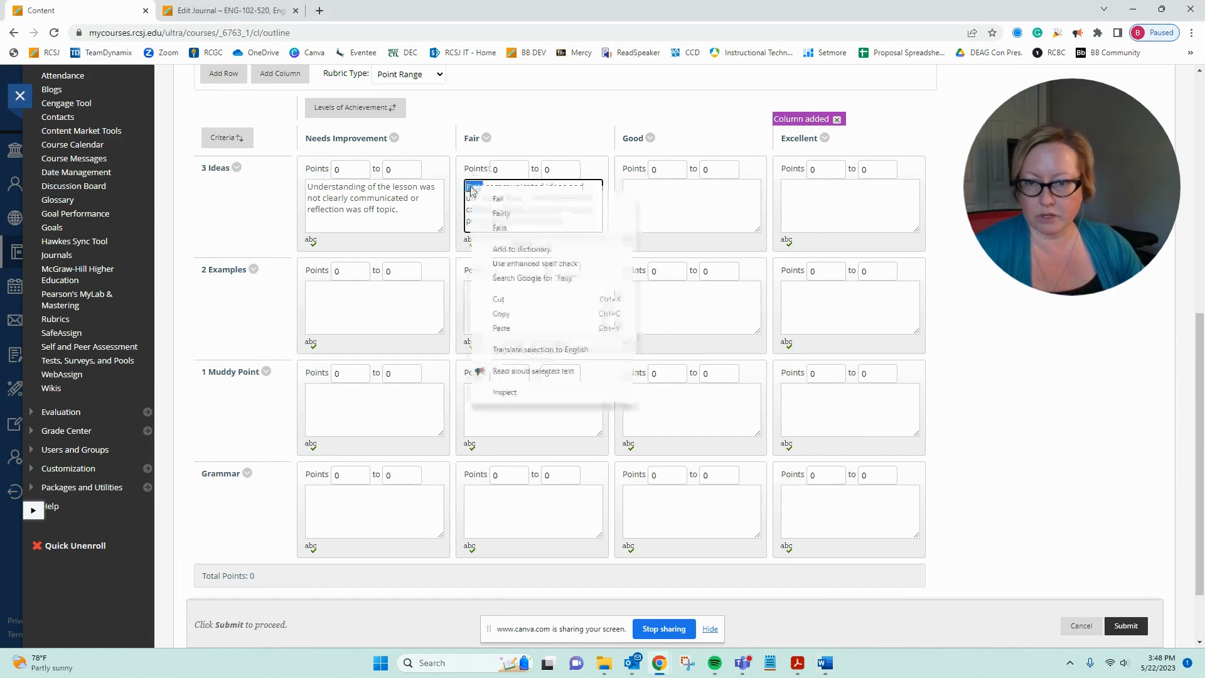
pyautogui.click(492, 219)
# Fill the 3 Ideas Good description from the Word table with "Clearly communicated two ideas and their purpose from the lesson.".
pyautogui.hotkey('alt', 'Tab')
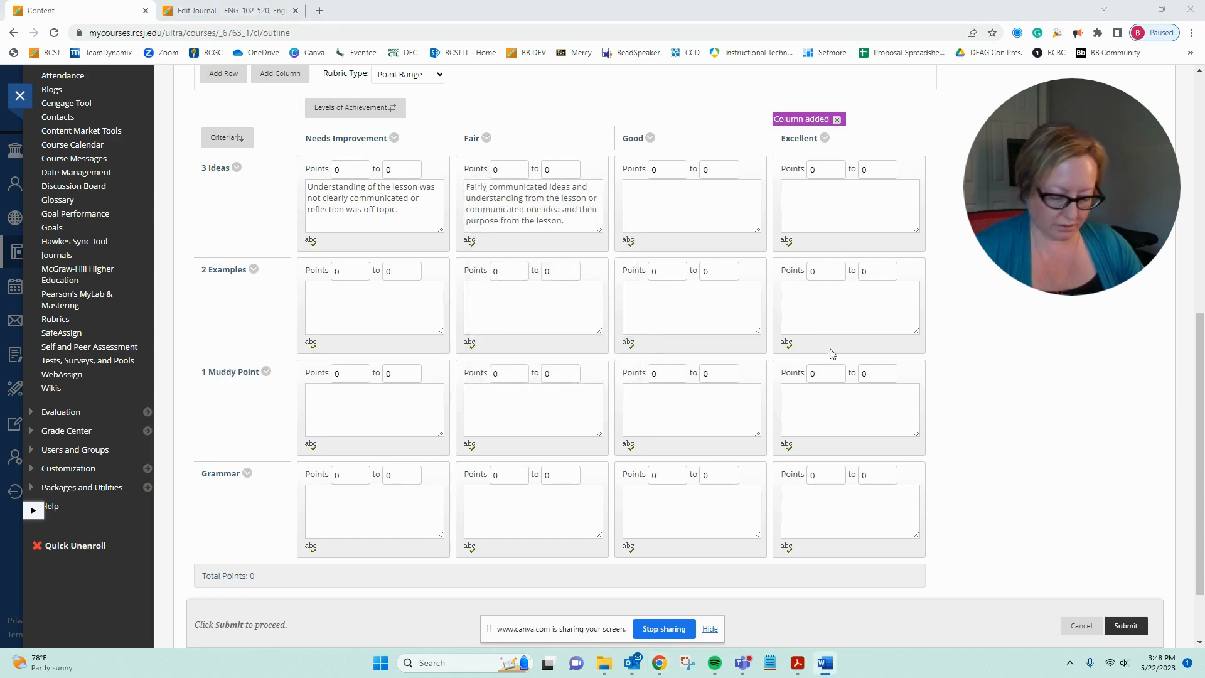
pyautogui.click(708, 203)
pyautogui.write('Clearly communicated two ideas and their purpose from the lesson.')
# Fill the 3 Ideas Excellent description from the Word table with "Clearly communicated three ideas and their purpose from the lesson.".
pyautogui.hotkey('alt', 'Tab')
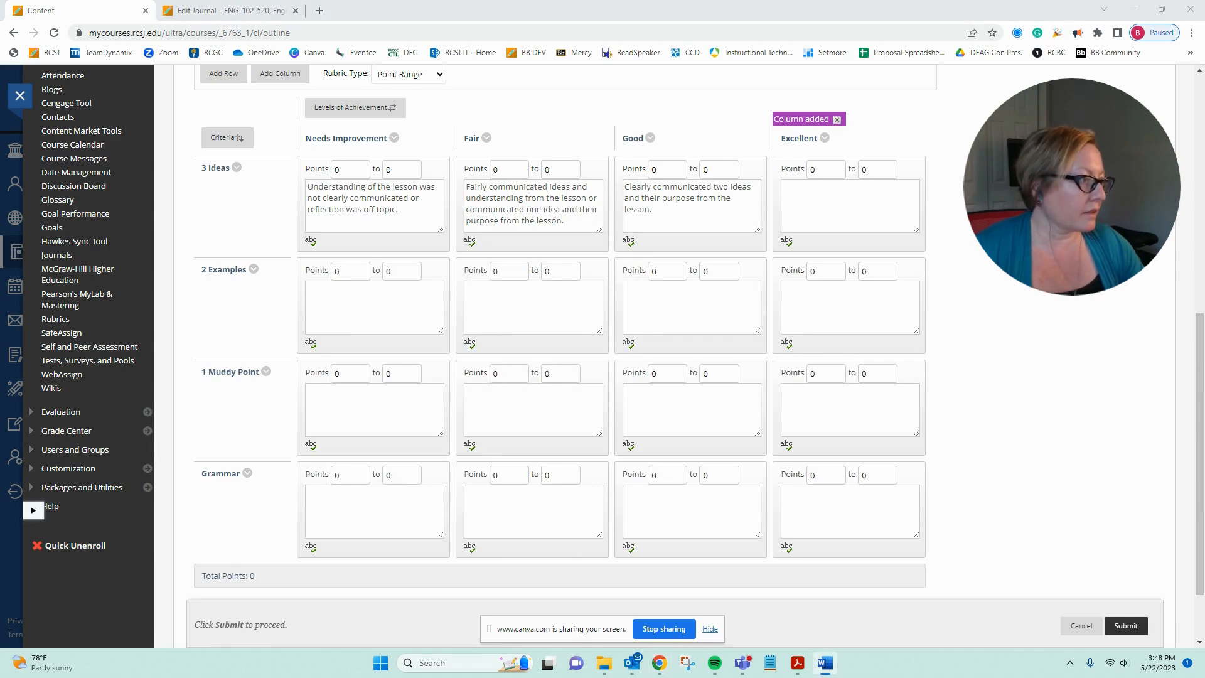
pyautogui.hotkey('alt', 'Tab')
pyautogui.click(836, 220)
pyautogui.write('Clearly communicated three ideas and their purpose from the lesson.')
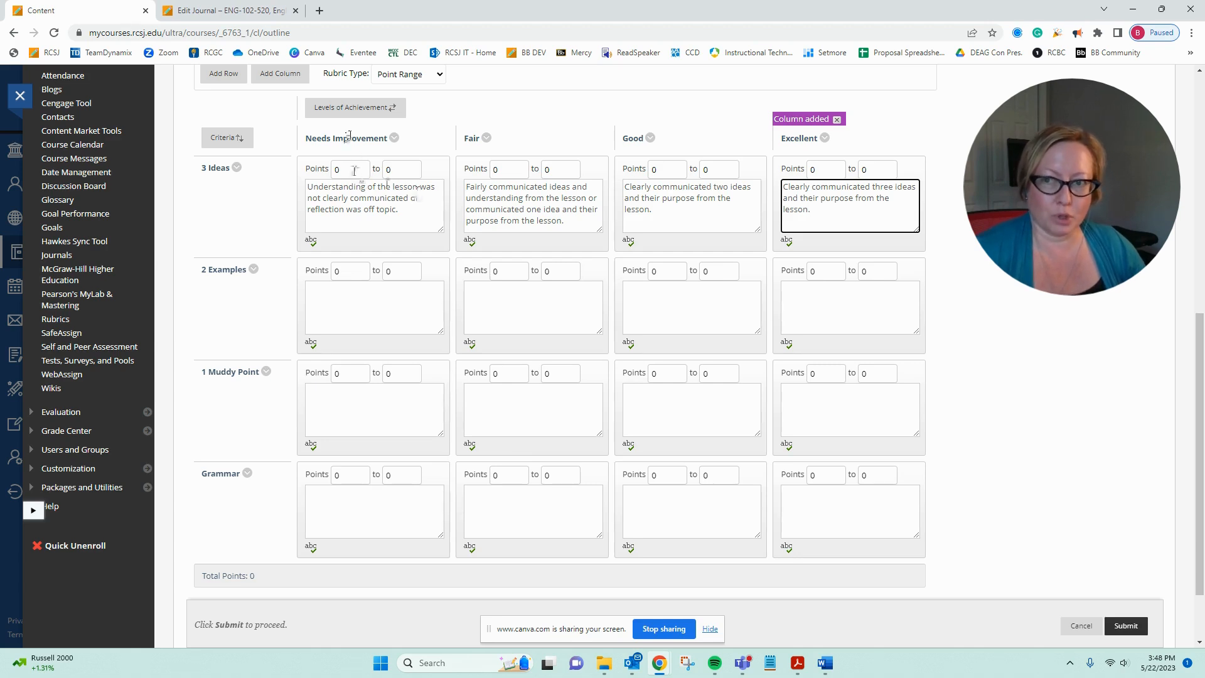
# Set the Excellent point range of the 3 Ideas criterion to 30 to 40.
pyautogui.click(823, 169)
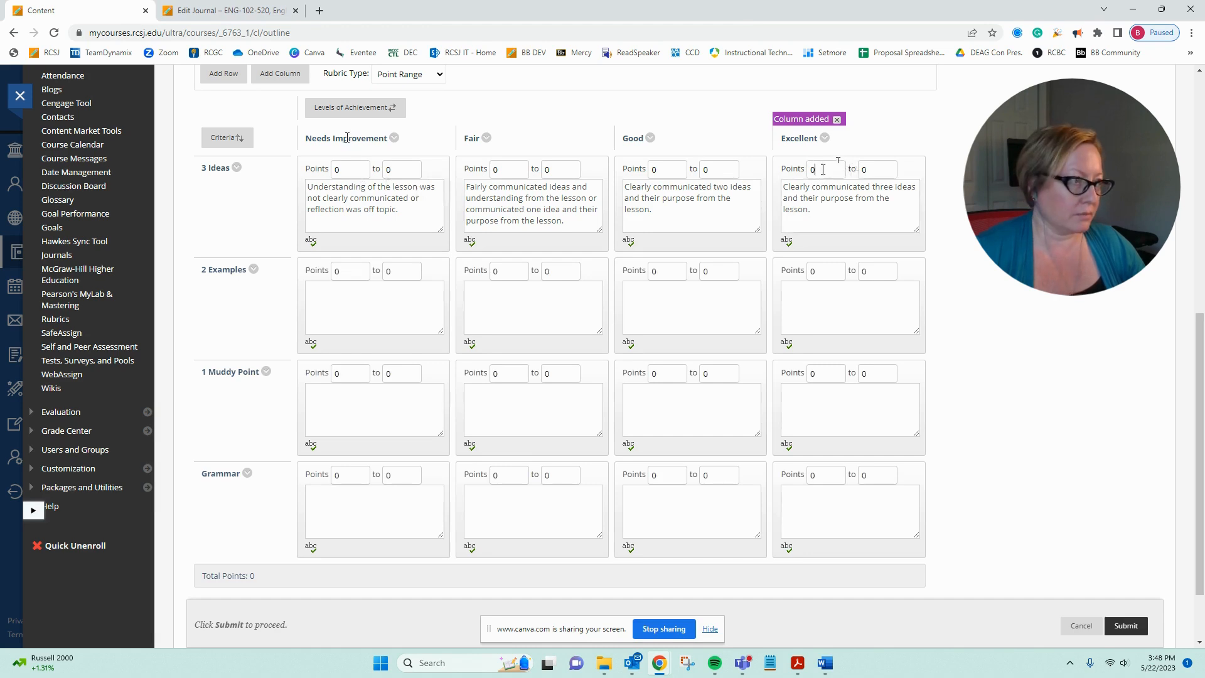
pyautogui.moveTo(823, 169); pyautogui.dragTo(810, 172)
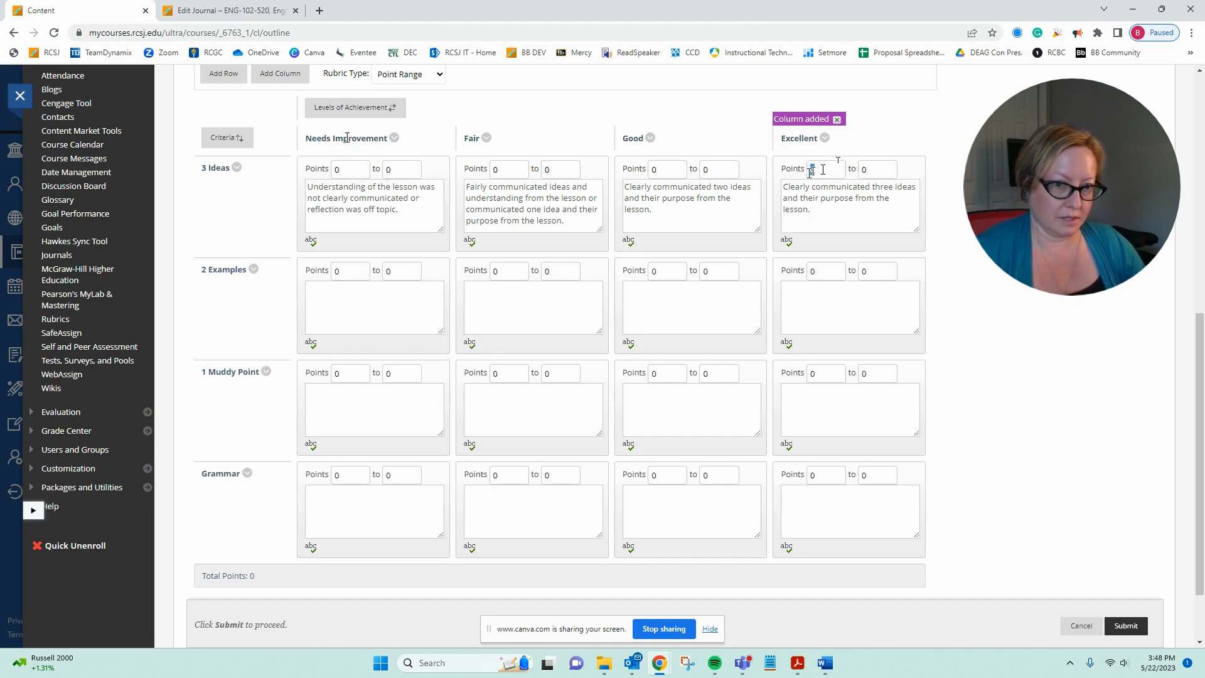
pyautogui.write('4')
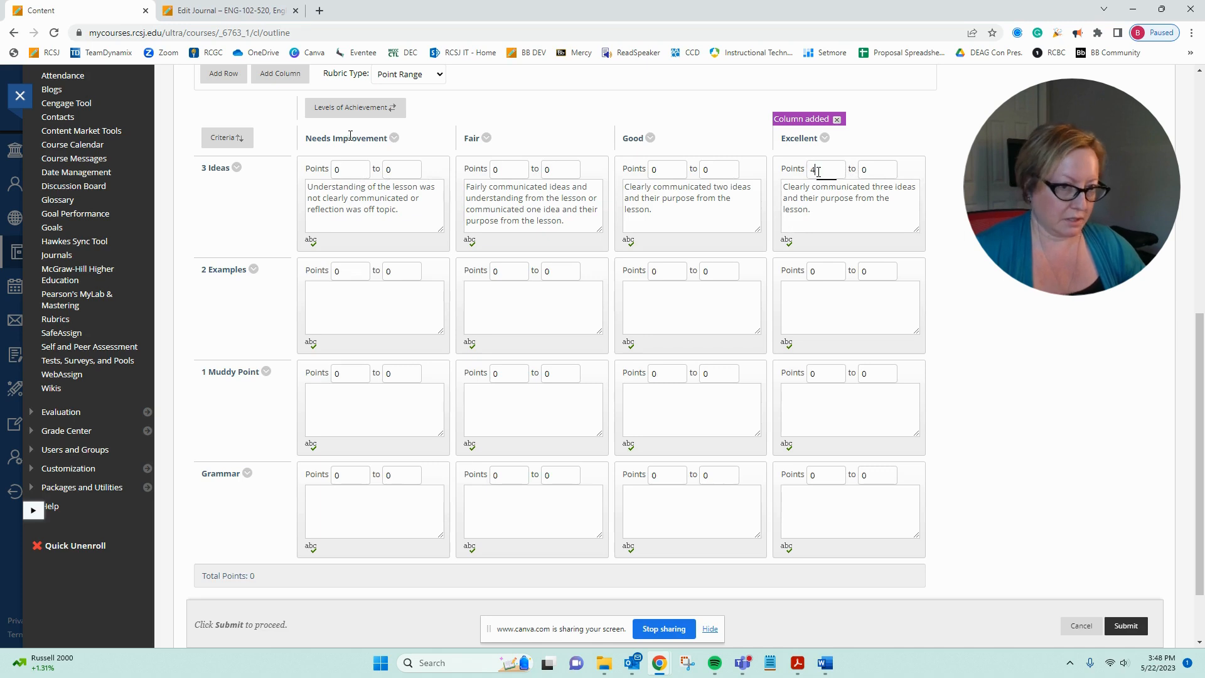
pyautogui.write('0')
pyautogui.moveTo(819, 171); pyautogui.dragTo(808, 174)
pyautogui.write('30')
pyautogui.click(877, 170)
pyautogui.write('4')
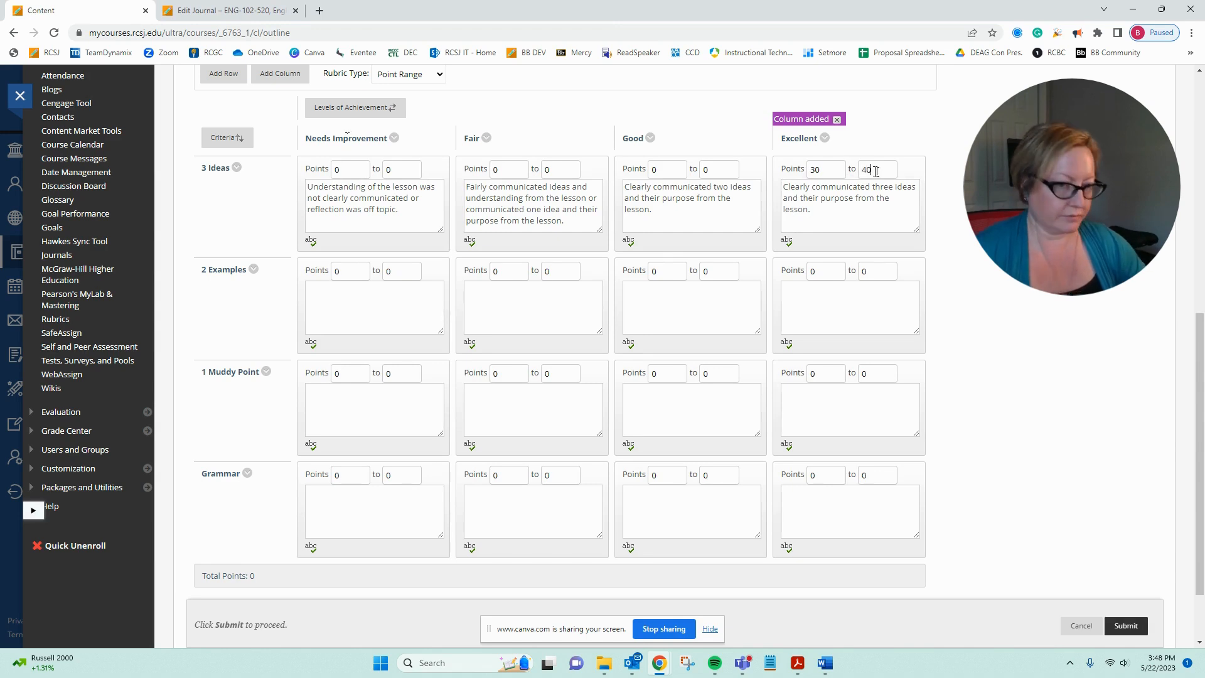
# Set the Good point range of the 3 Ideas criterion to 20 to 29.
pyautogui.click(675, 170)
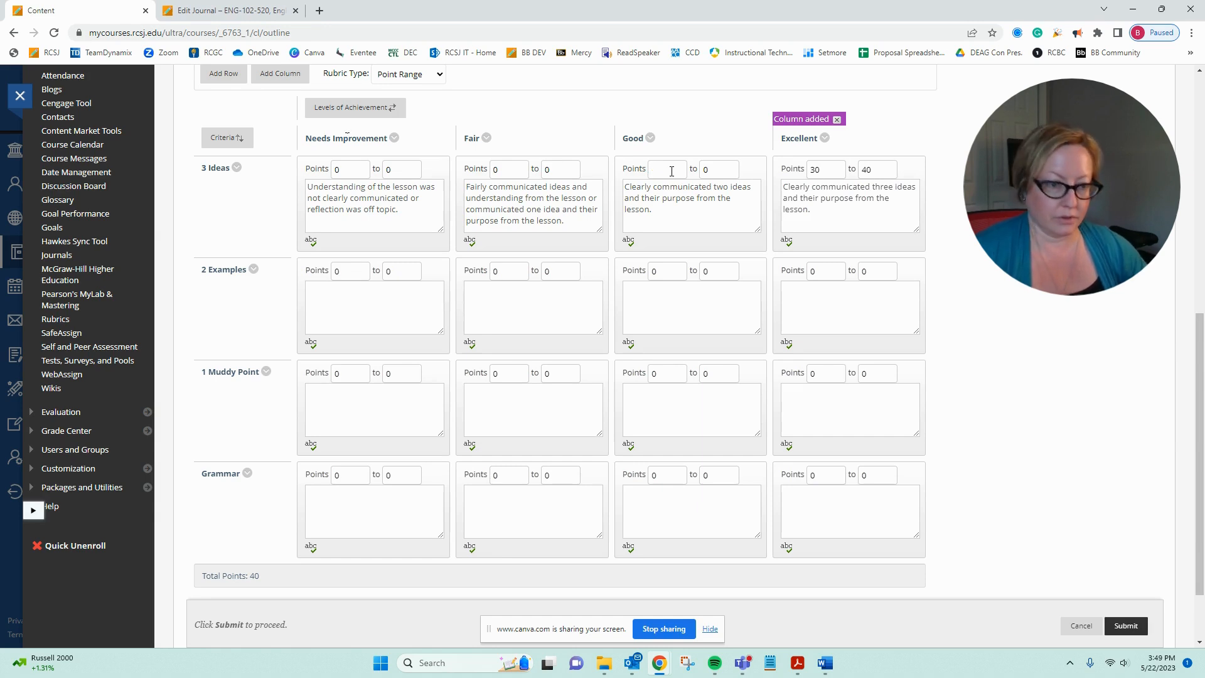
pyautogui.click(733, 168)
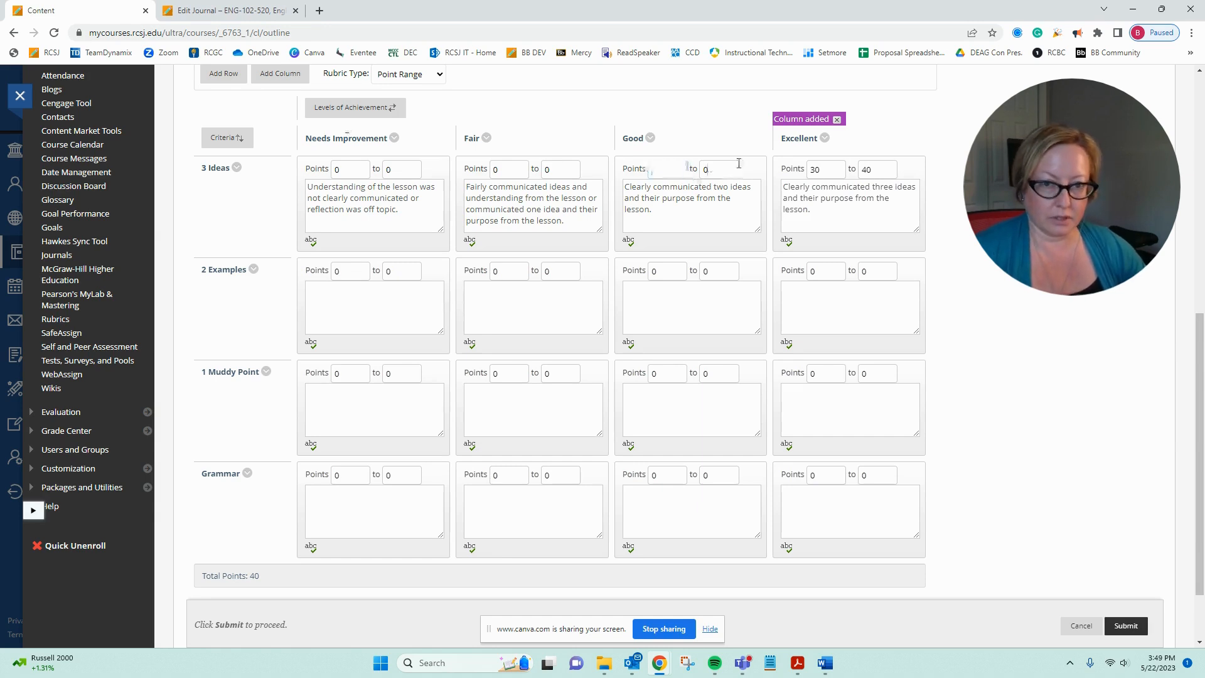
pyautogui.click(664, 169)
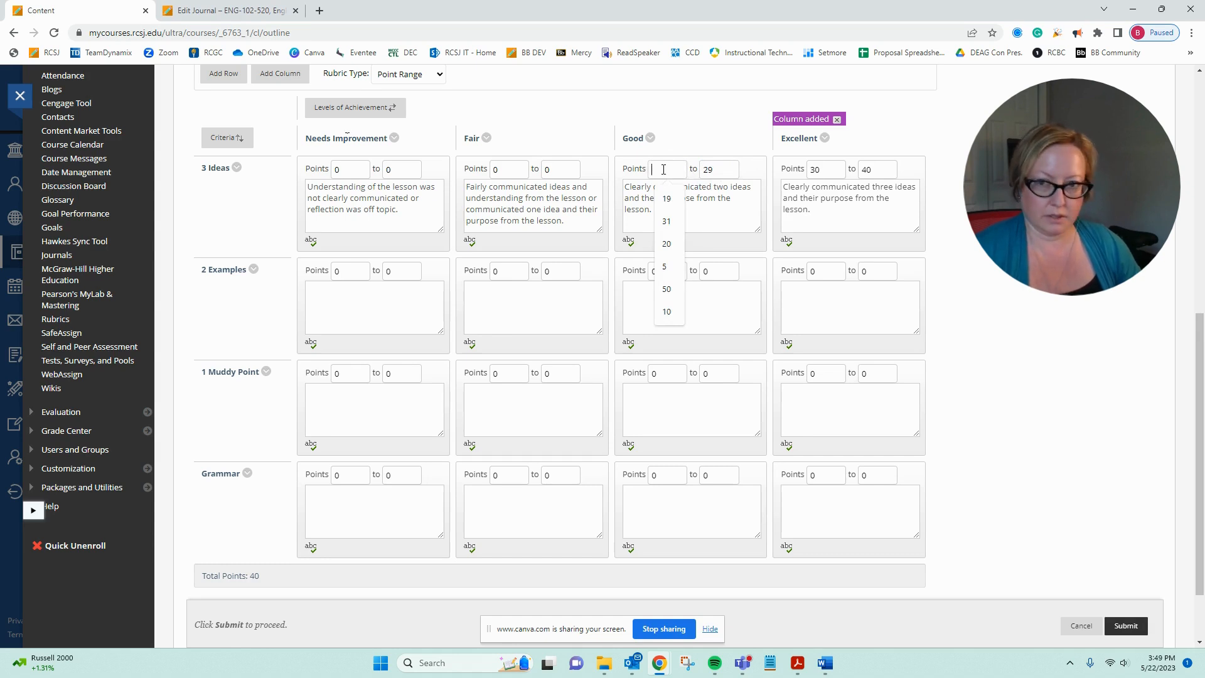
pyautogui.write('10')
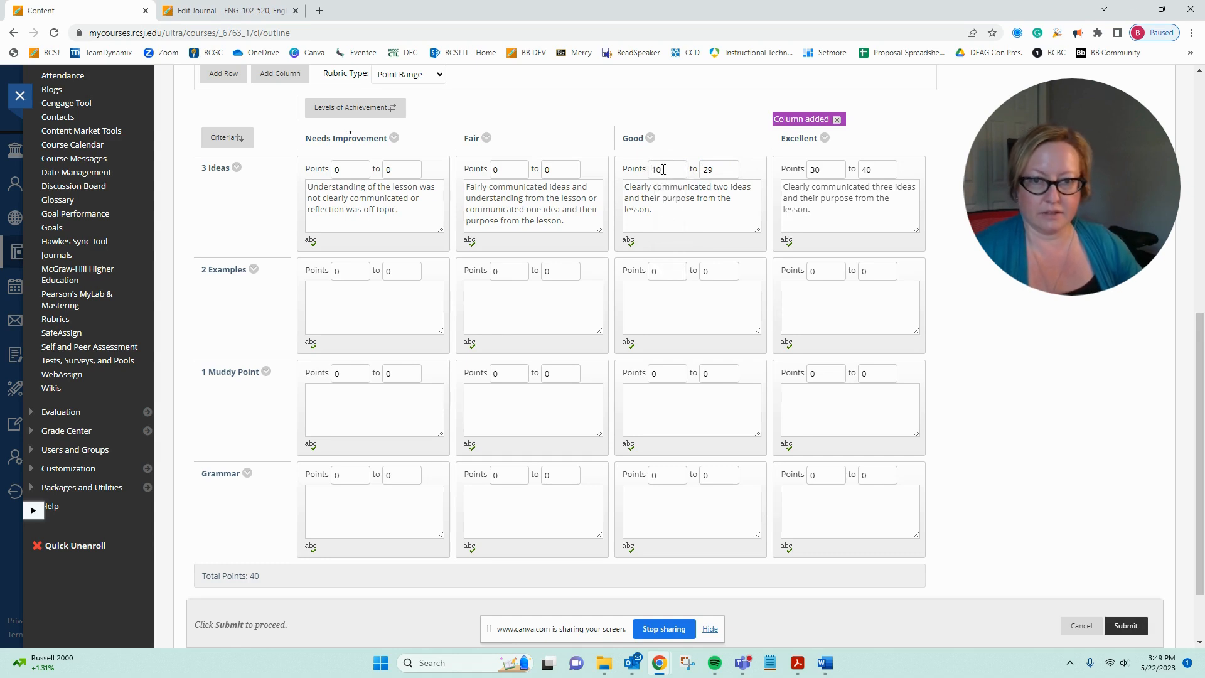
pyautogui.moveTo(664, 170); pyautogui.dragTo(642, 174)
pyautogui.write('20')
# Set the 3 Ideas point range for Fair to 10 to 19 and the upper limit for Needs Improvement to 9.
pyautogui.click(555, 171)
pyautogui.write('19')
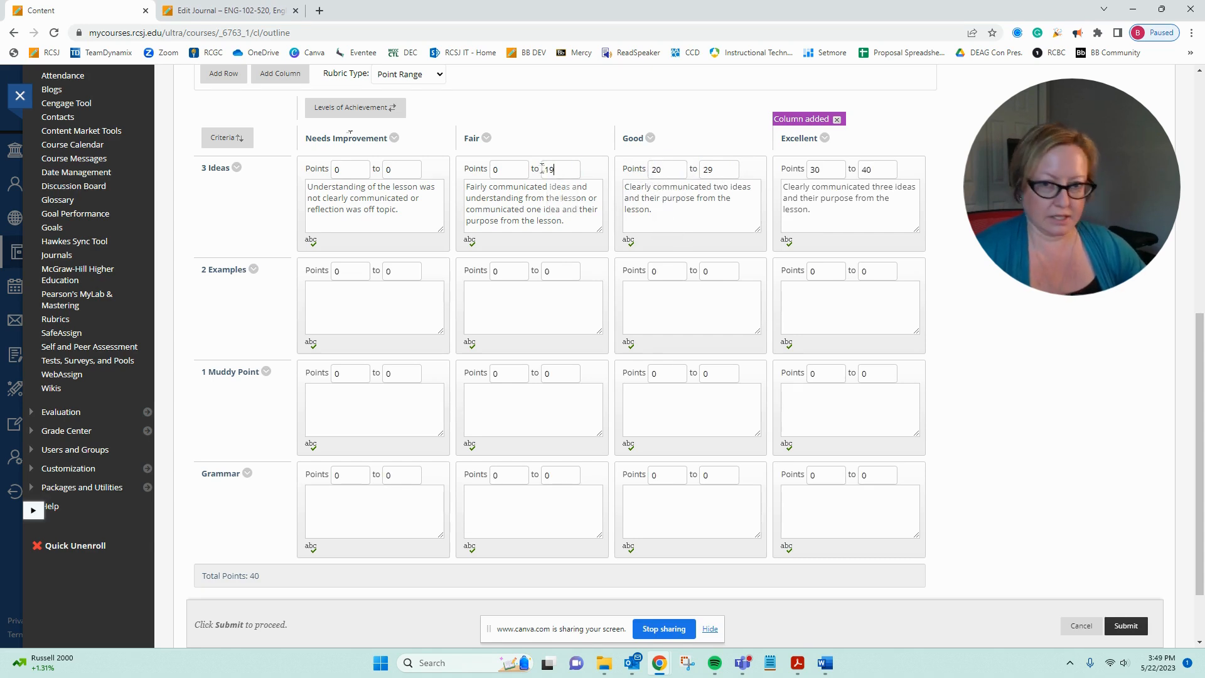
pyautogui.moveTo(499, 169); pyautogui.dragTo(483, 177)
pyautogui.write('10')
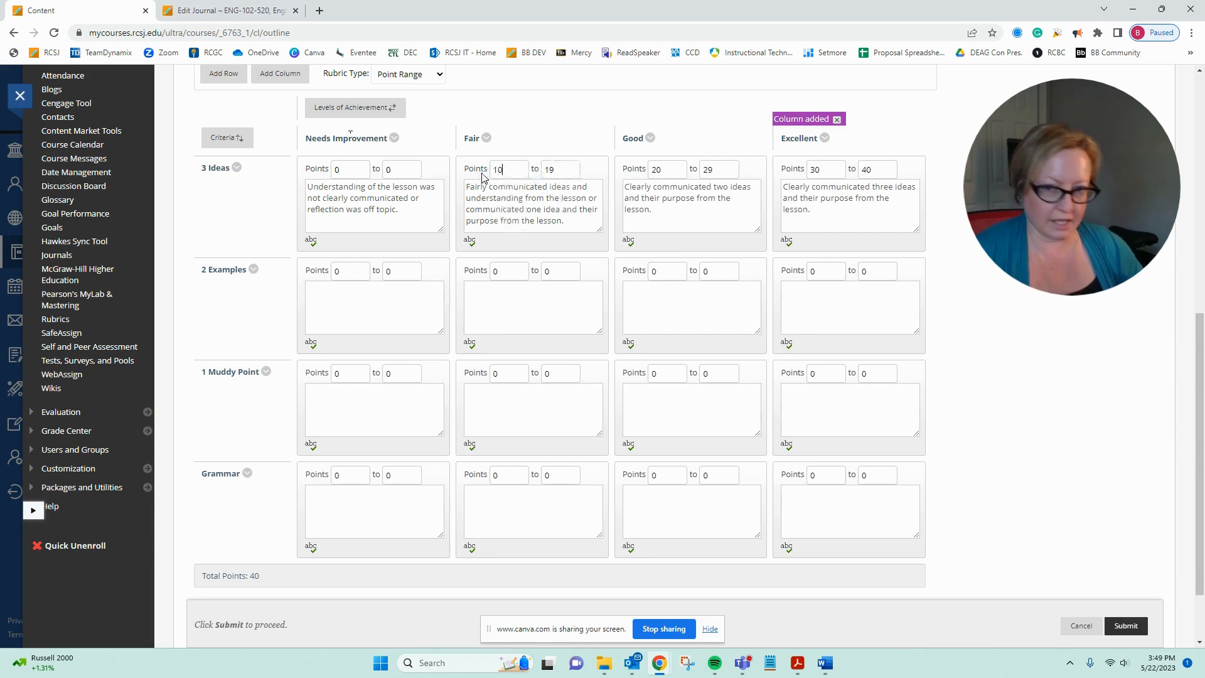
pyautogui.doubleClick(386, 174)
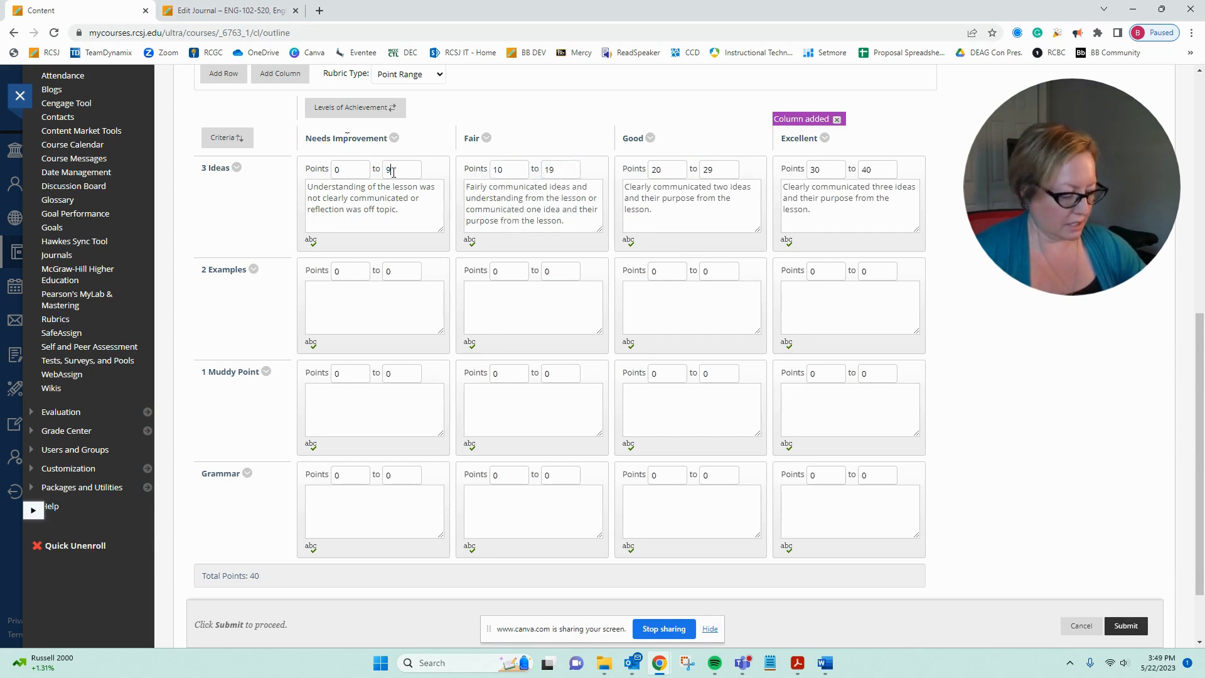
pyautogui.write('9')
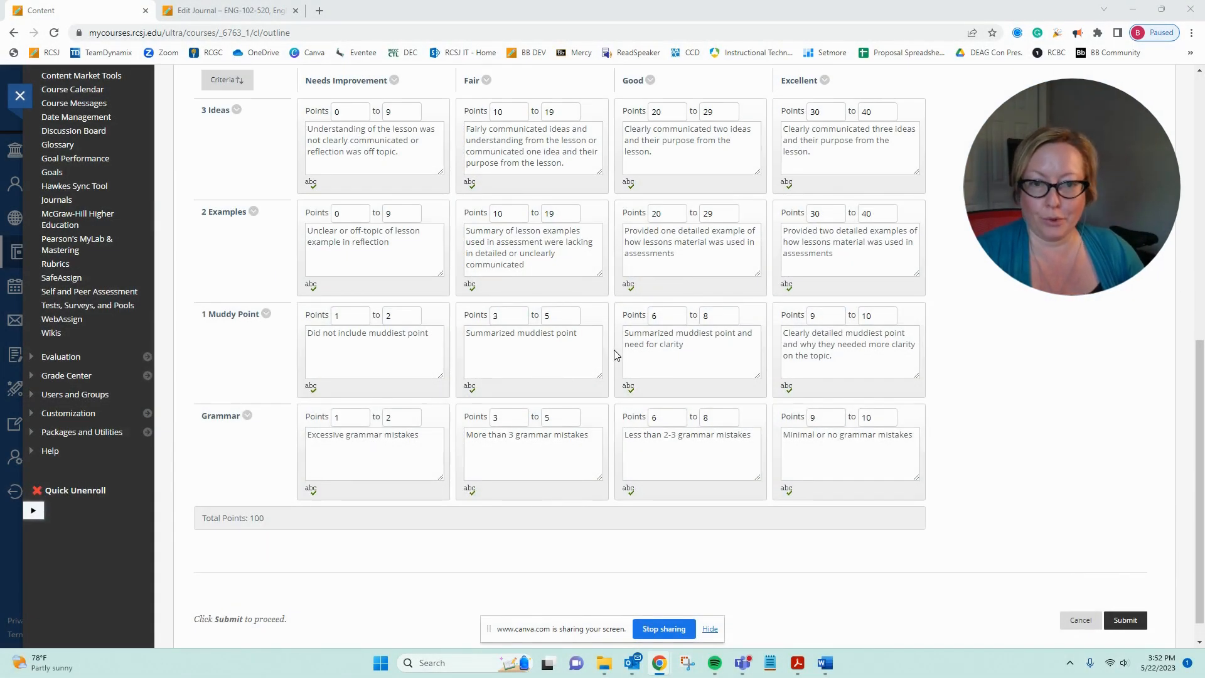
# Check the filled-in criteria rows and submit the 321 Reflection Journal rubric.
pyautogui.scroll(1, 432, 251)
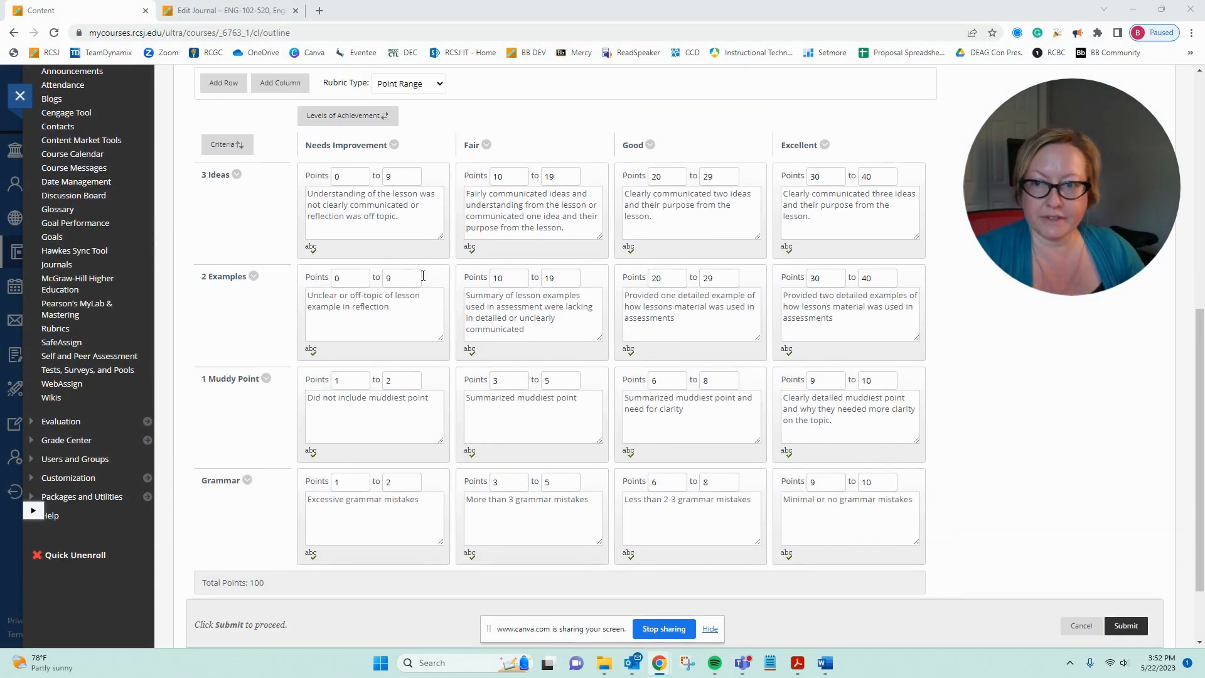
pyautogui.scroll(-2, 502, 333)
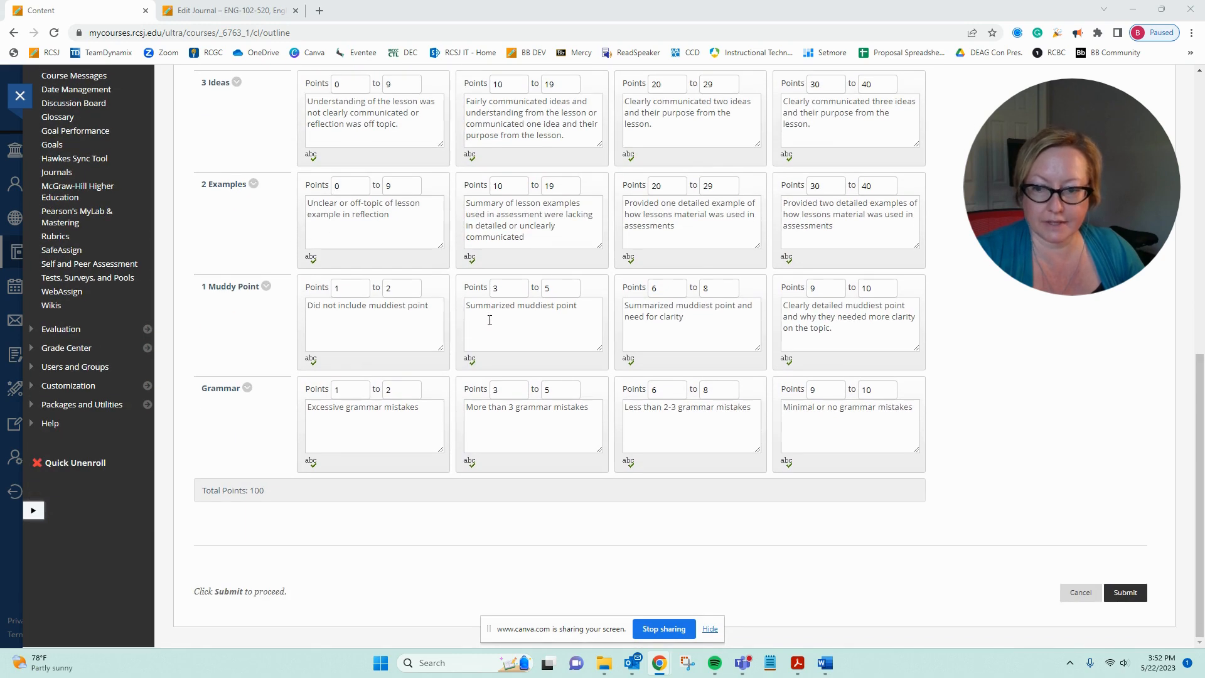
pyautogui.click(1125, 593)
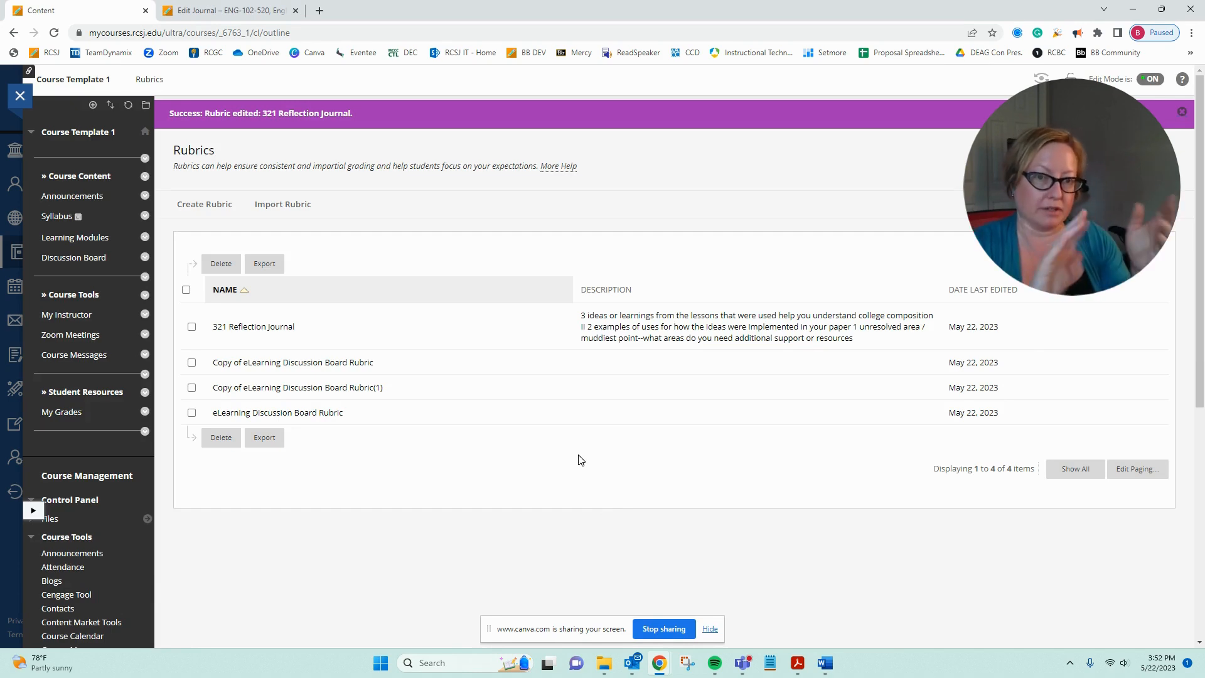
# Open the 321 Reflection Journal rubric for viewing, look through its criteria and point ranges, and close it.
pyautogui.moveTo(321, 329)
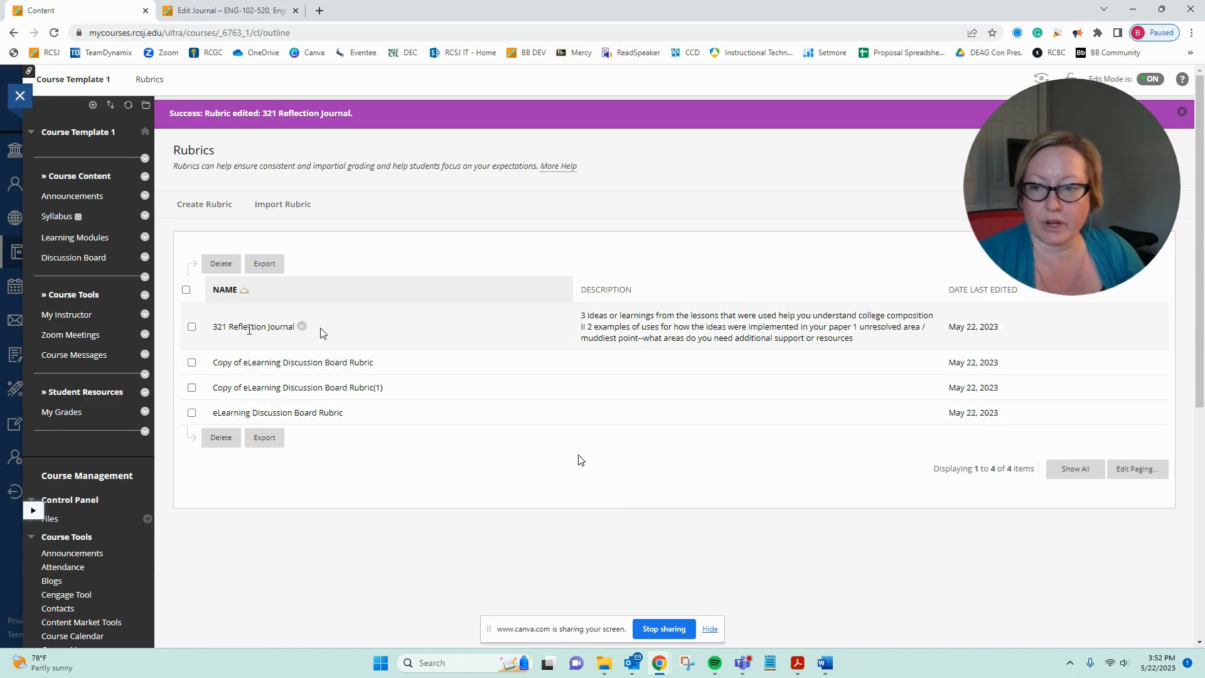
pyautogui.click(303, 327)
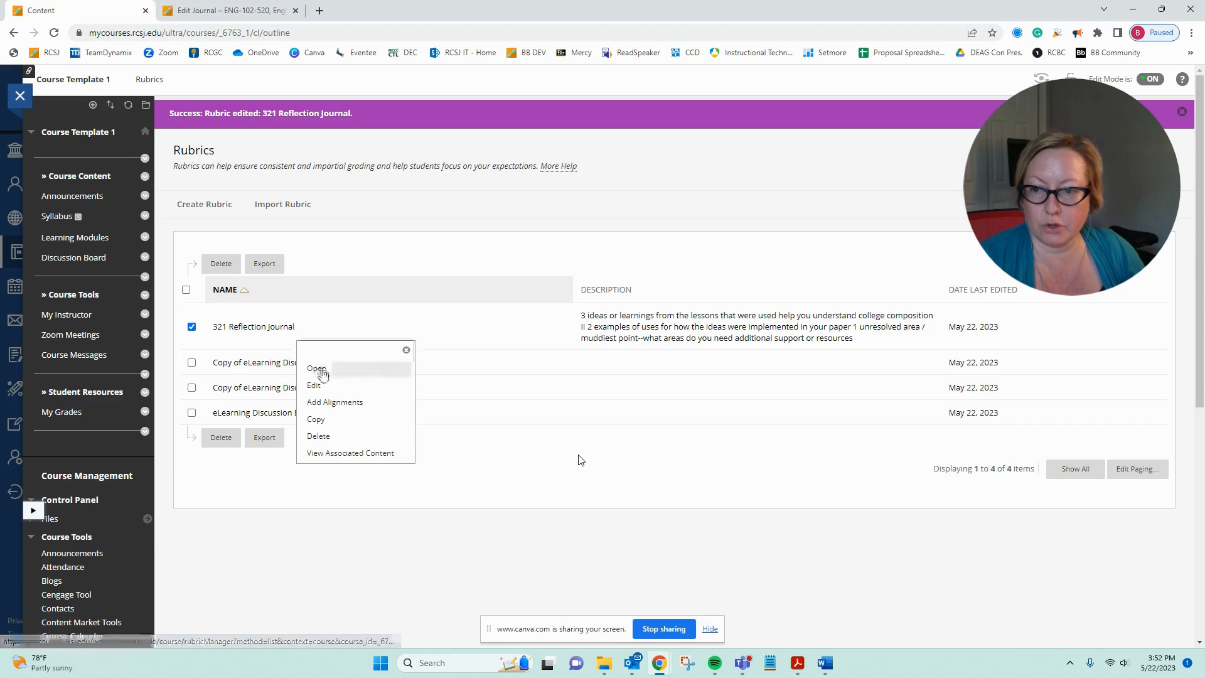
pyautogui.click(315, 369)
pyautogui.moveTo(879, 27); pyautogui.dragTo(640, 74)
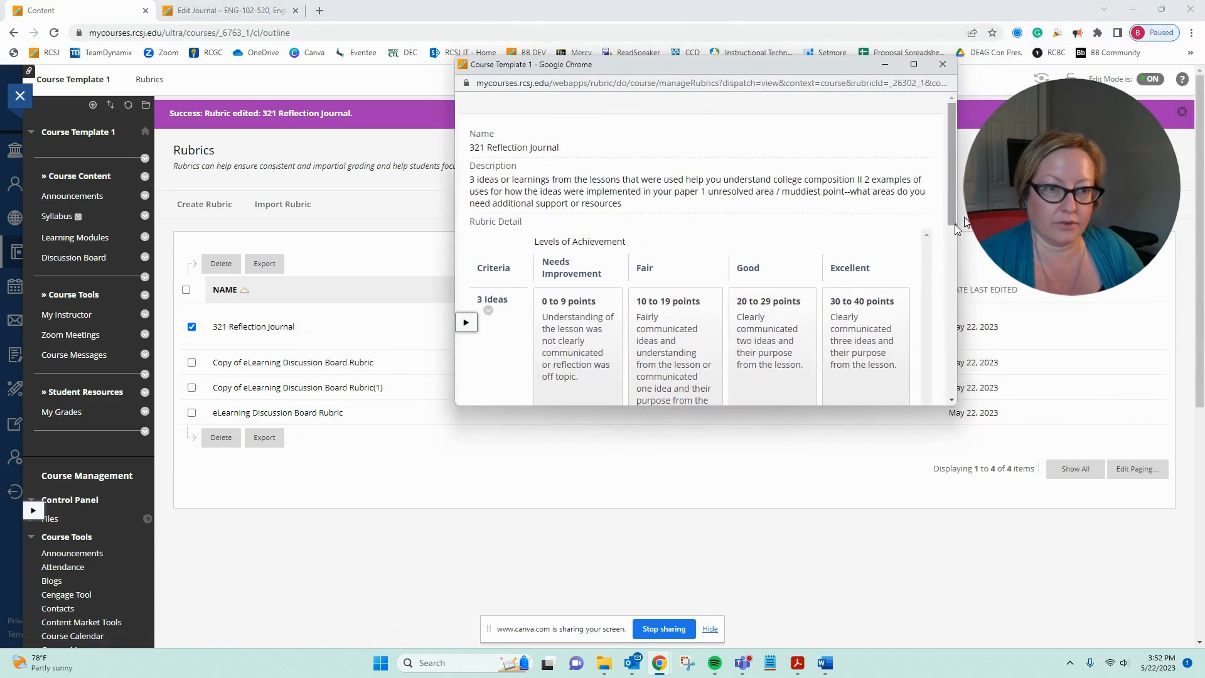
pyautogui.scroll(-5, 859, 285)
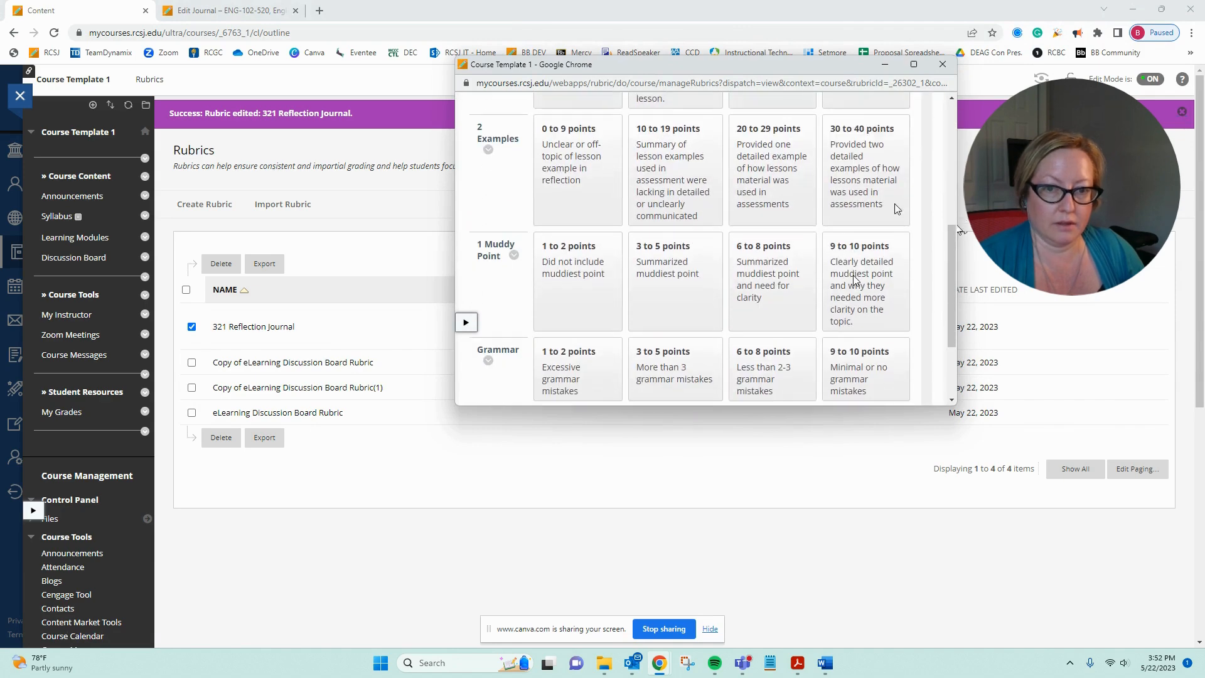
pyautogui.click(943, 64)
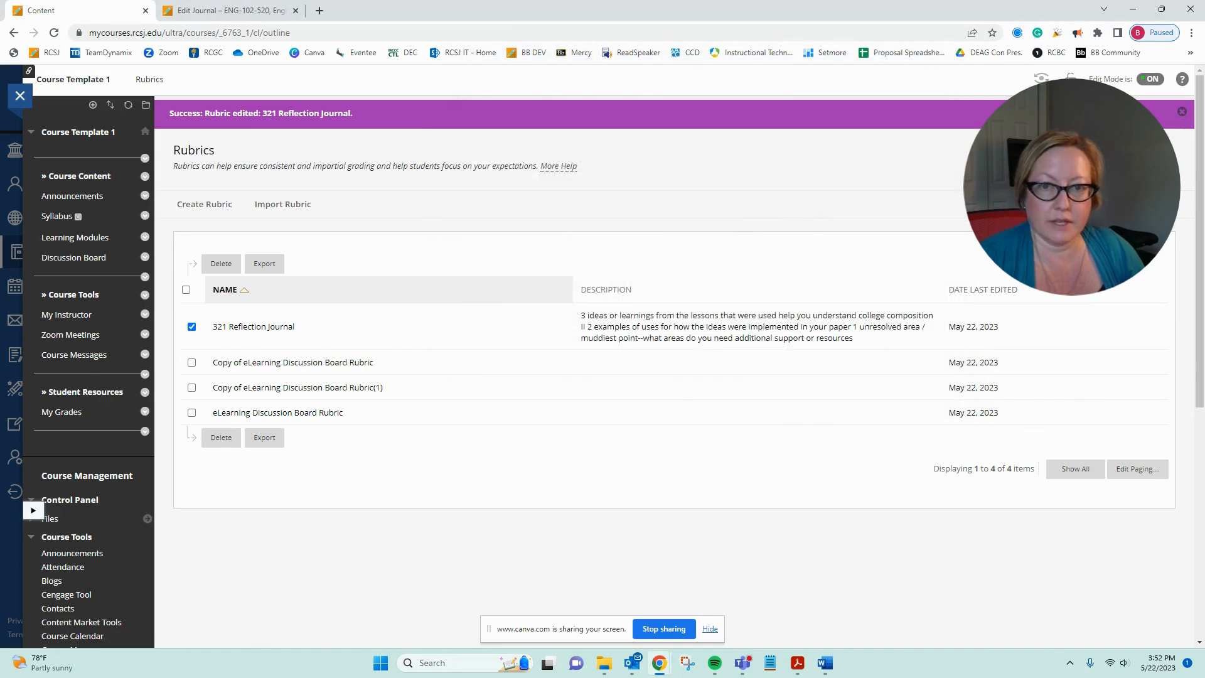
pyautogui.click(380, 335)
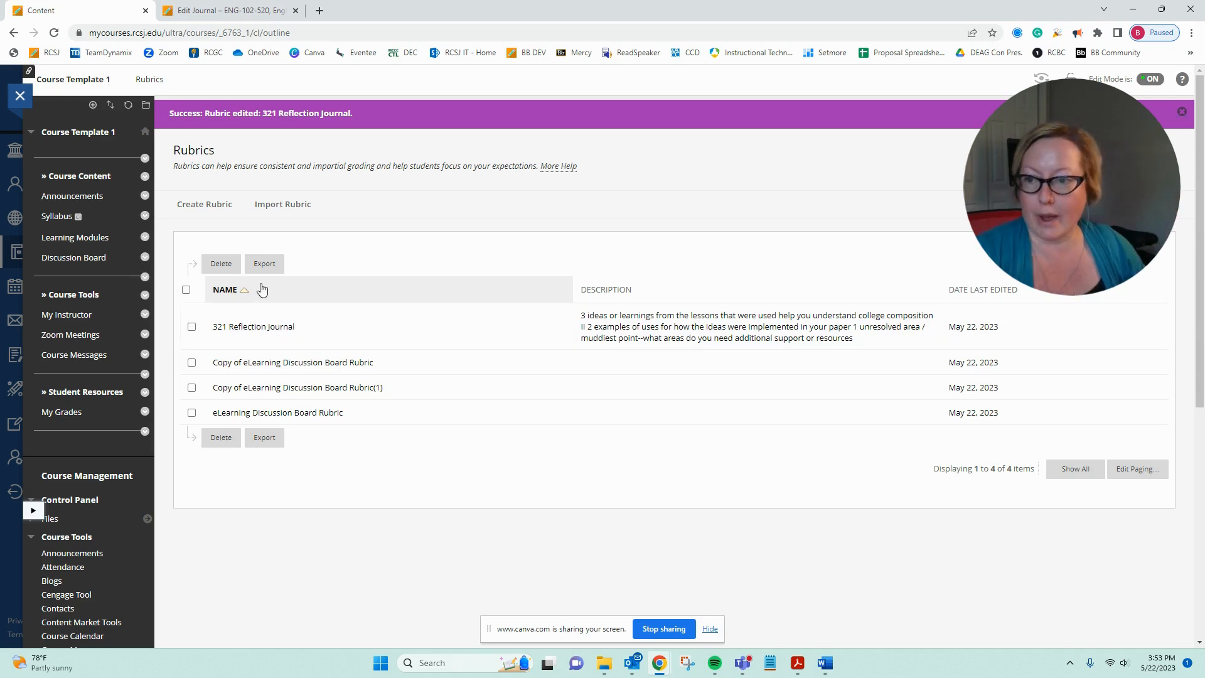
# Start a new journal in Module 4 of the Learning Modules and name it "321 Reflection Journal #1".
pyautogui.click(86, 244)
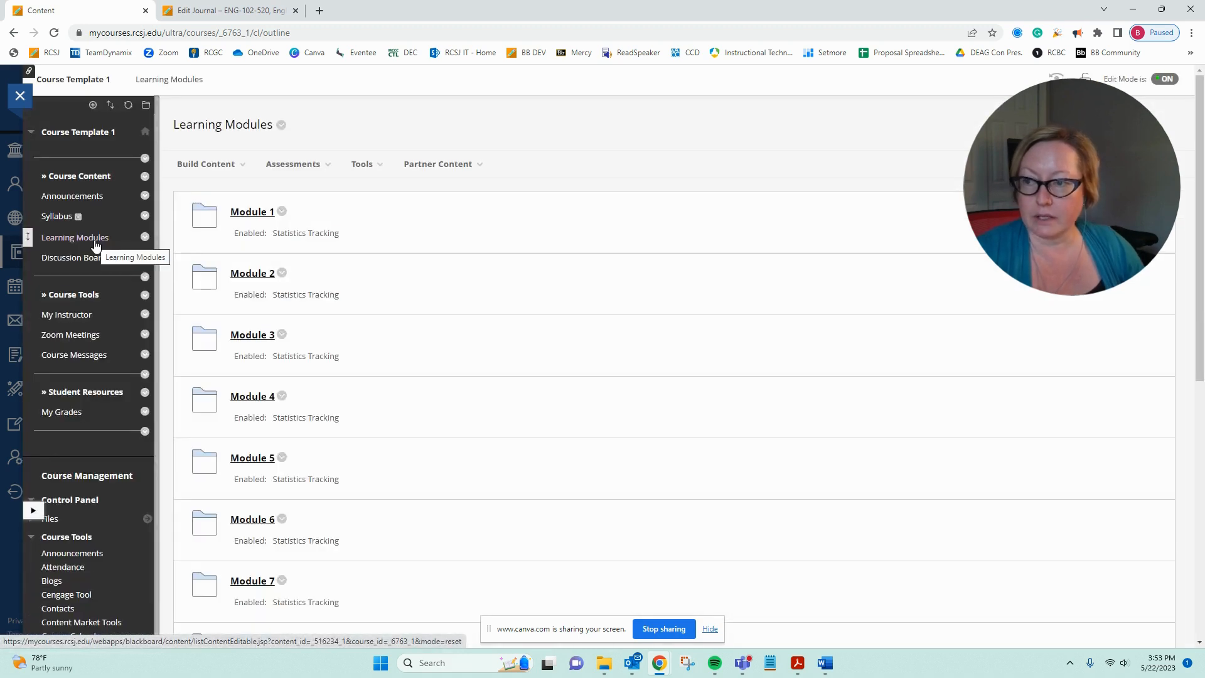
pyautogui.click(250, 397)
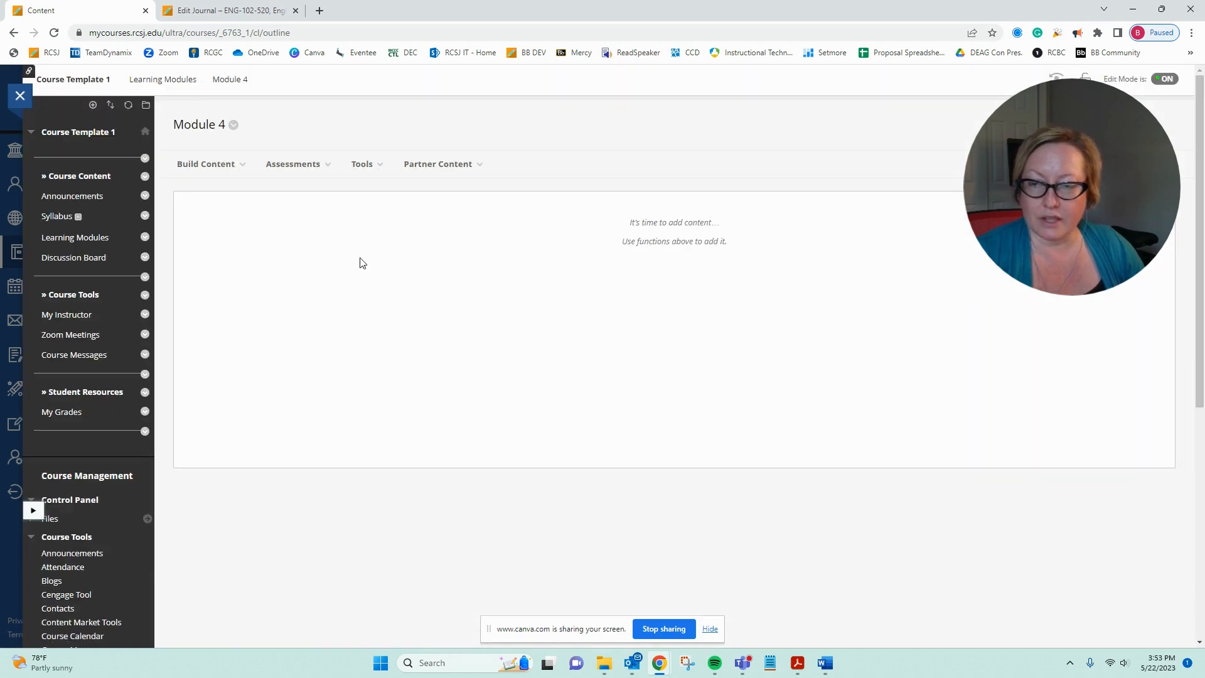
pyautogui.click(365, 169)
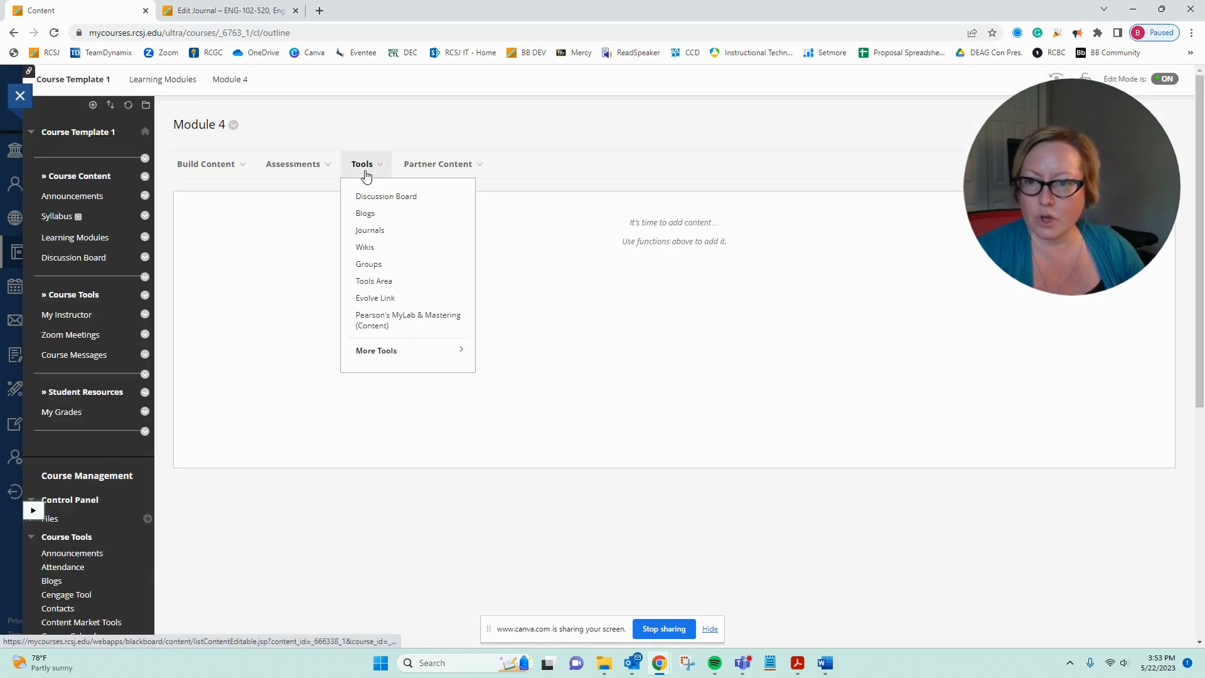
pyautogui.click(370, 230)
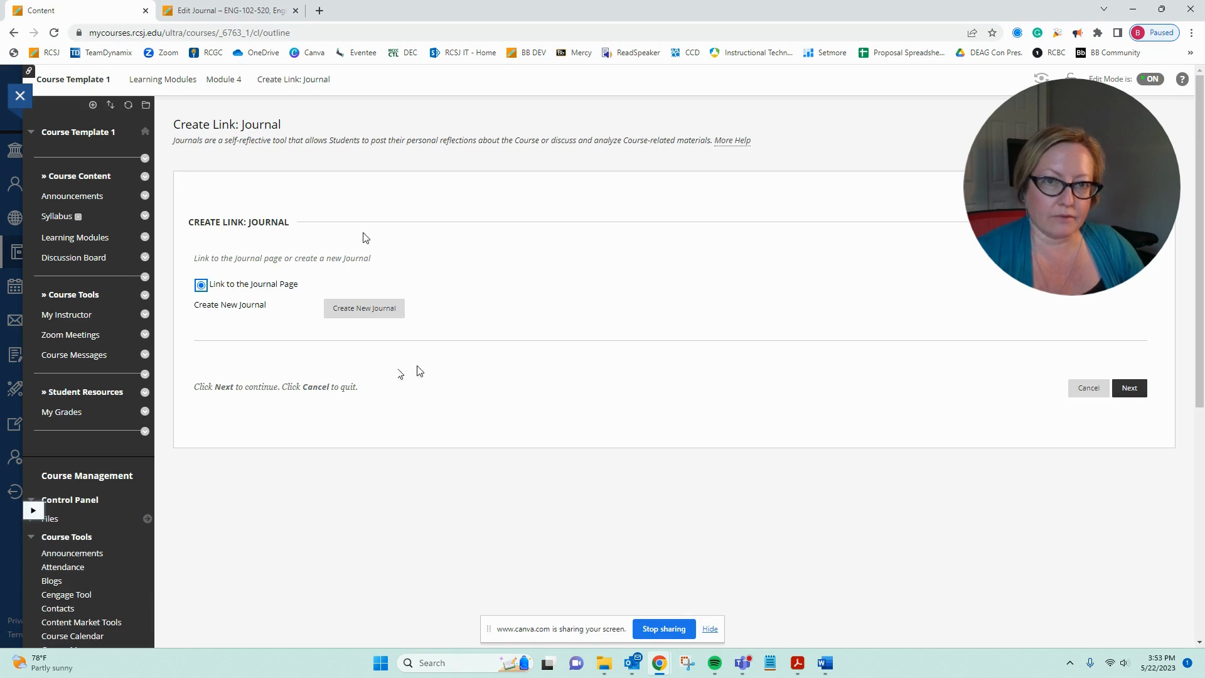
pyautogui.click(364, 309)
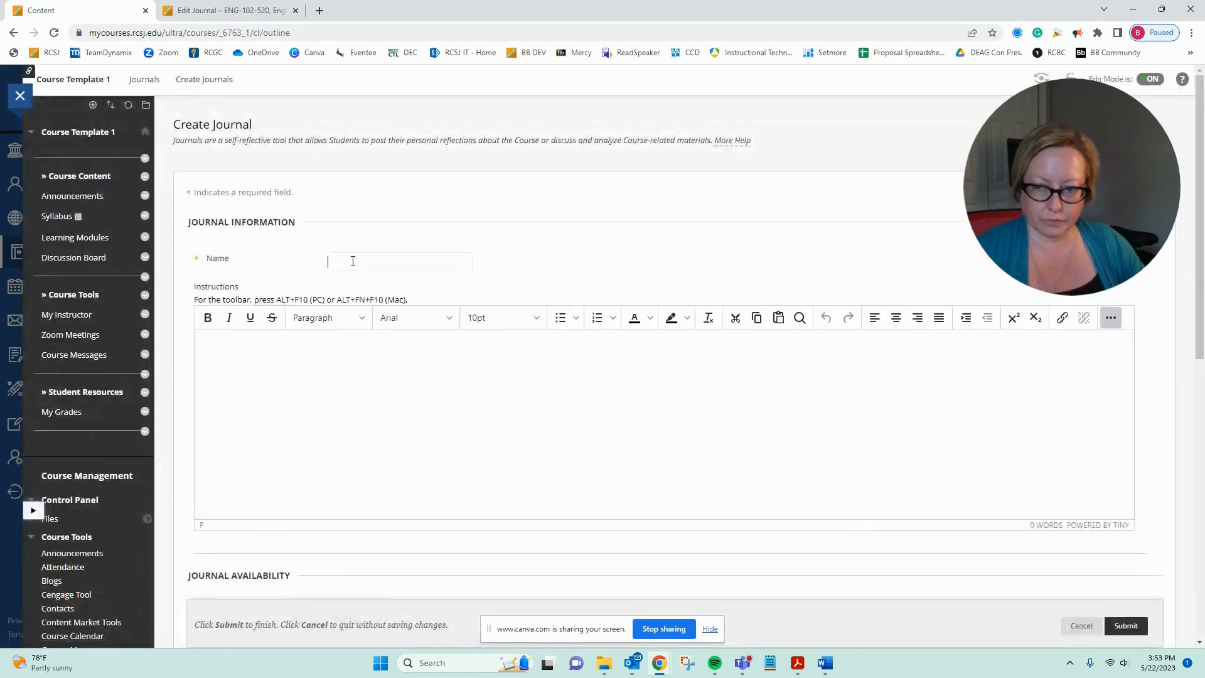
pyautogui.click(352, 262)
pyautogui.write('321 Reflection Journal #1')
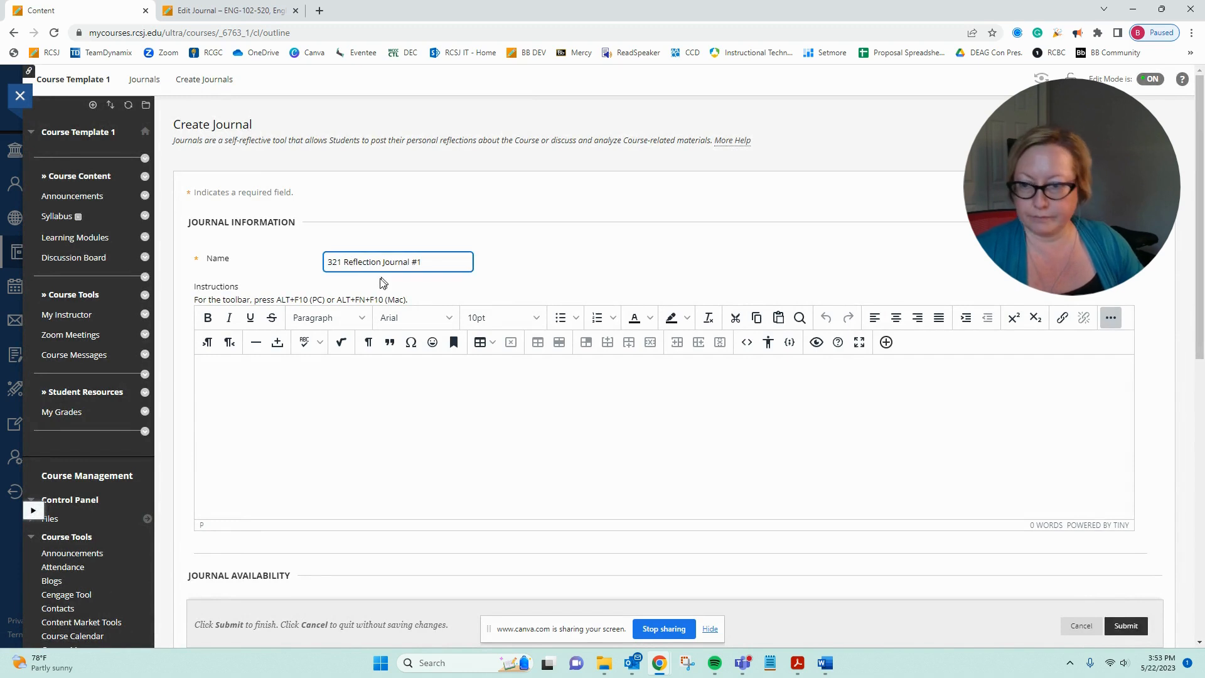
# Enter "Complete the following" as the journal instructions and paste the 3-2-1 reflection prompts copied from the Word document below it, removing their formatting.
pyautogui.click(300, 416)
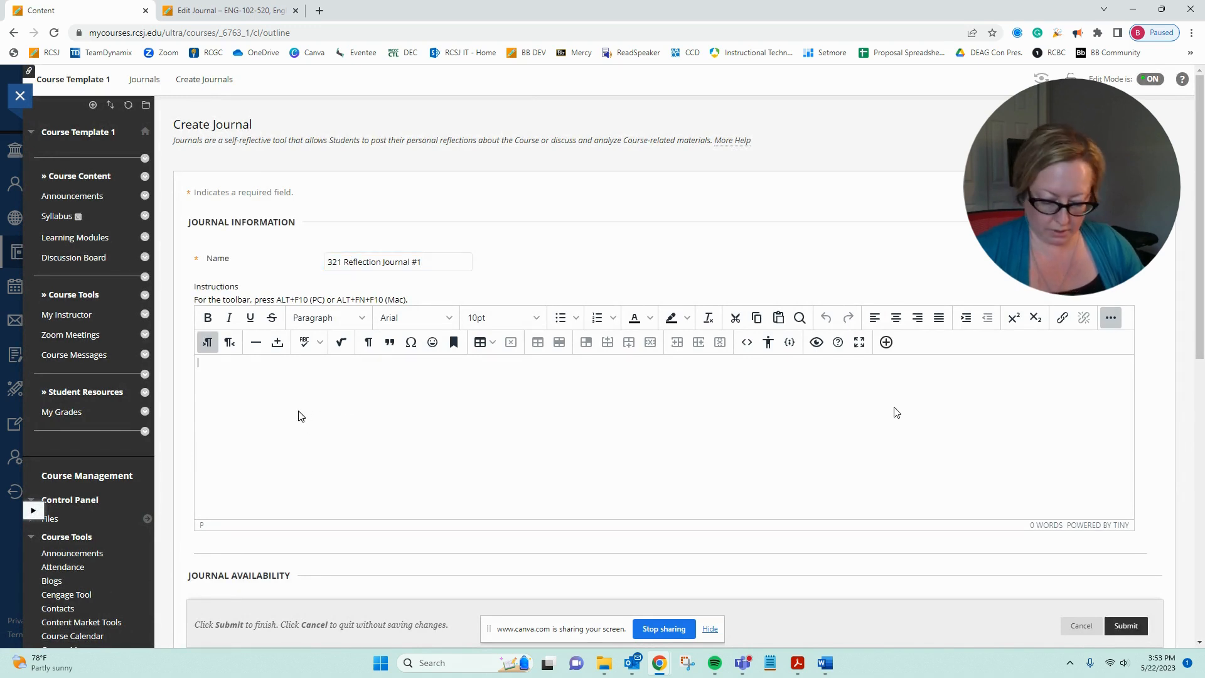
pyautogui.hotkey('alt', 'Tab')
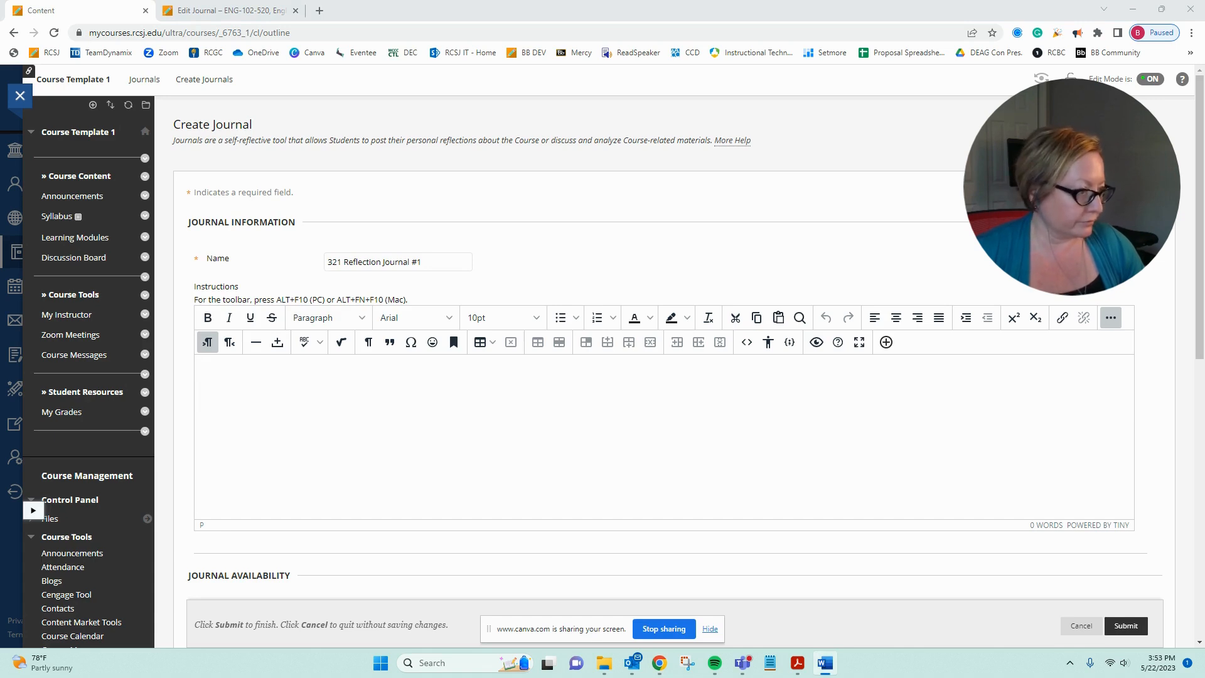
pyautogui.click(676, 442)
pyautogui.write('Complete the following')
pyautogui.hotkey('ctrl', 'v')
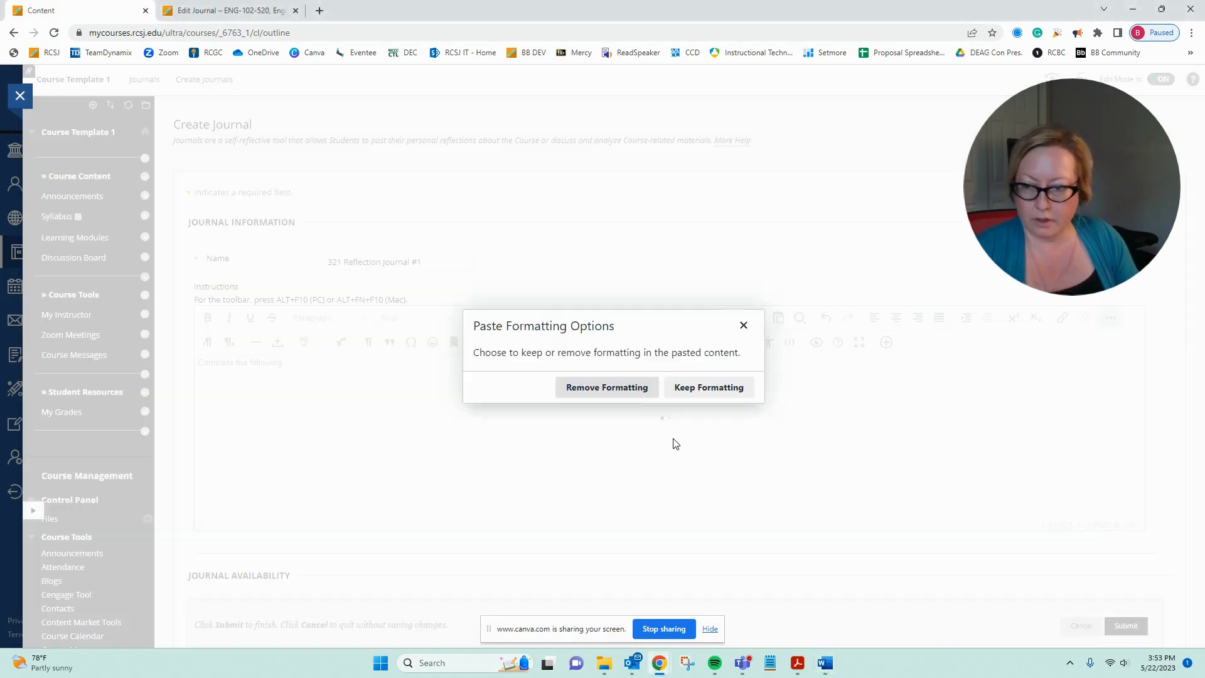
pyautogui.click(630, 394)
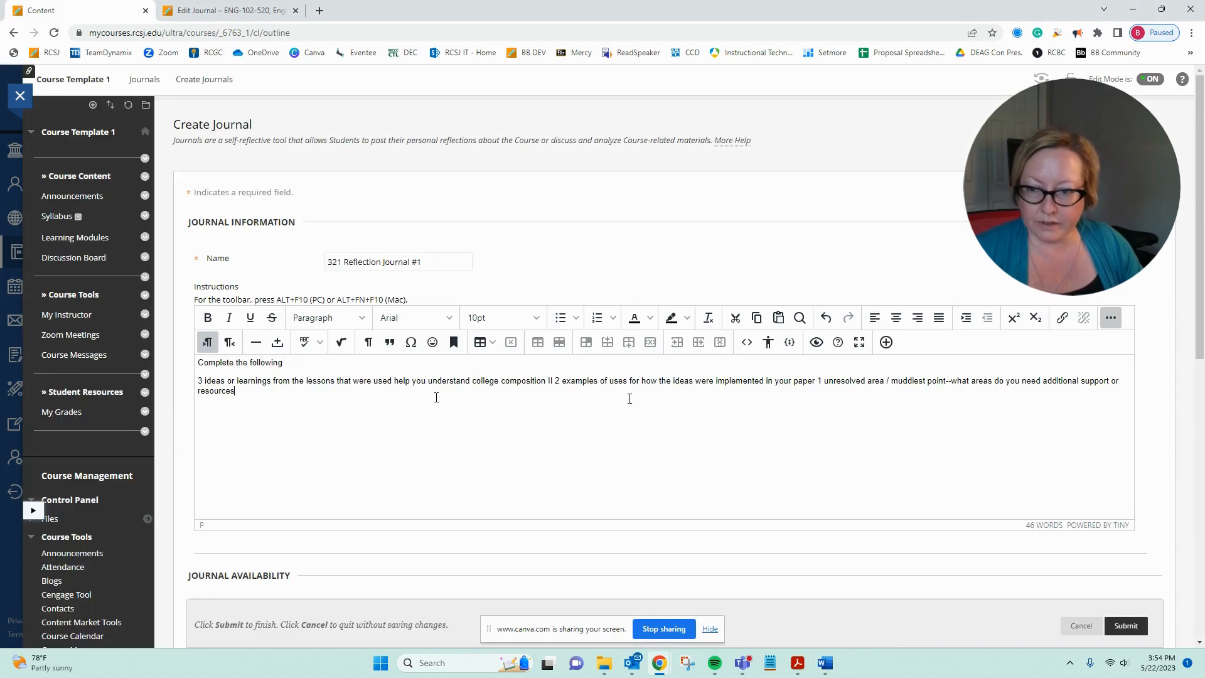
# Break the pasted prompts into three lines after "composition II" and "paper 1" and format them as a bulleted list.
pyautogui.click(554, 381)
pyautogui.press('Return')
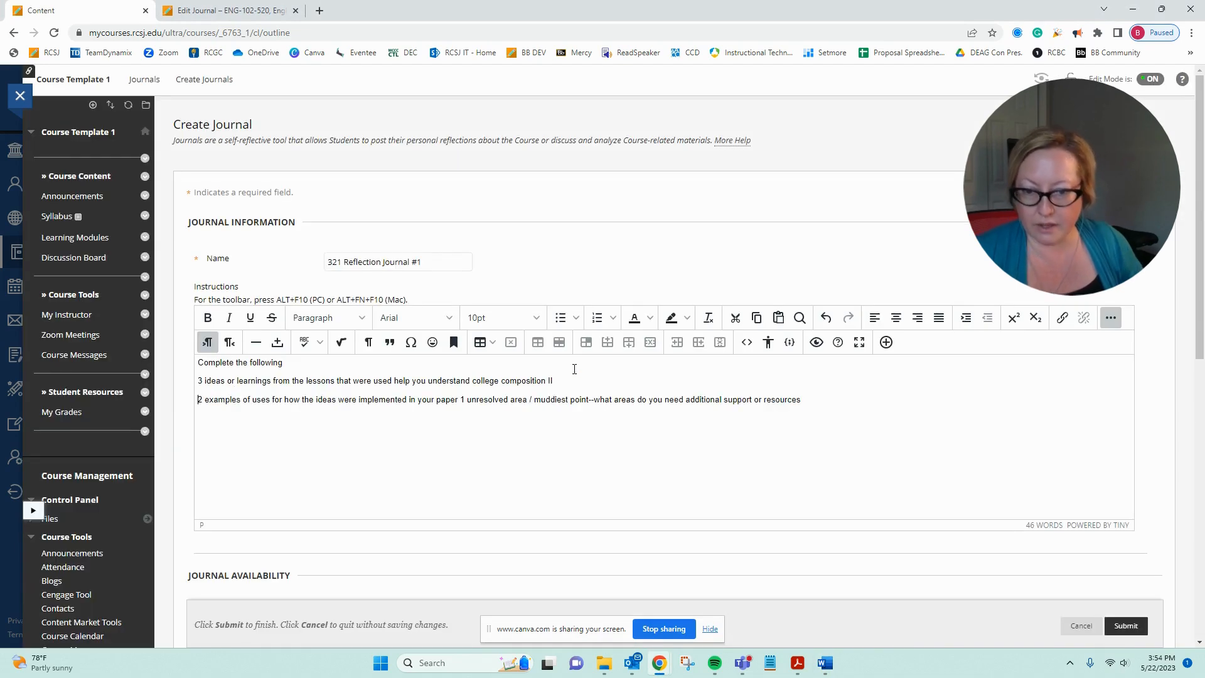
pyautogui.click(465, 399)
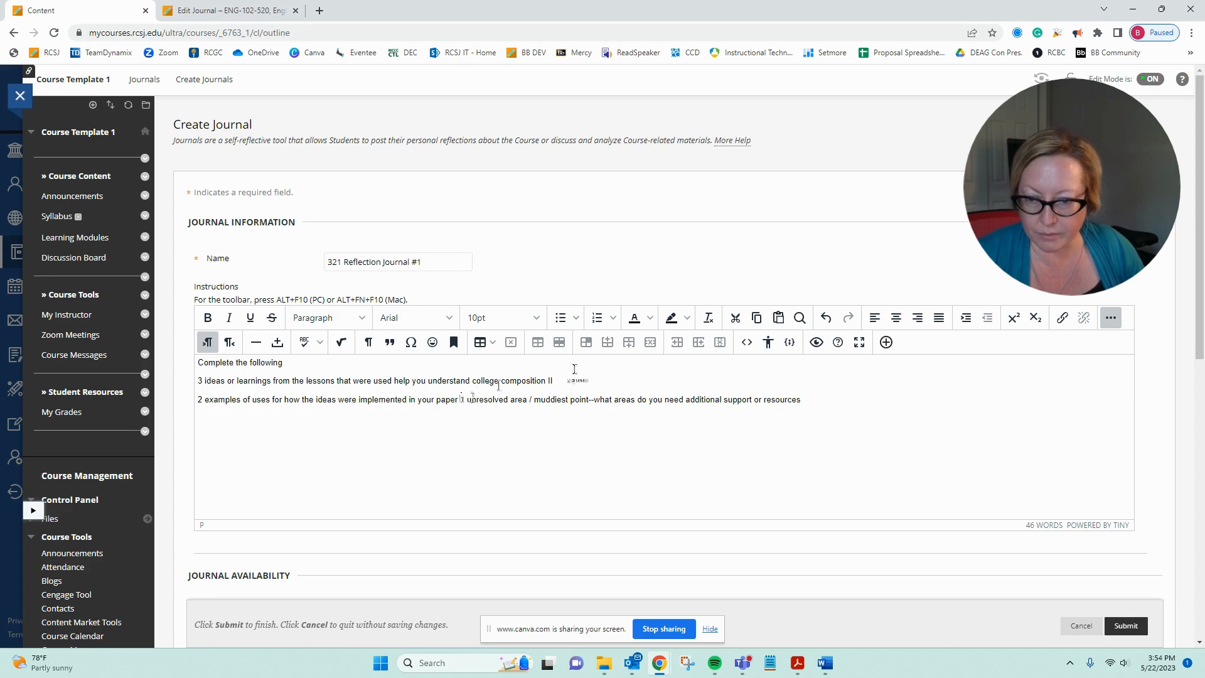
pyautogui.press('Return')
pyautogui.moveTo(532, 418); pyautogui.dragTo(196, 379)
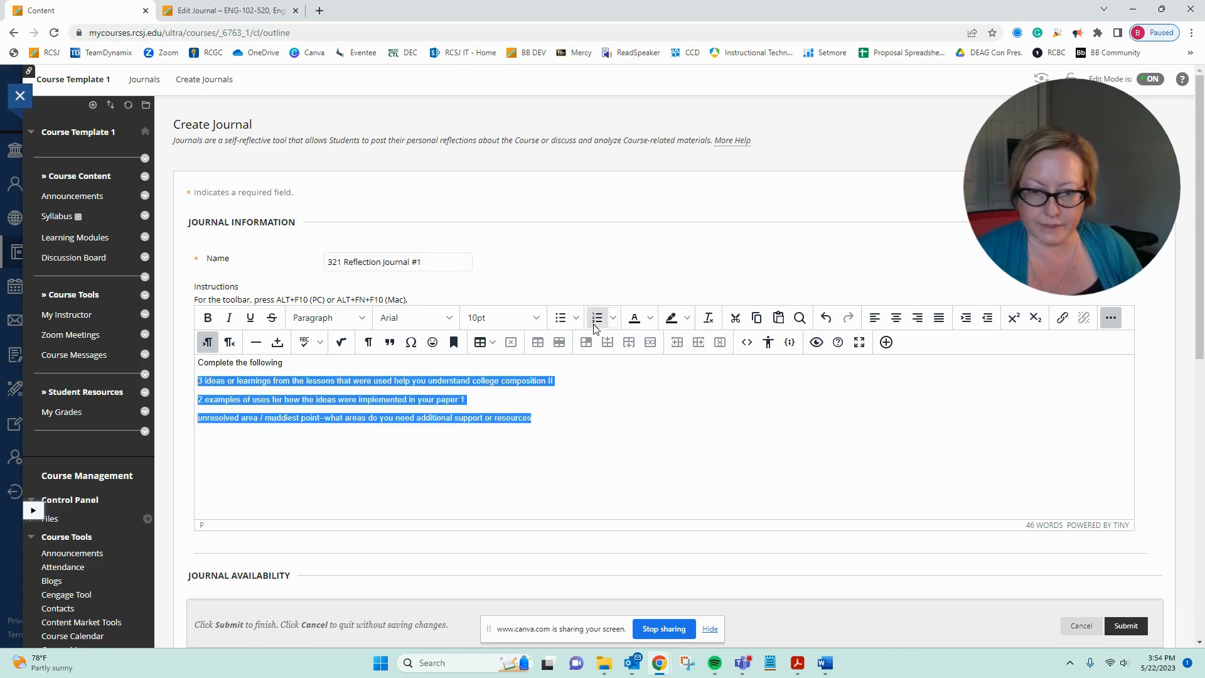
pyautogui.click(560, 317)
# Set the journal's entries to weekly indexing and make it graded with 100 points possible.
pyautogui.scroll(-6, 395, 342)
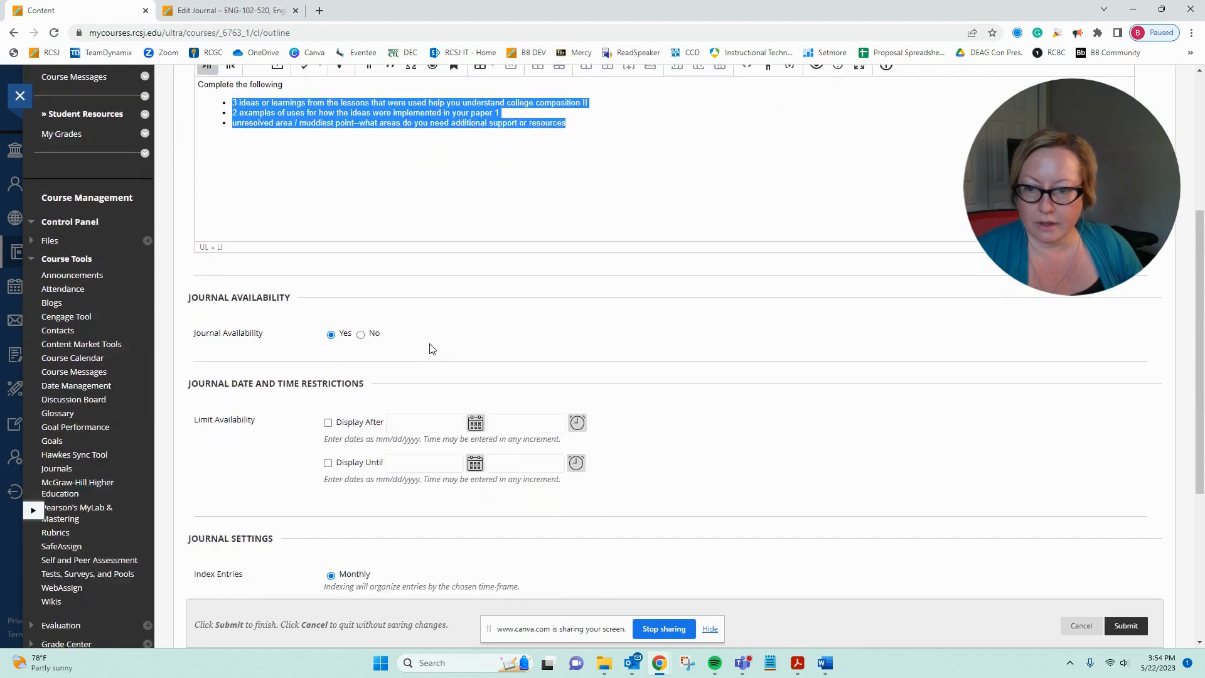
pyautogui.scroll(-1, 269, 242)
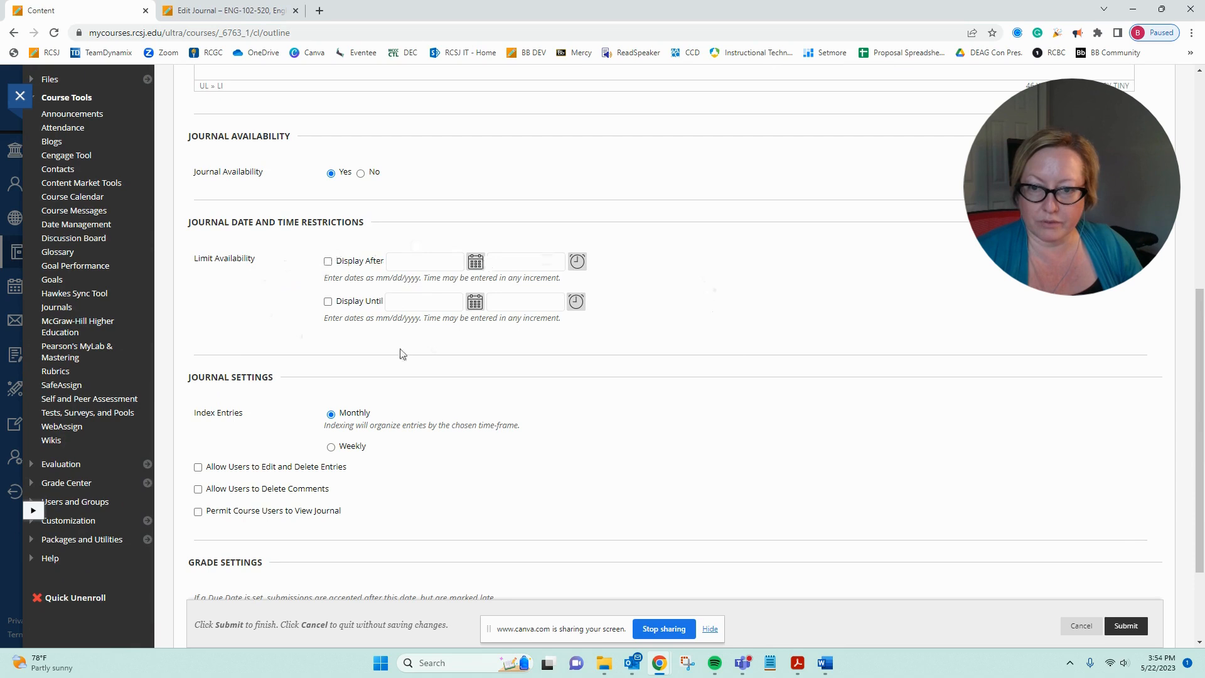
pyautogui.scroll(-1, 402, 353)
pyautogui.click(331, 384)
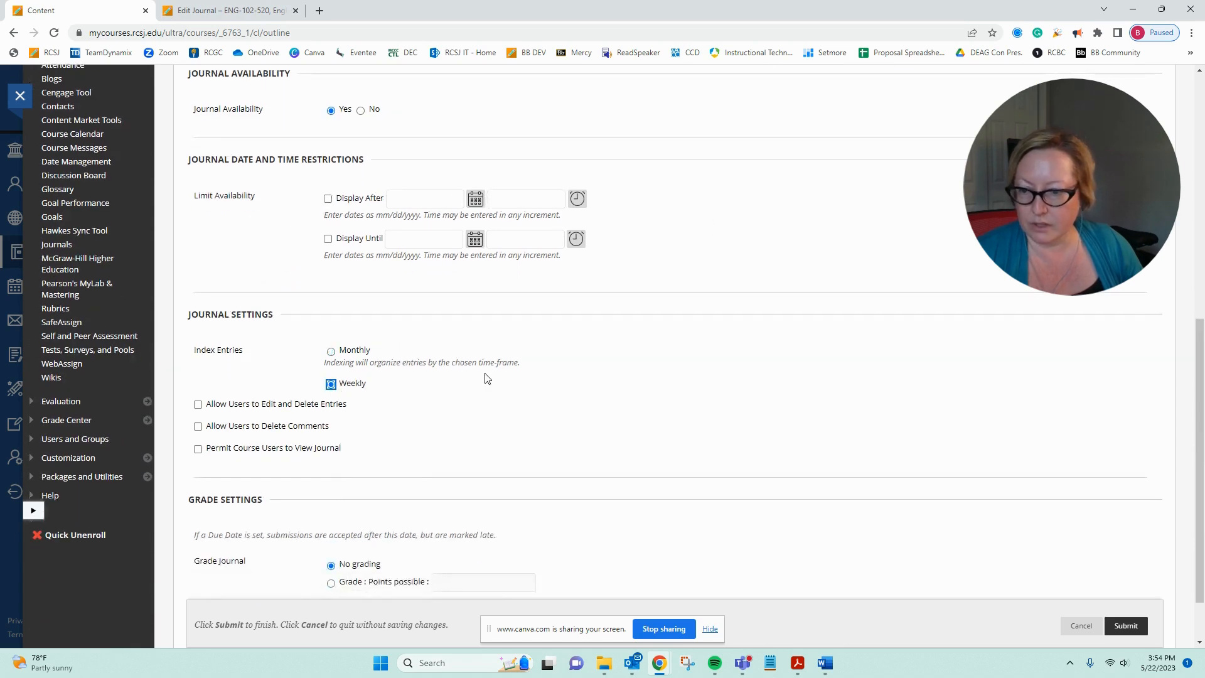
pyautogui.scroll(-1, 487, 378)
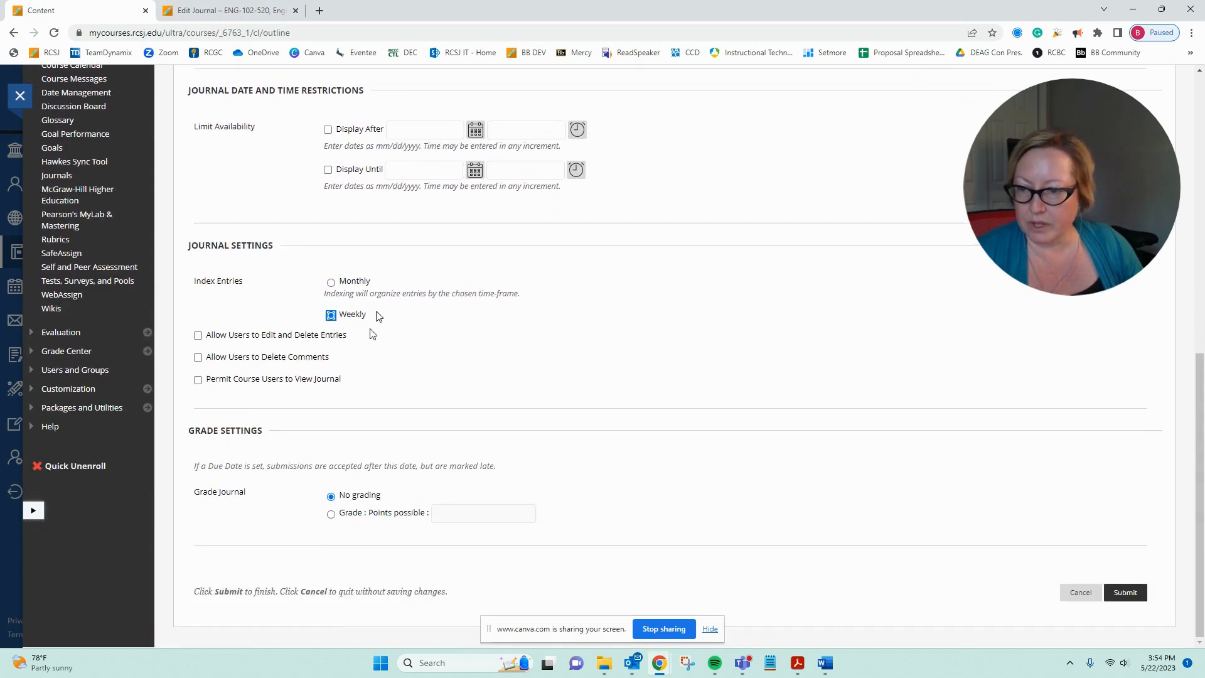
pyautogui.click(340, 513)
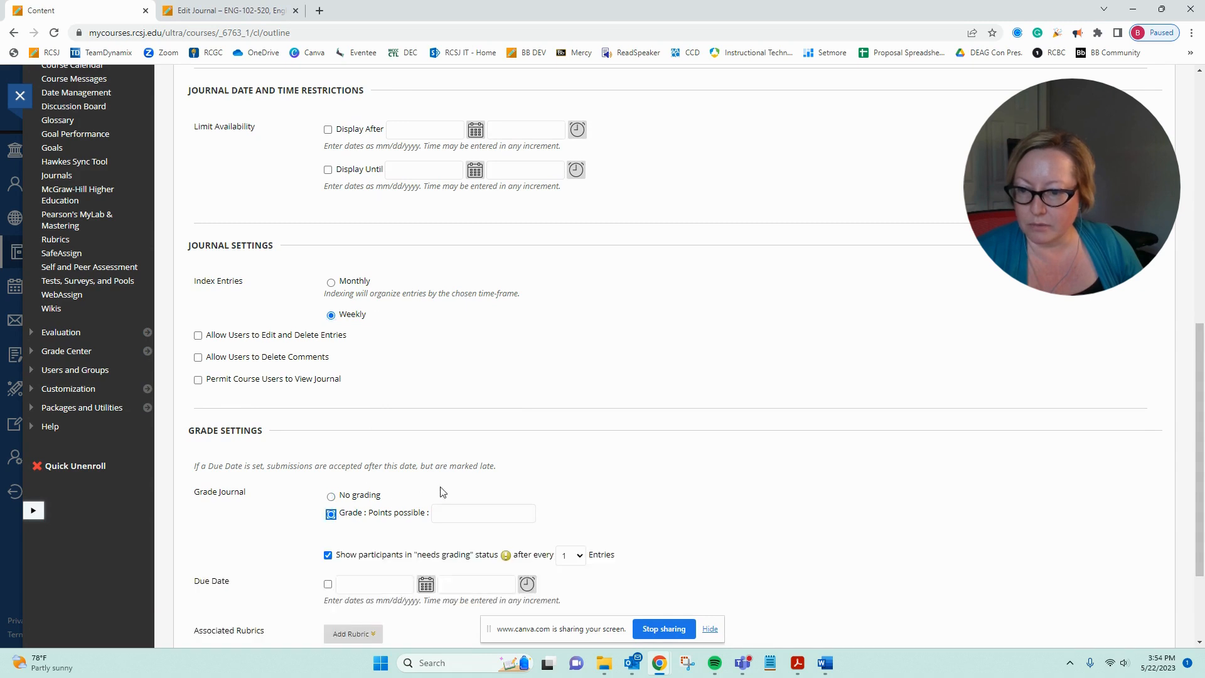
pyautogui.scroll(-2, 491, 452)
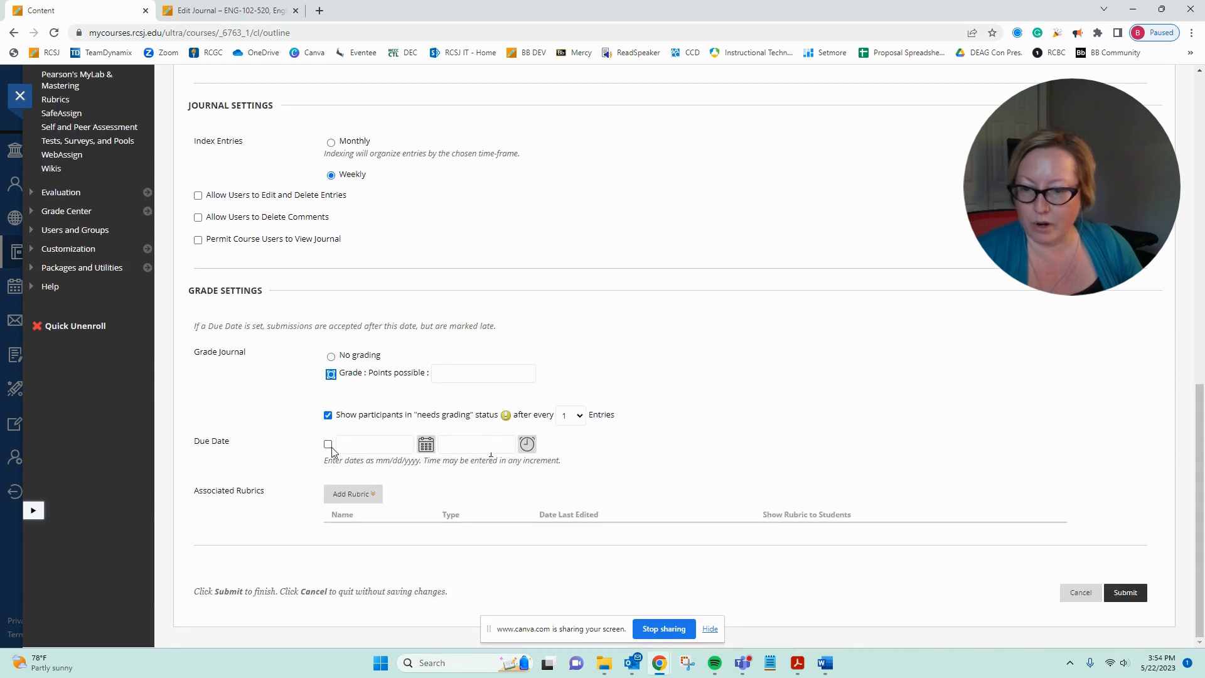
pyautogui.click(463, 376)
pyautogui.write('100')
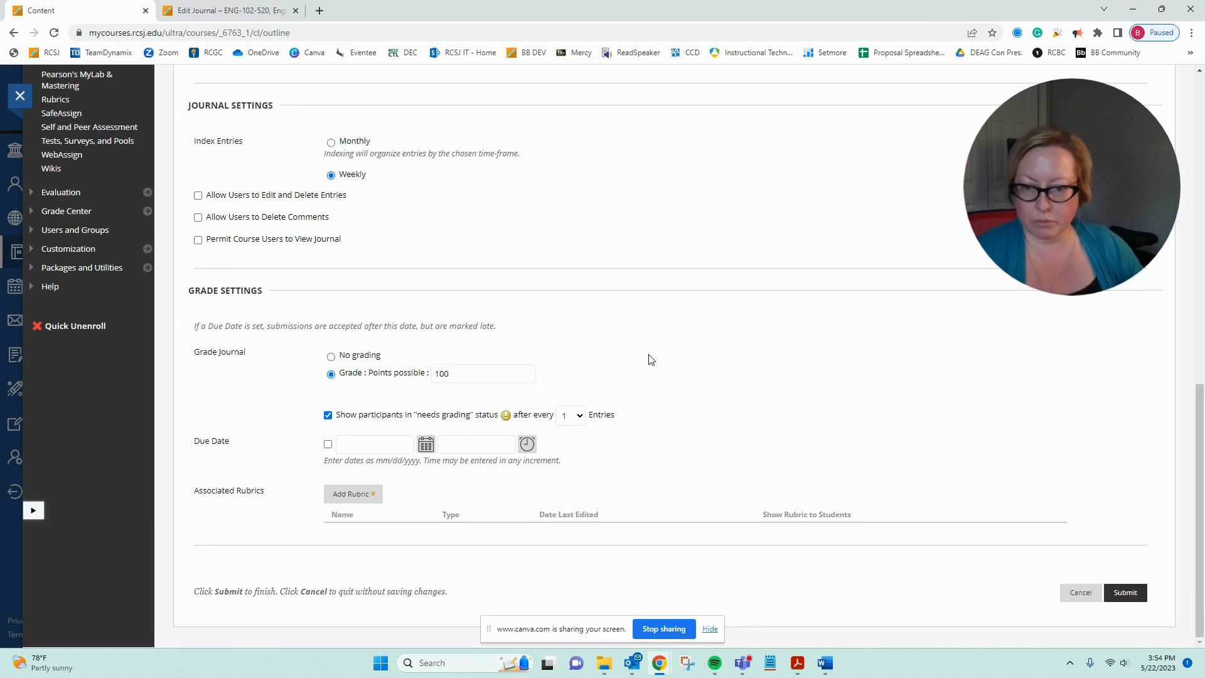
# Enable the journal's due date and set it to 06/02/2023 at End of Day, 11:59 PM.
pyautogui.click(328, 444)
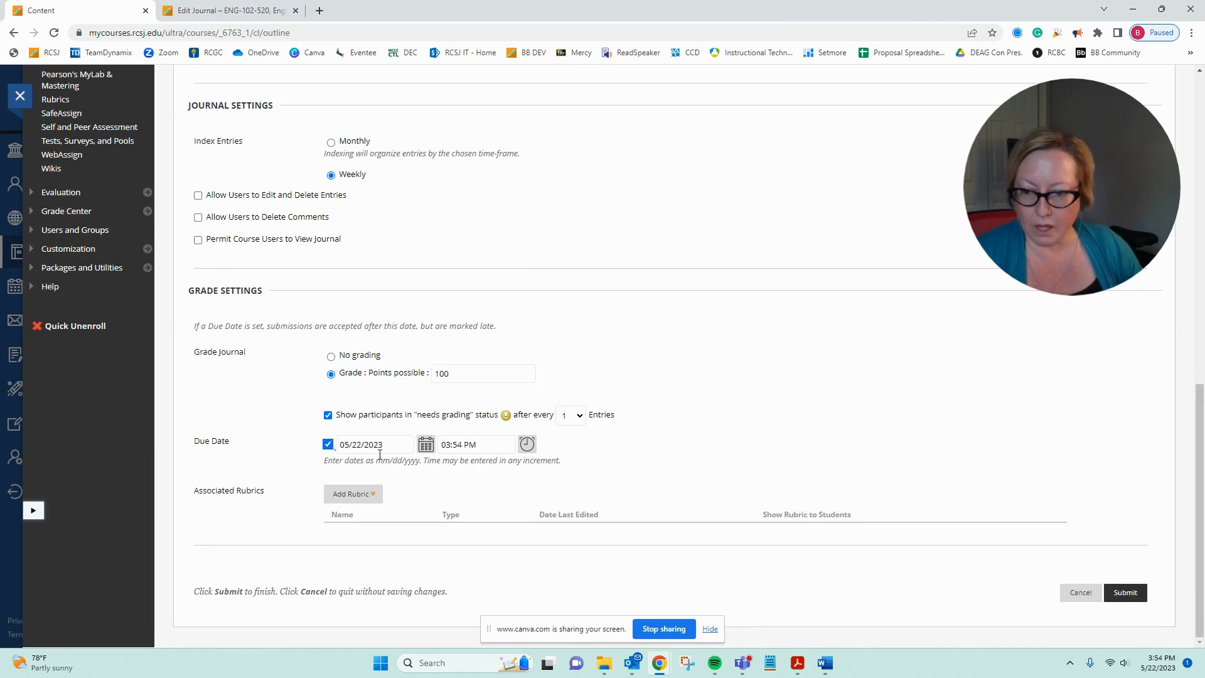
pyautogui.click(426, 445)
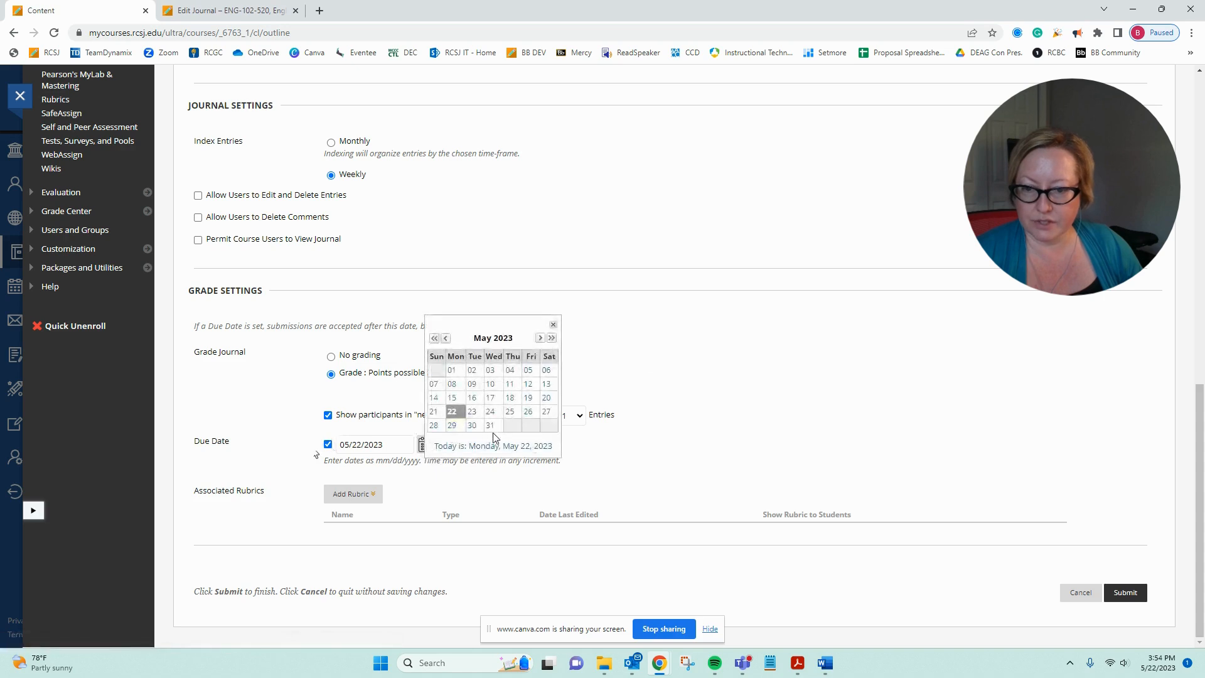
pyautogui.click(539, 339)
pyautogui.click(528, 371)
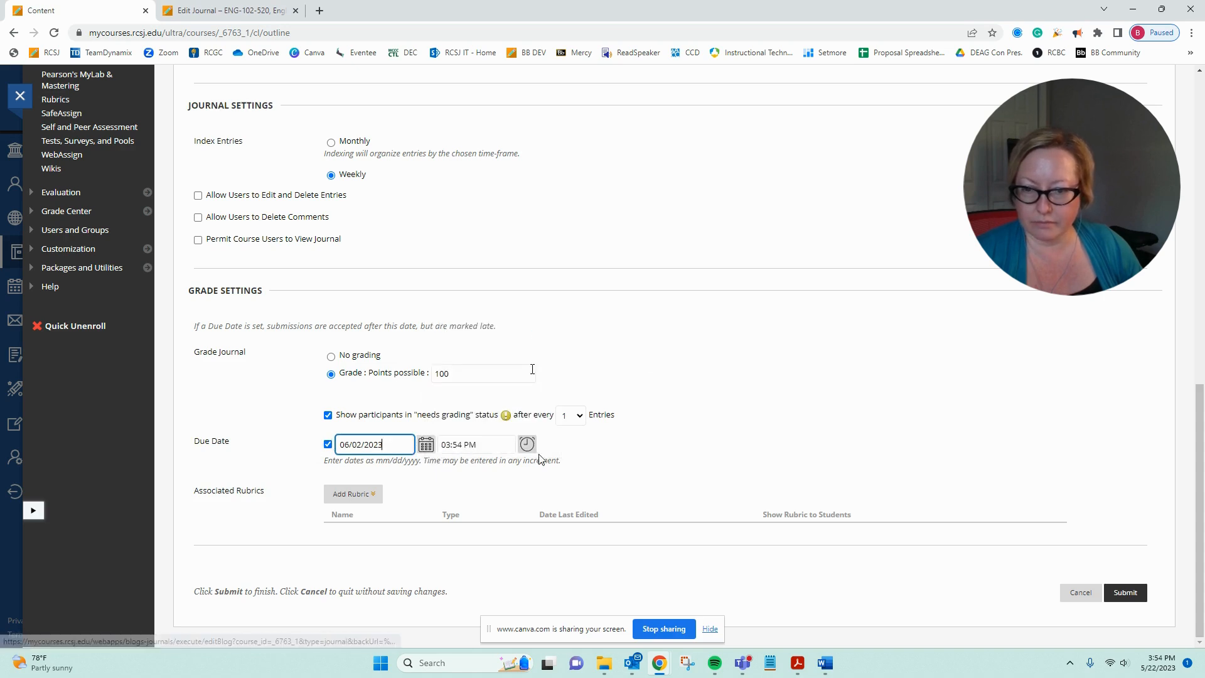
pyautogui.click(526, 445)
pyautogui.moveTo(585, 355); pyautogui.dragTo(586, 461)
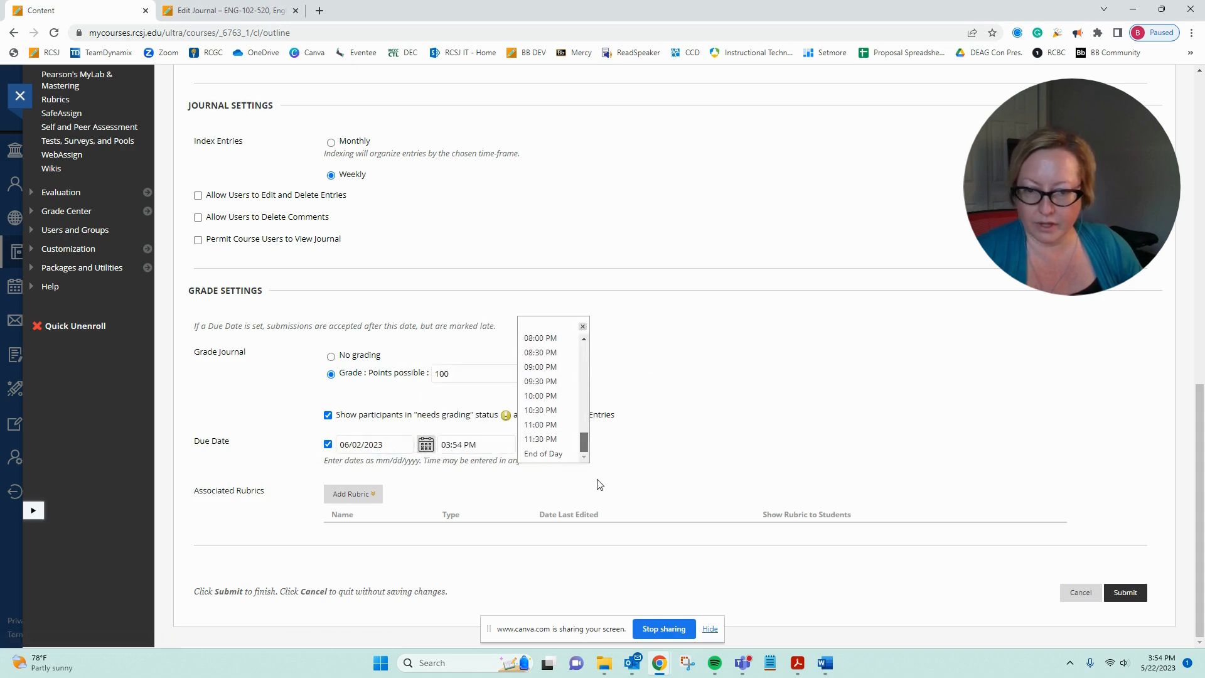
pyautogui.click(537, 460)
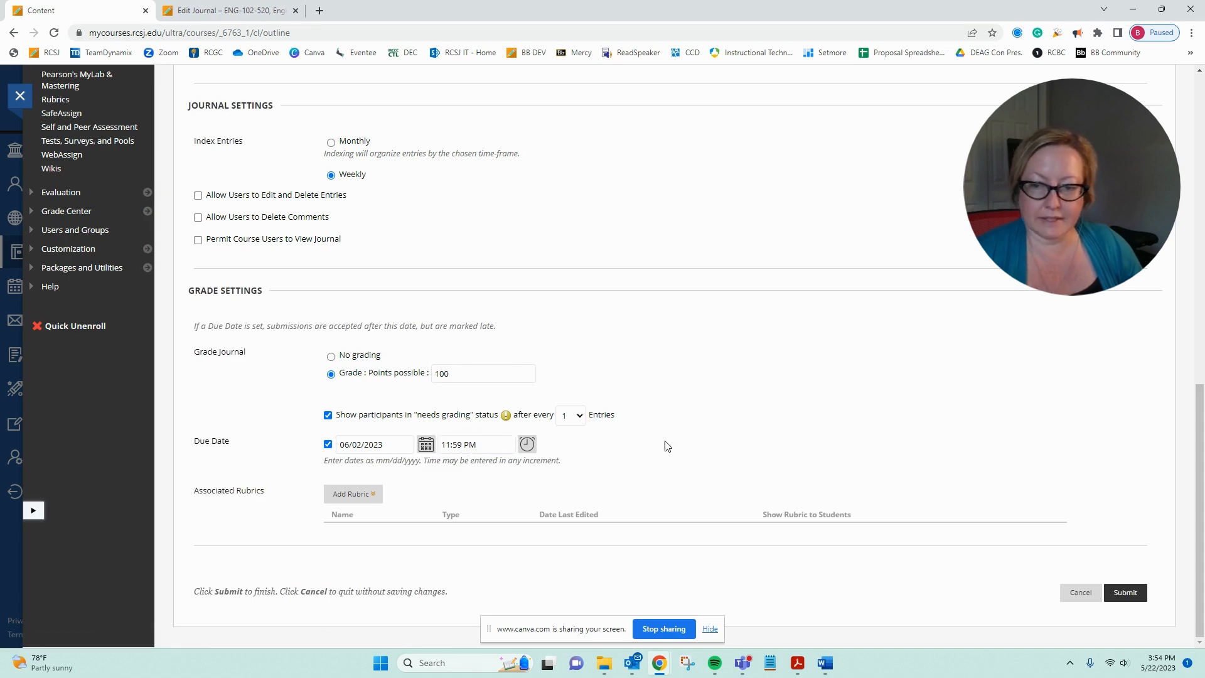
# Associate the existing 321 Reflection Journal rubric after previewing it, and accept its maximum points as the points possible.
pyautogui.click(352, 495)
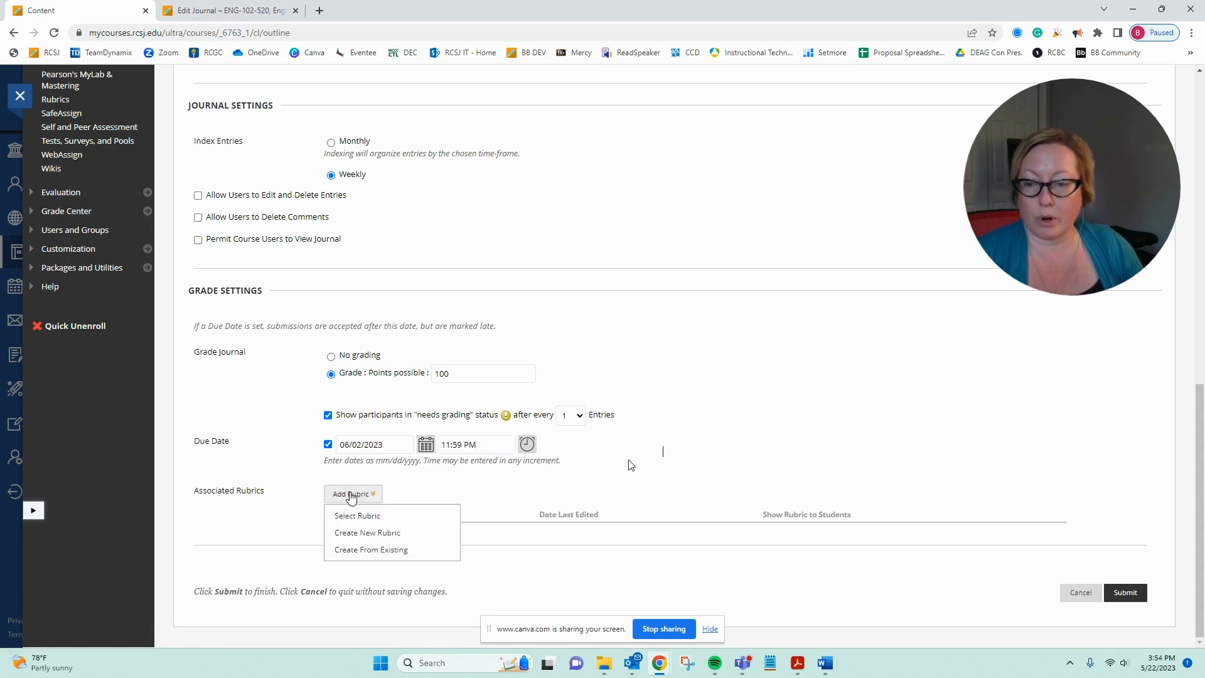
pyautogui.click(360, 516)
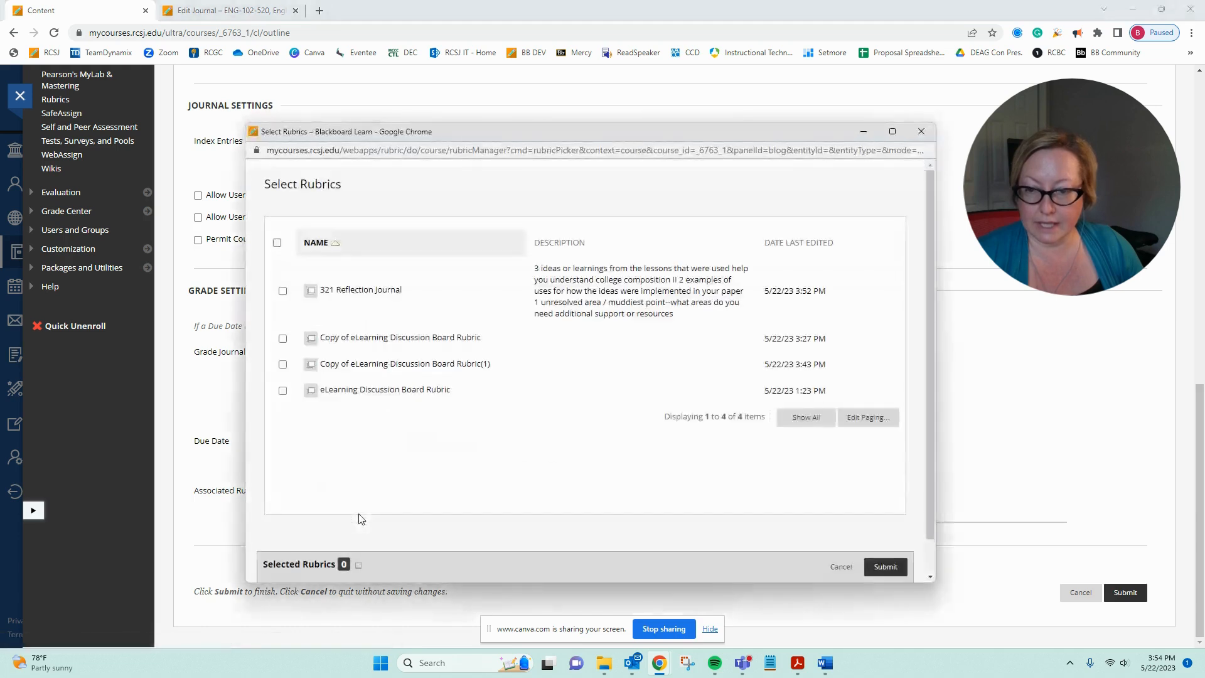
pyautogui.click(282, 291)
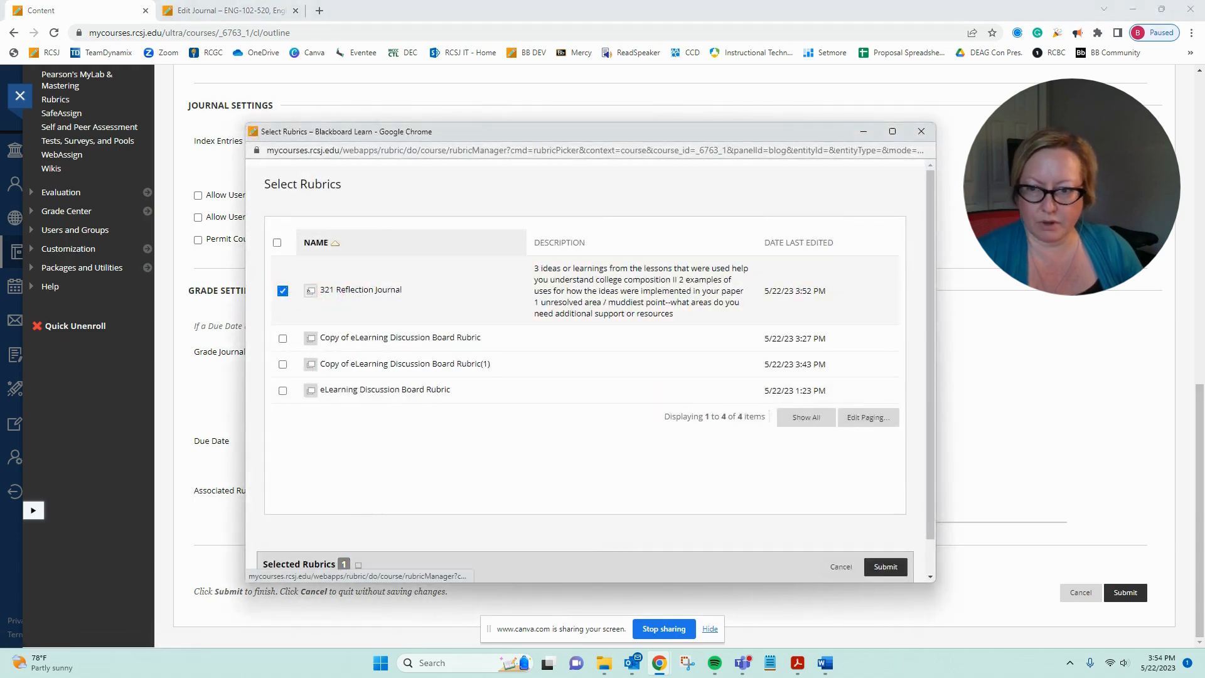
pyautogui.click(311, 290)
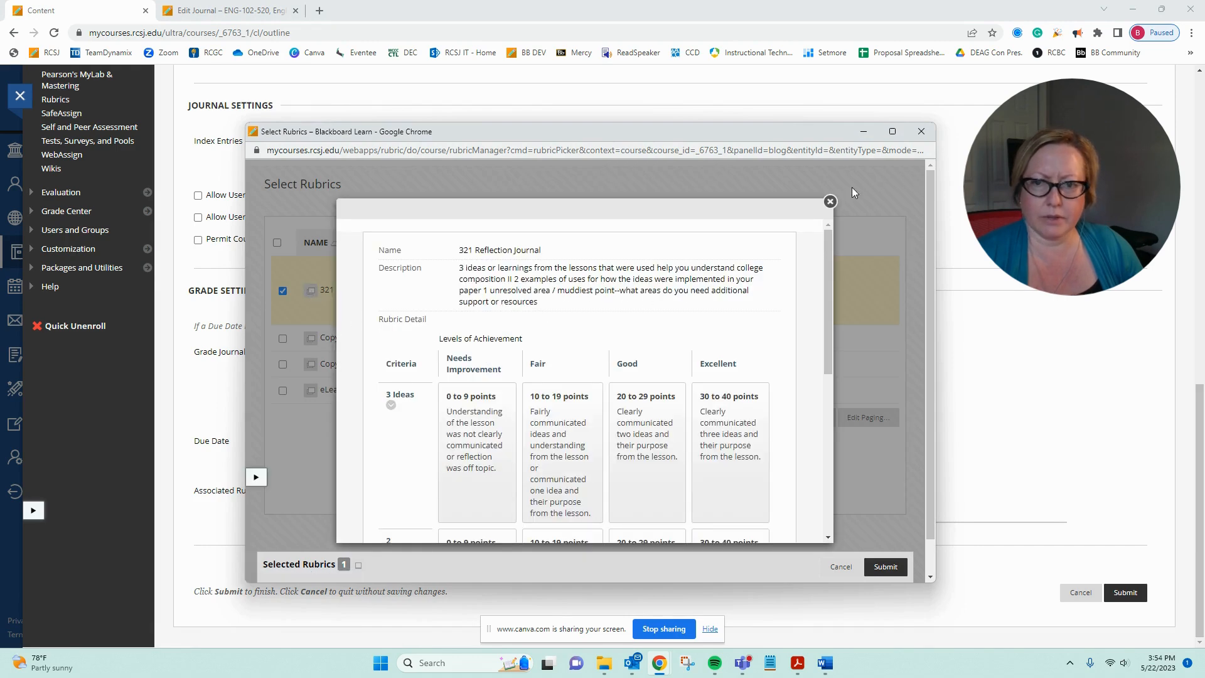
pyautogui.click(829, 201)
pyautogui.click(894, 566)
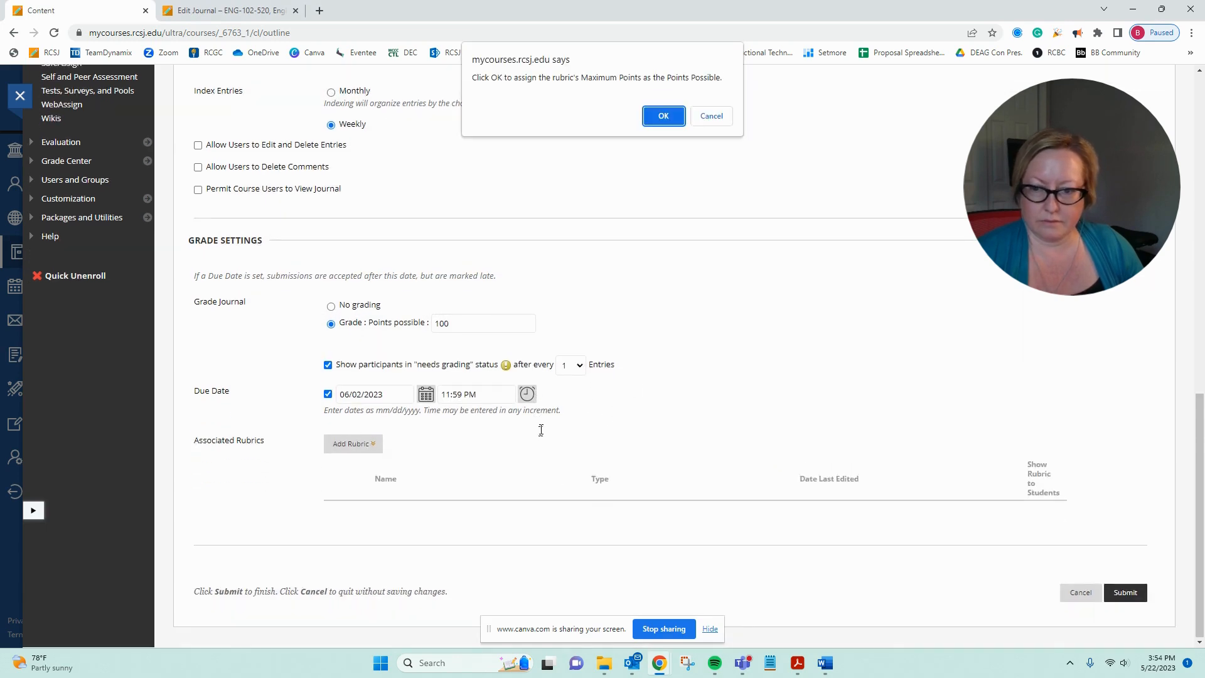
pyautogui.click(657, 121)
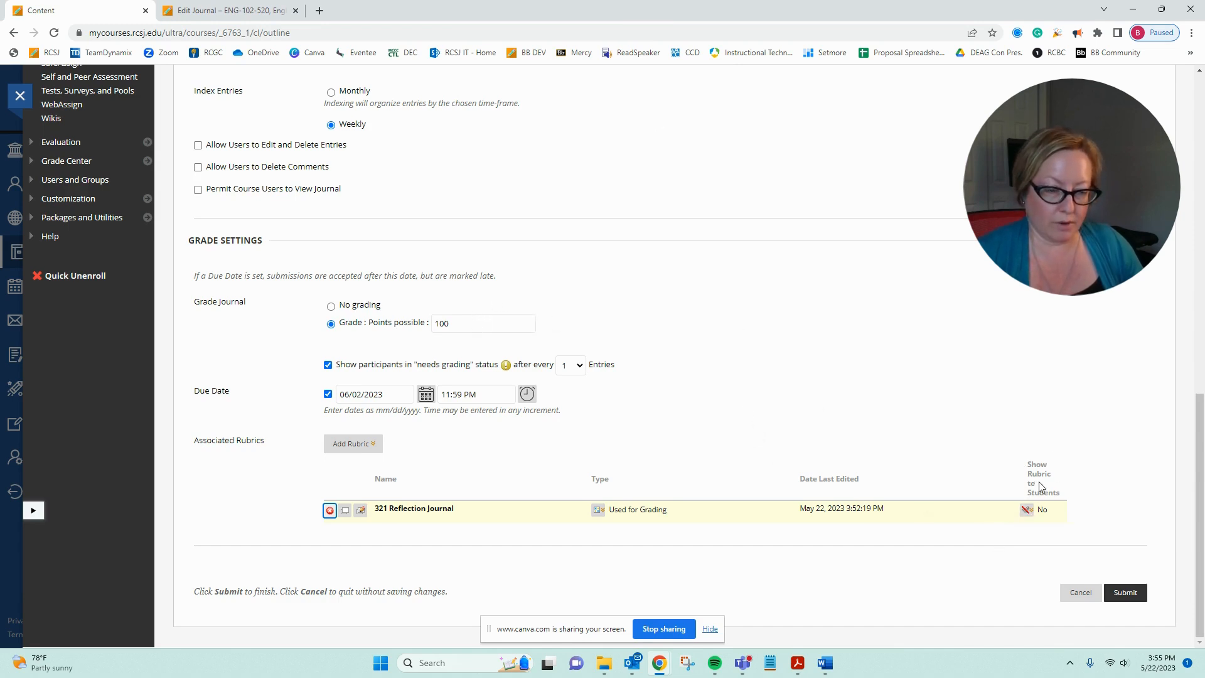
# Show the associated rubric to students with rubric scores and submit the new journal.
pyautogui.click(1039, 530)
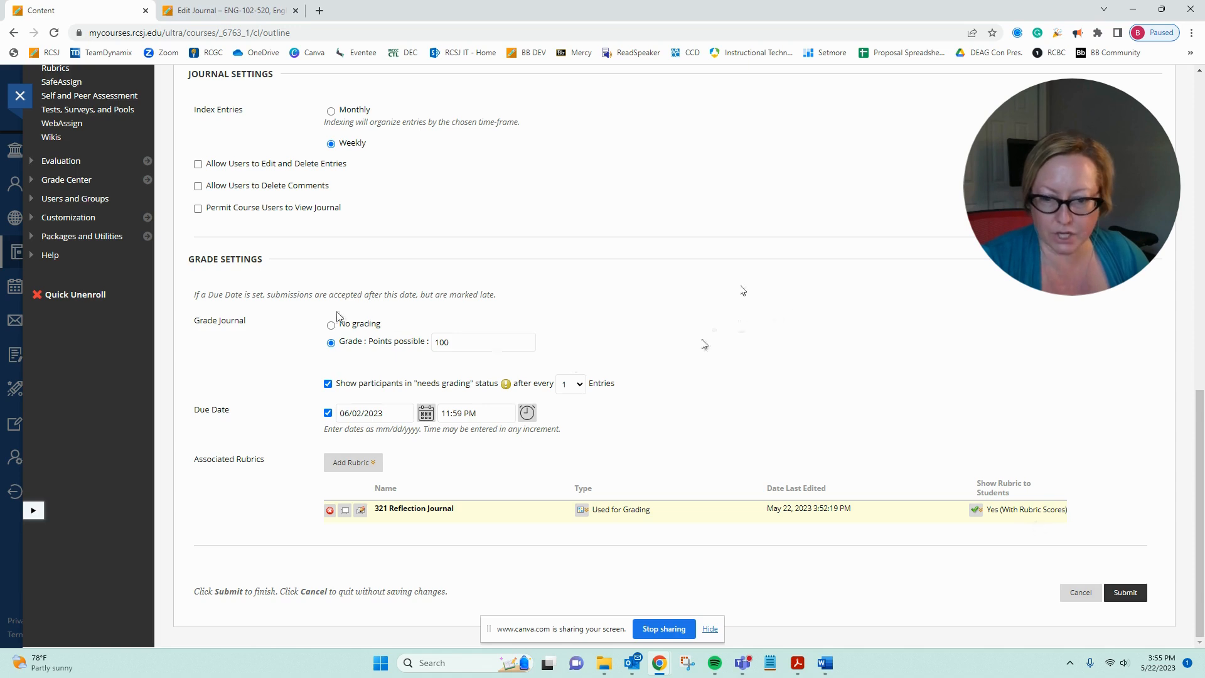
pyautogui.click(1123, 595)
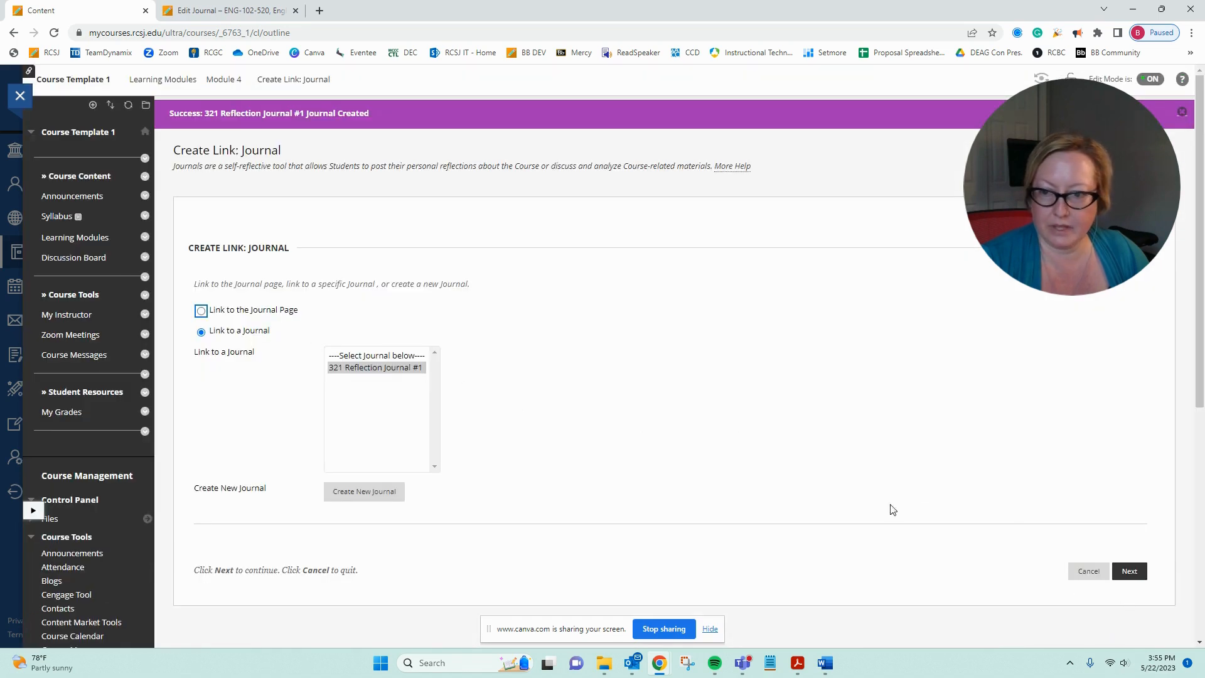
# Continue with a link to 321 Reflection Journal #1 and paste the reflection prompts into its text without formatting.
pyautogui.click(1129, 571)
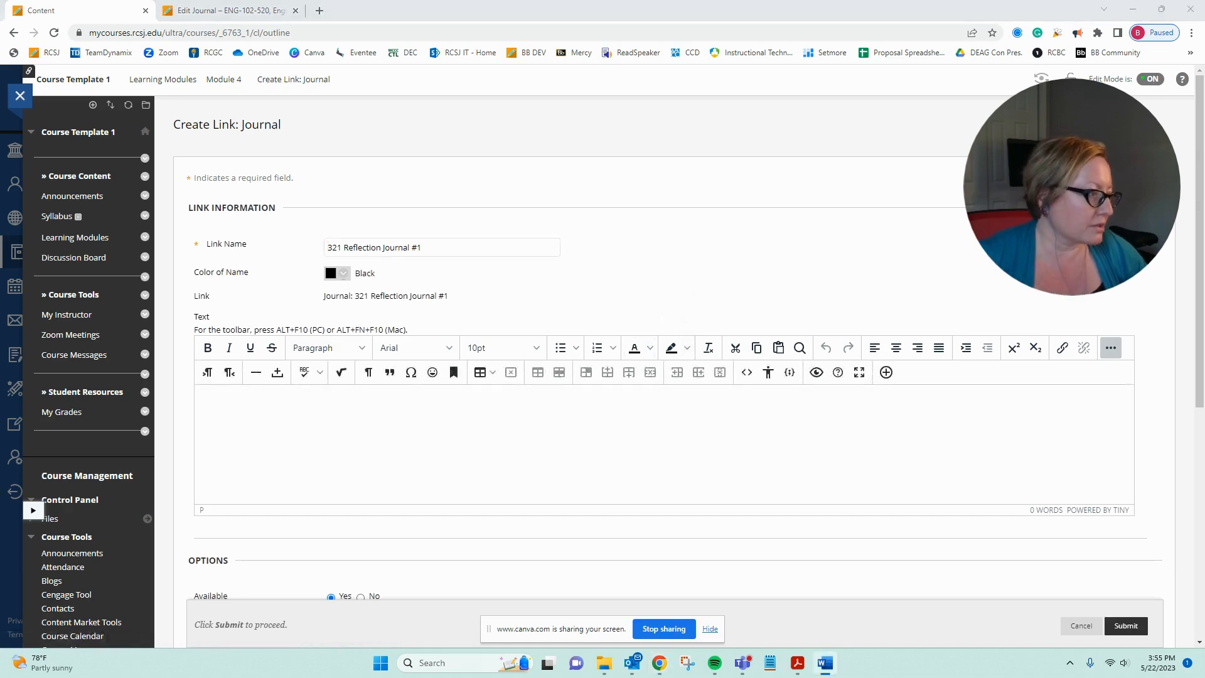
pyautogui.click(908, 432)
pyautogui.hotkey('ctrl', 'v')
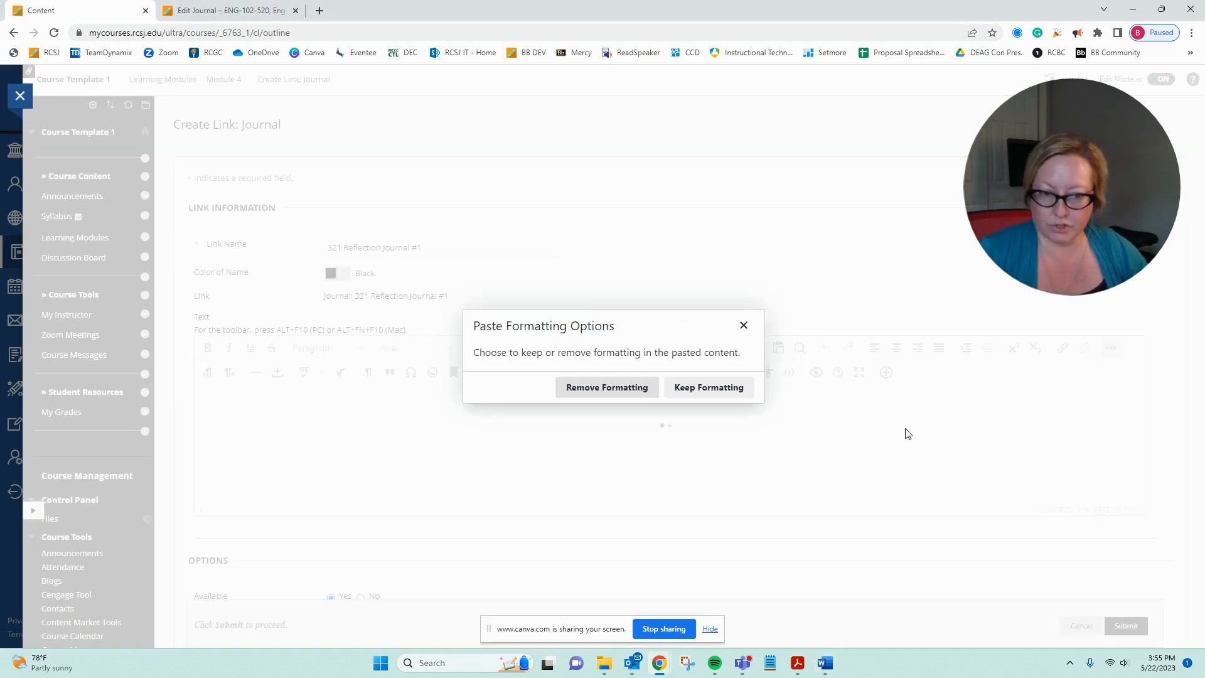
pyautogui.click(607, 387)
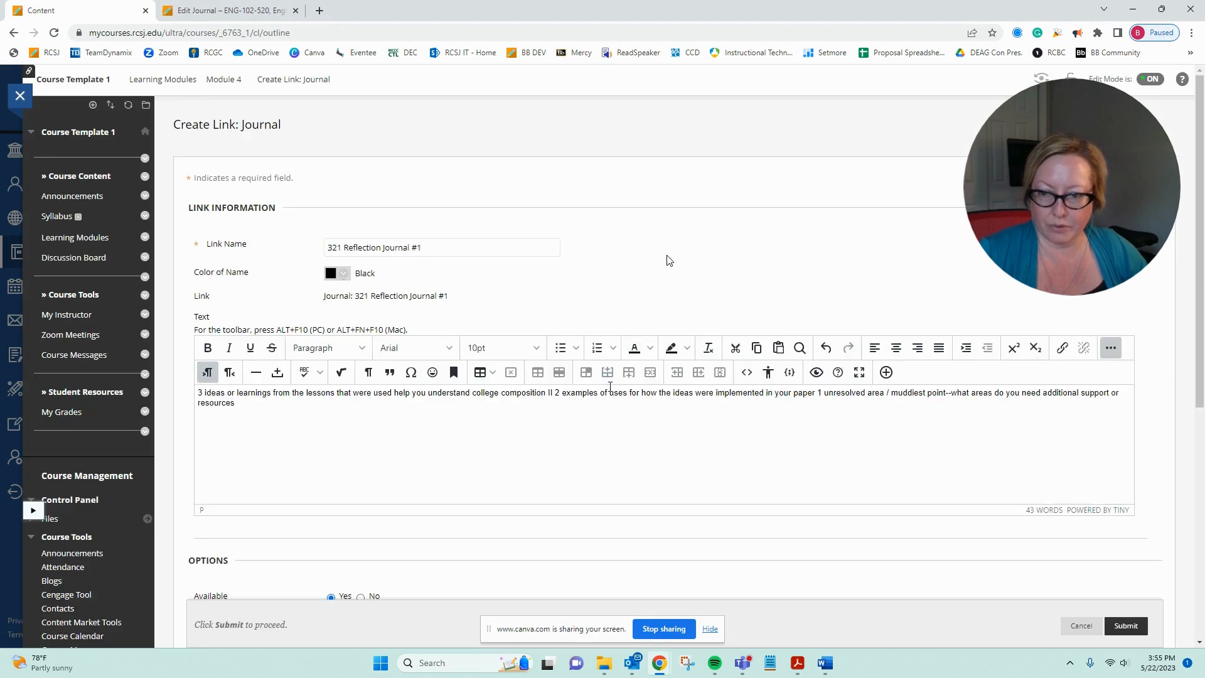
# Review the link's text and availability options and submit the journal link to Module 4.
pyautogui.scroll(-2, 667, 261)
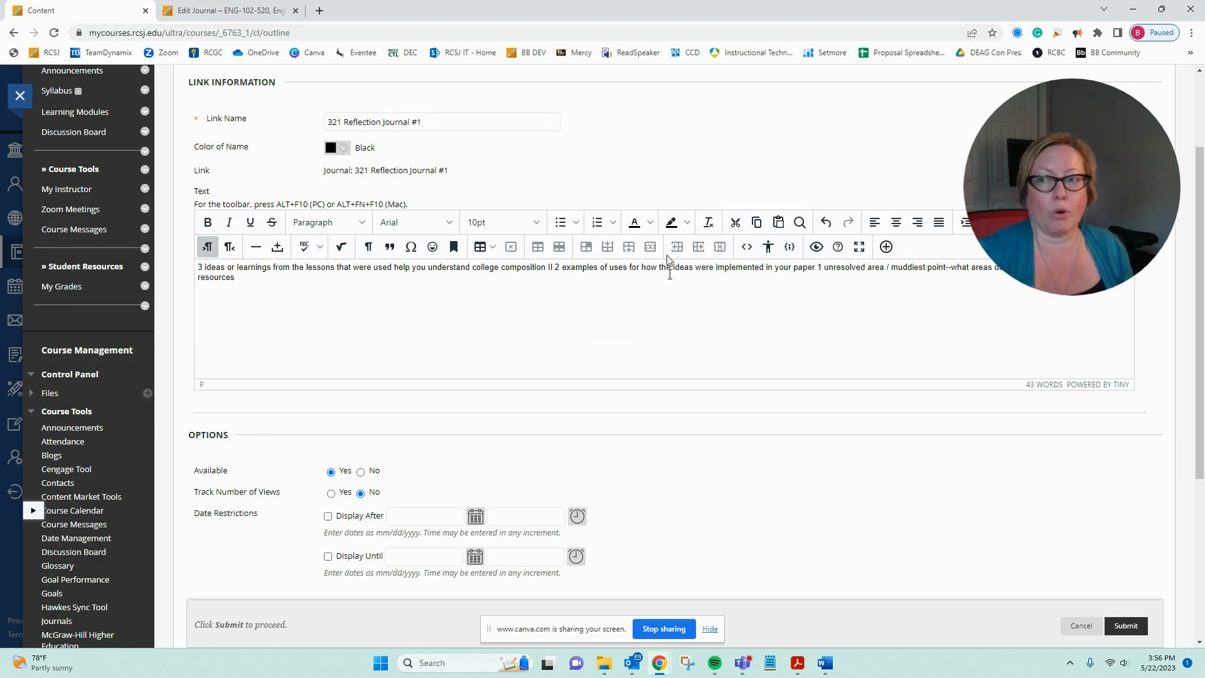
pyautogui.scroll(1, 76, 200)
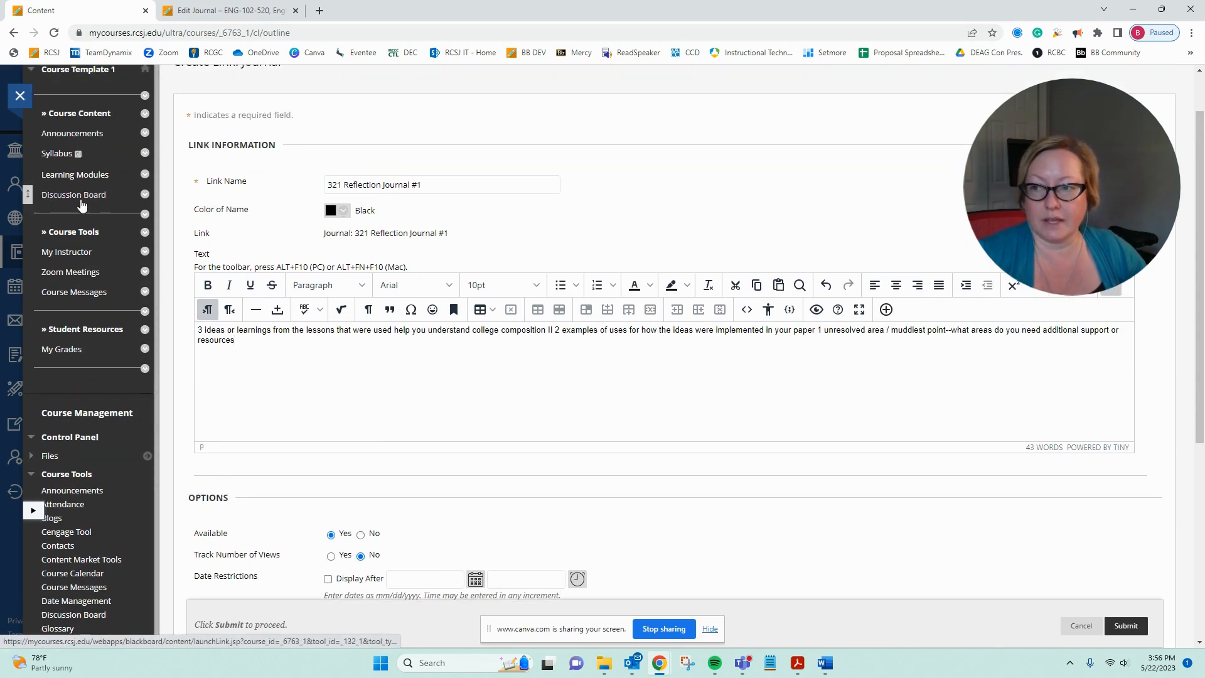
pyautogui.scroll(-1, 667, 267)
pyautogui.scroll(2, 617, 244)
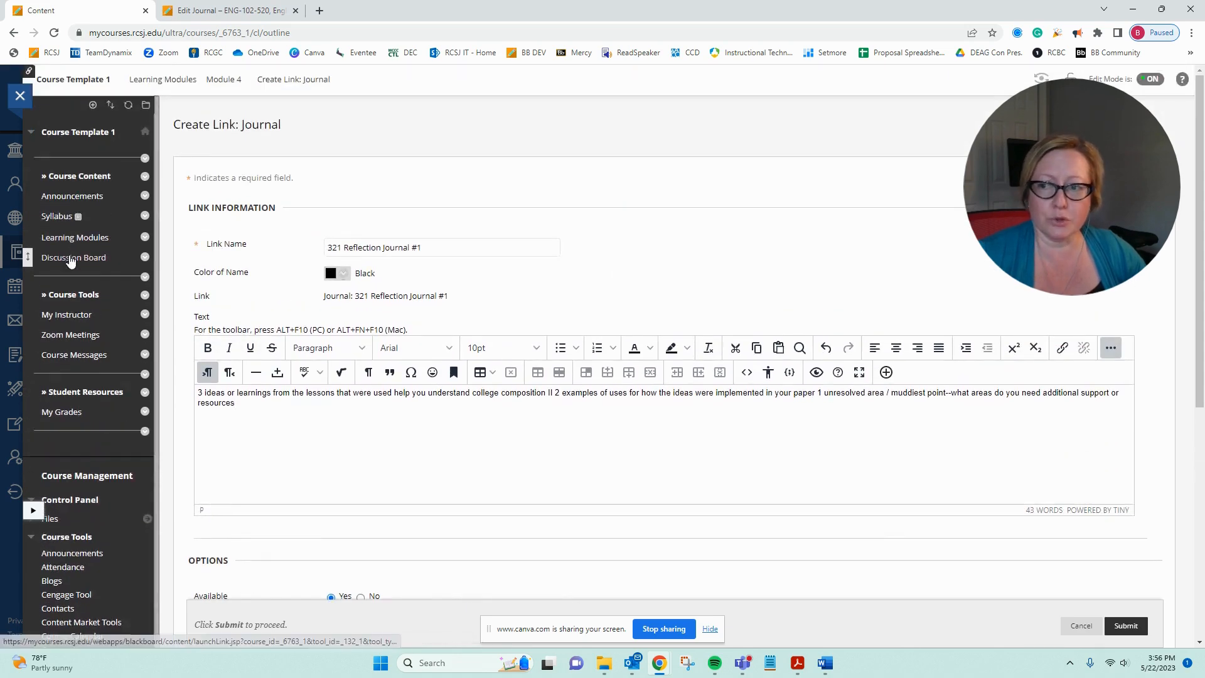
pyautogui.scroll(-6, 677, 342)
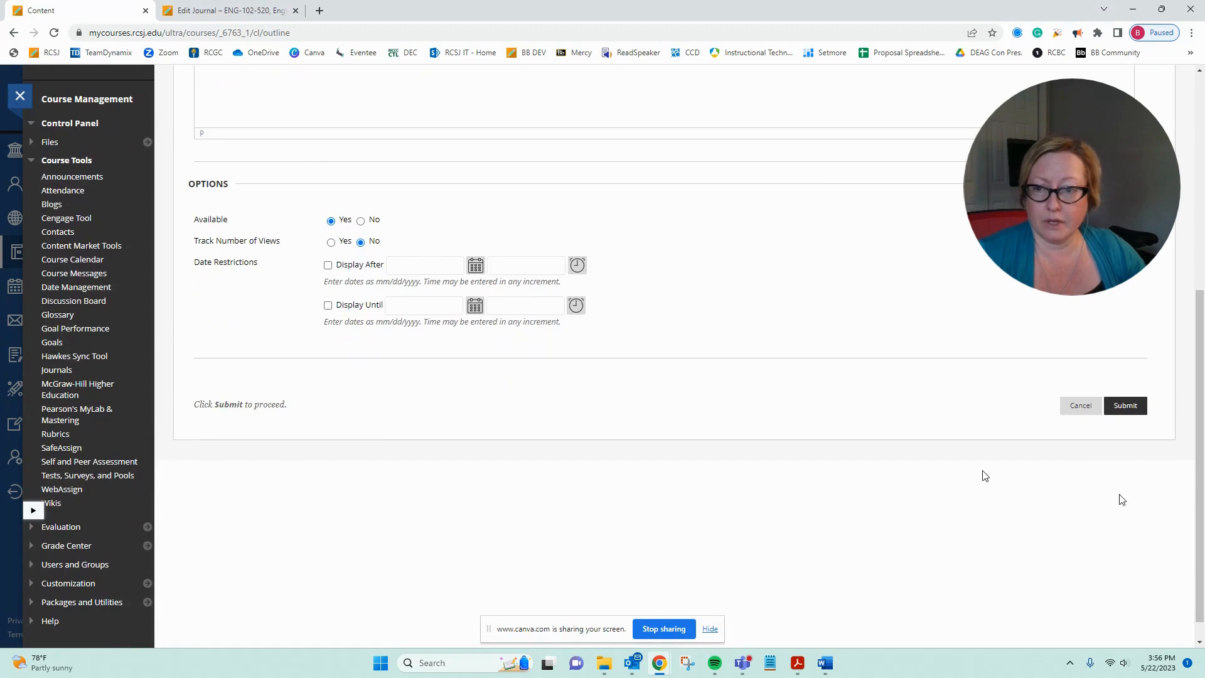
pyautogui.click(1124, 405)
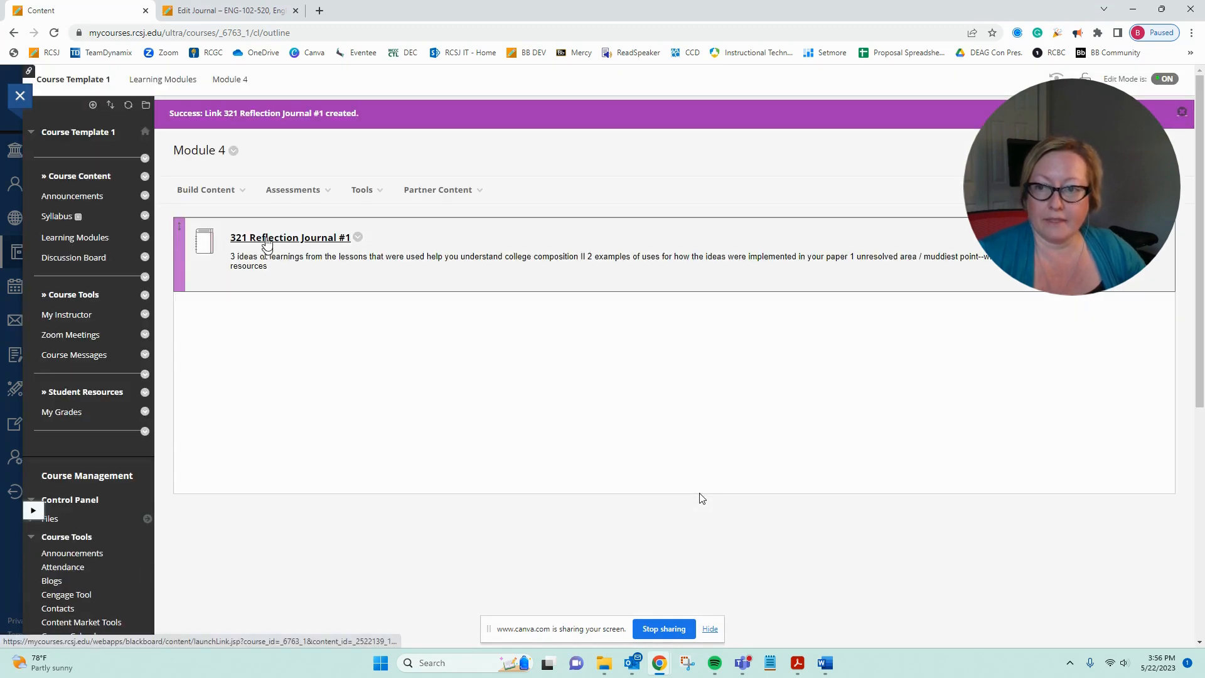
# Open 321 Reflection Journal #1 from Module 4 and review its instructions.
pyautogui.click(267, 243)
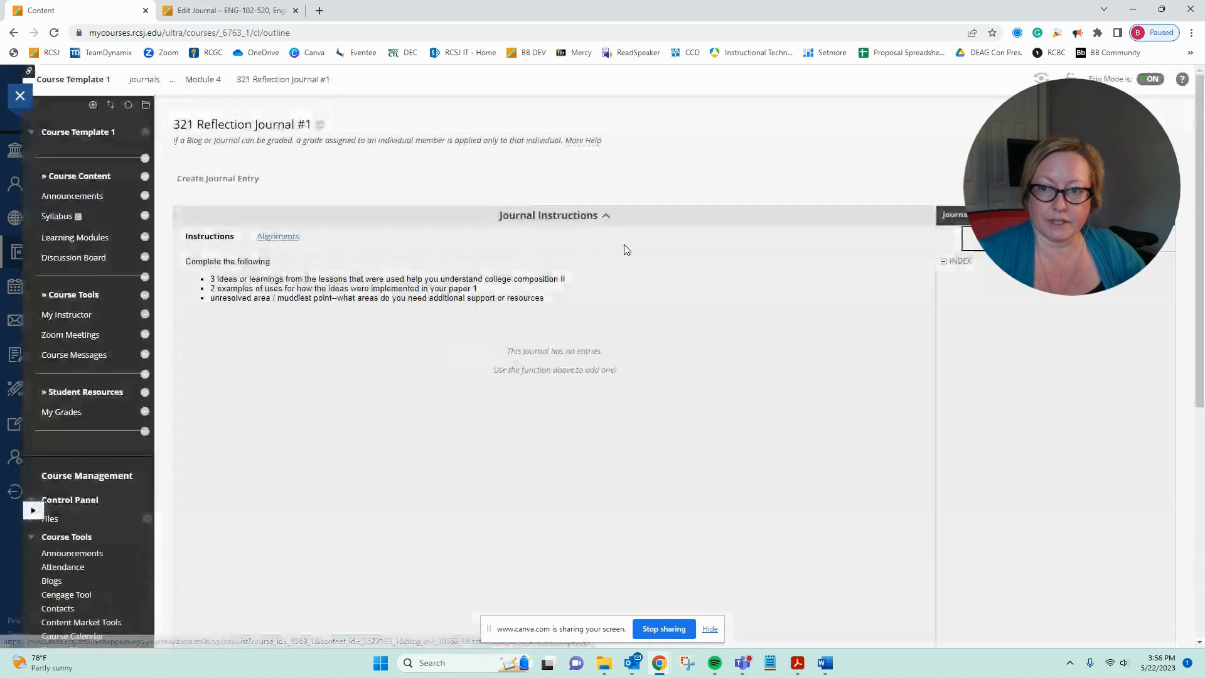
pyautogui.scroll(-2, 789, 374)
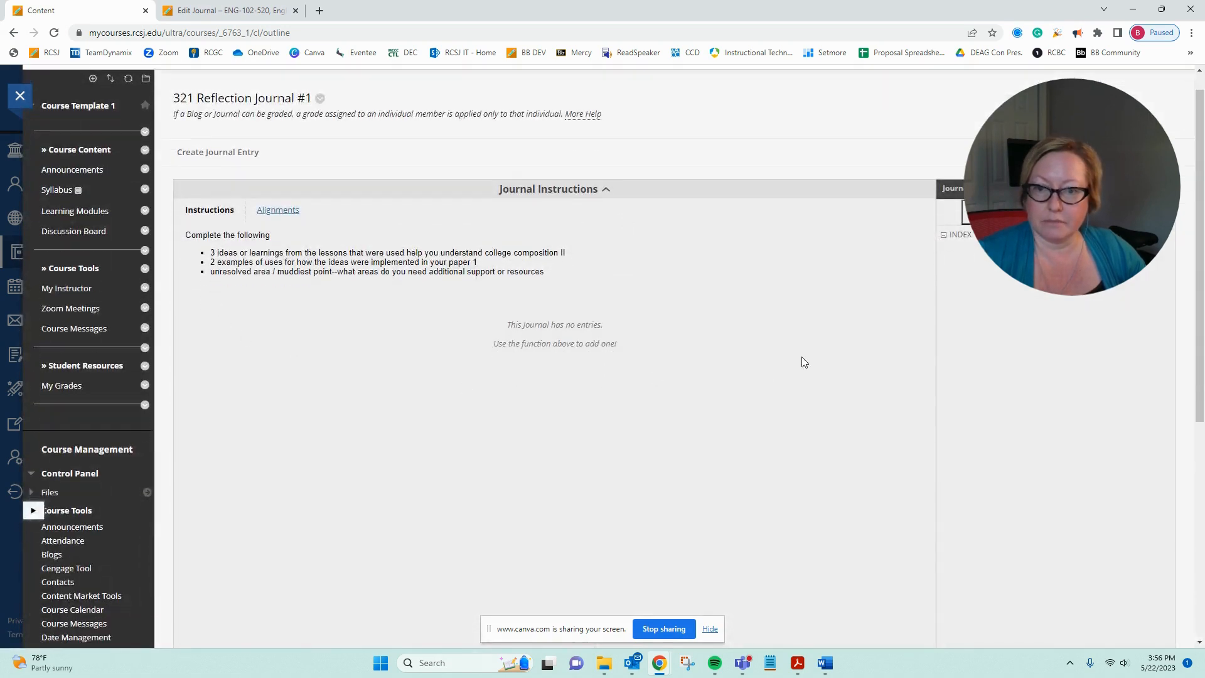
pyautogui.scroll(2, 856, 314)
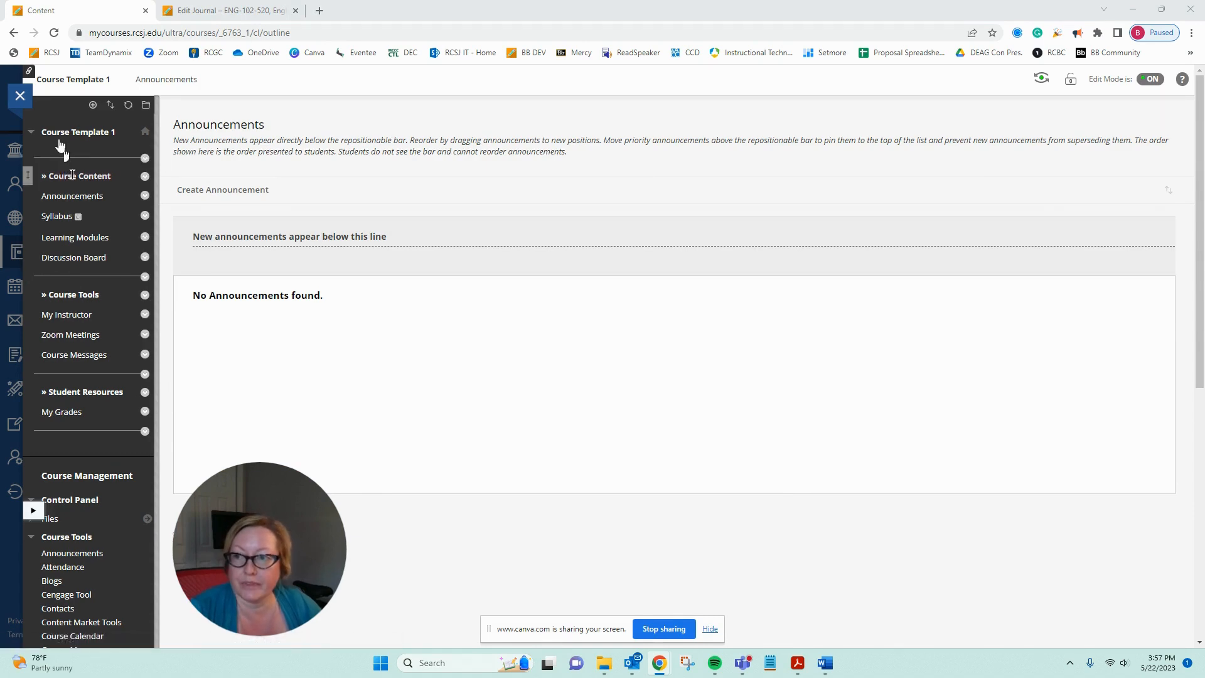
# Open the preview student's 321 Reflection Journal #1 attempt from the course's Needs Grading list.
pyautogui.scroll(-4, 72, 172)
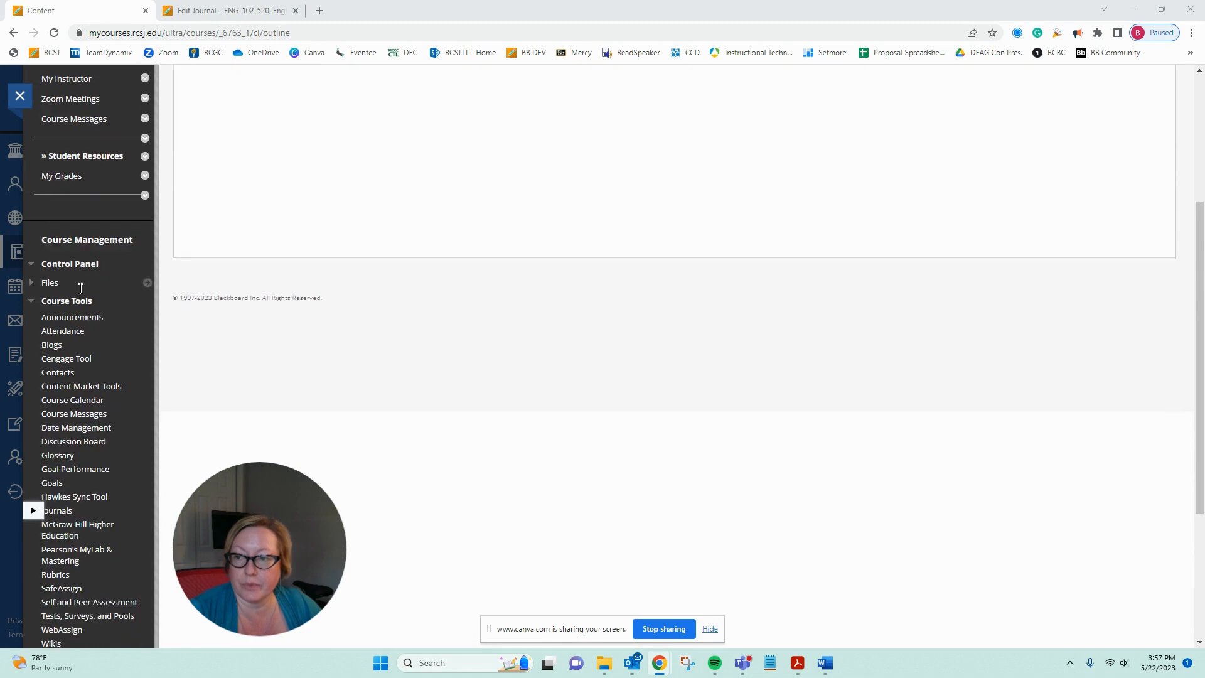
pyautogui.scroll(-4, 82, 290)
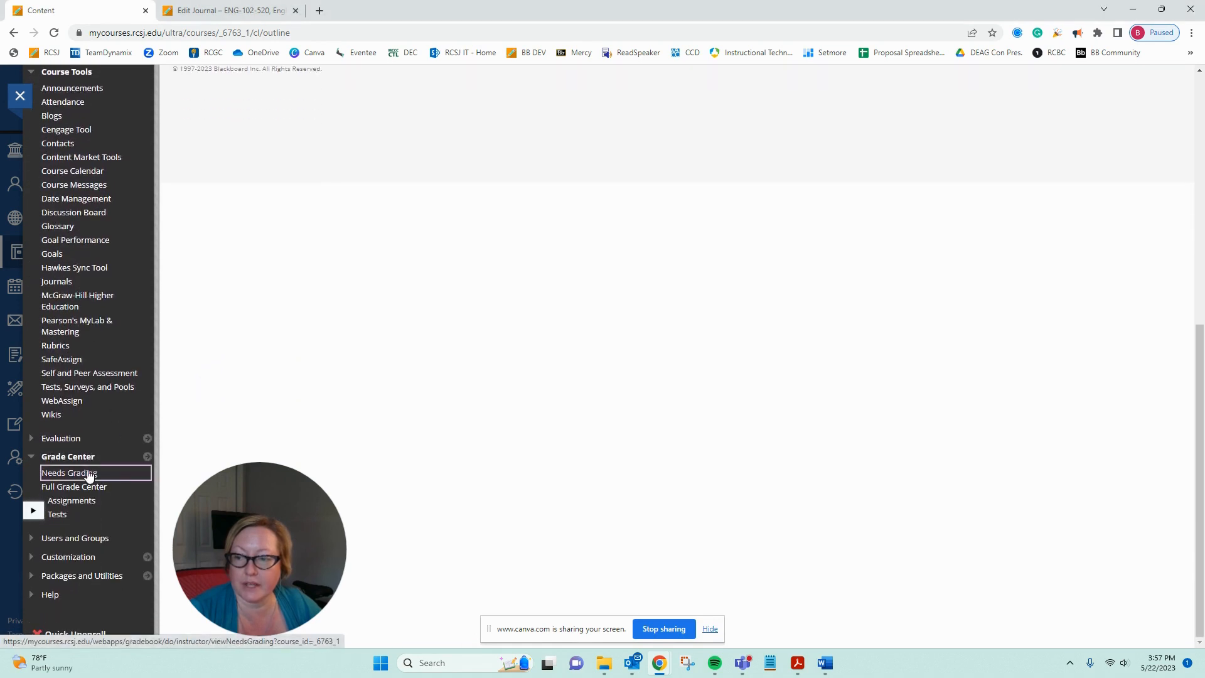
pyautogui.click(89, 475)
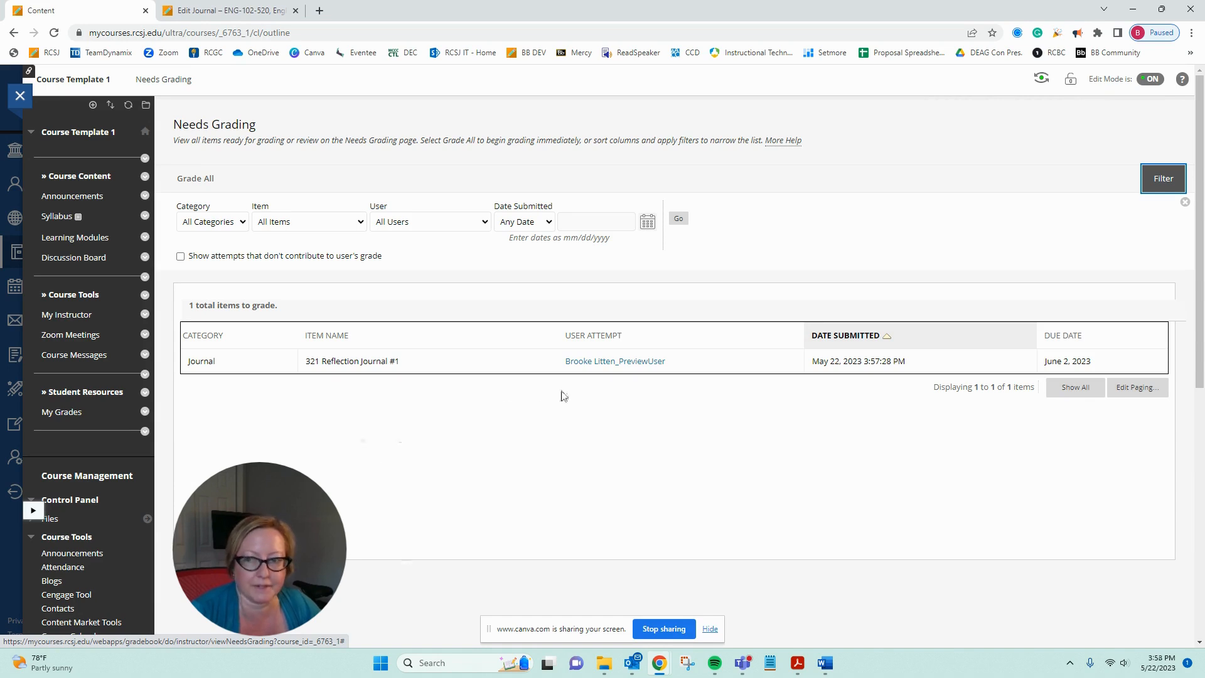
pyautogui.click(601, 363)
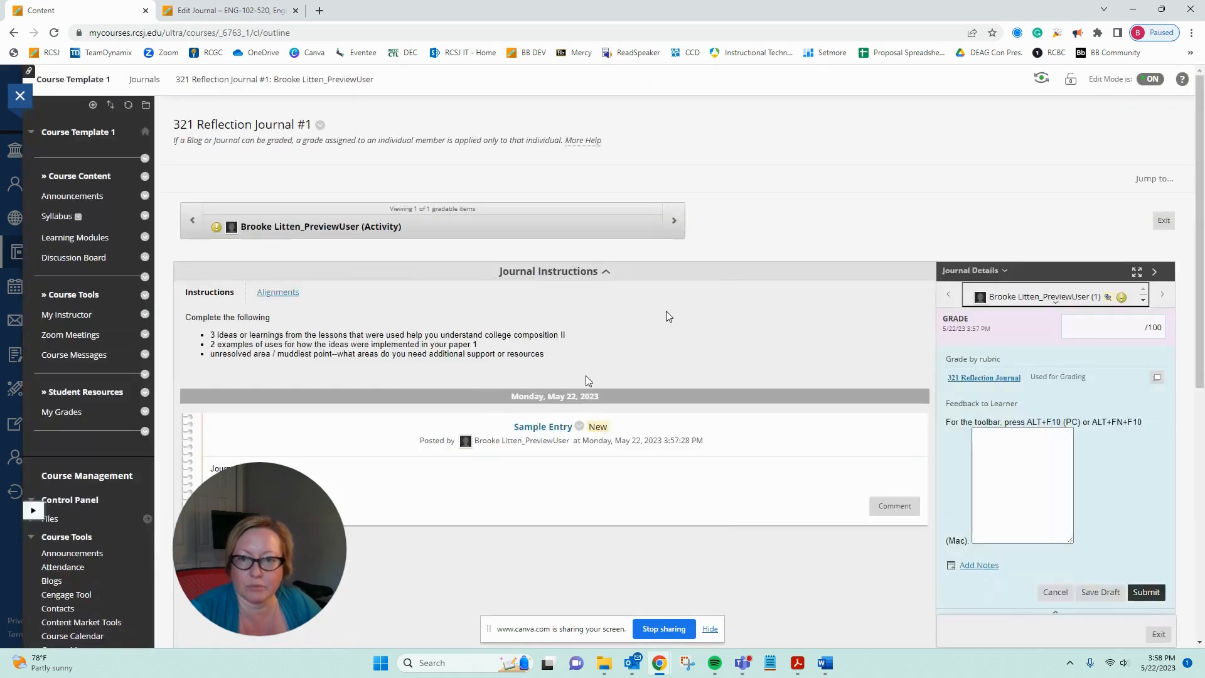
pyautogui.scroll(-1, 690, 327)
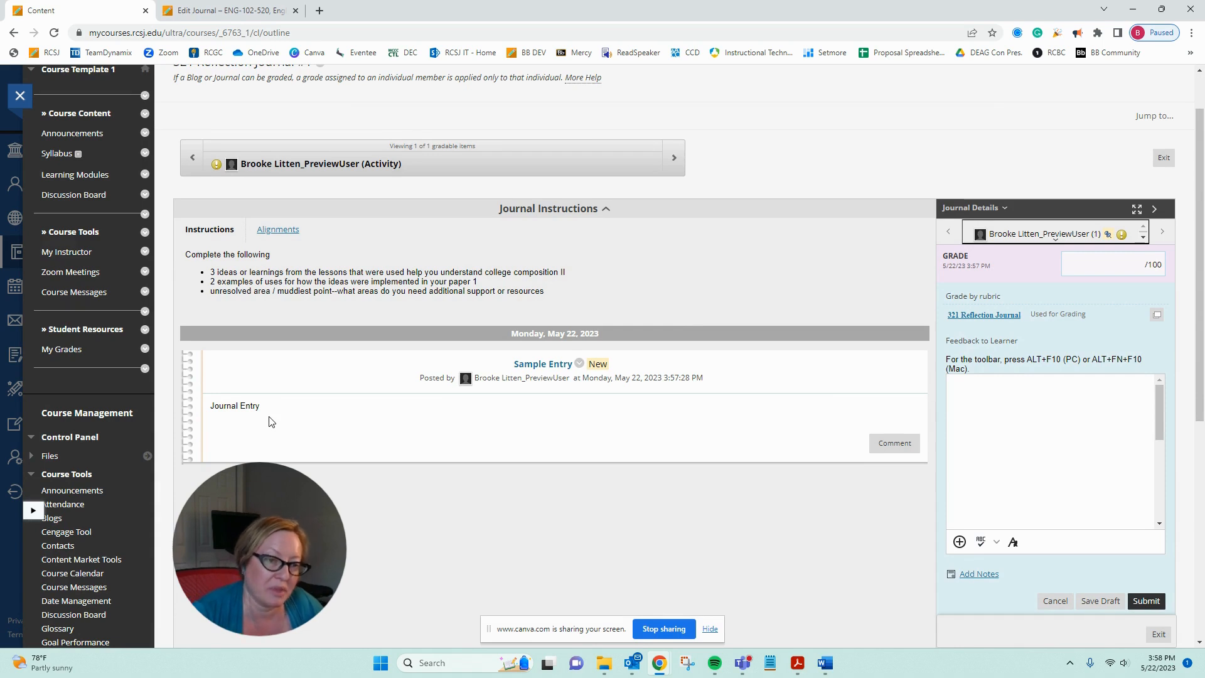
# Expand the 321 Reflection Journal rubric for grading and rate 3 Ideas as Fair with 19 points.
pyautogui.click(987, 318)
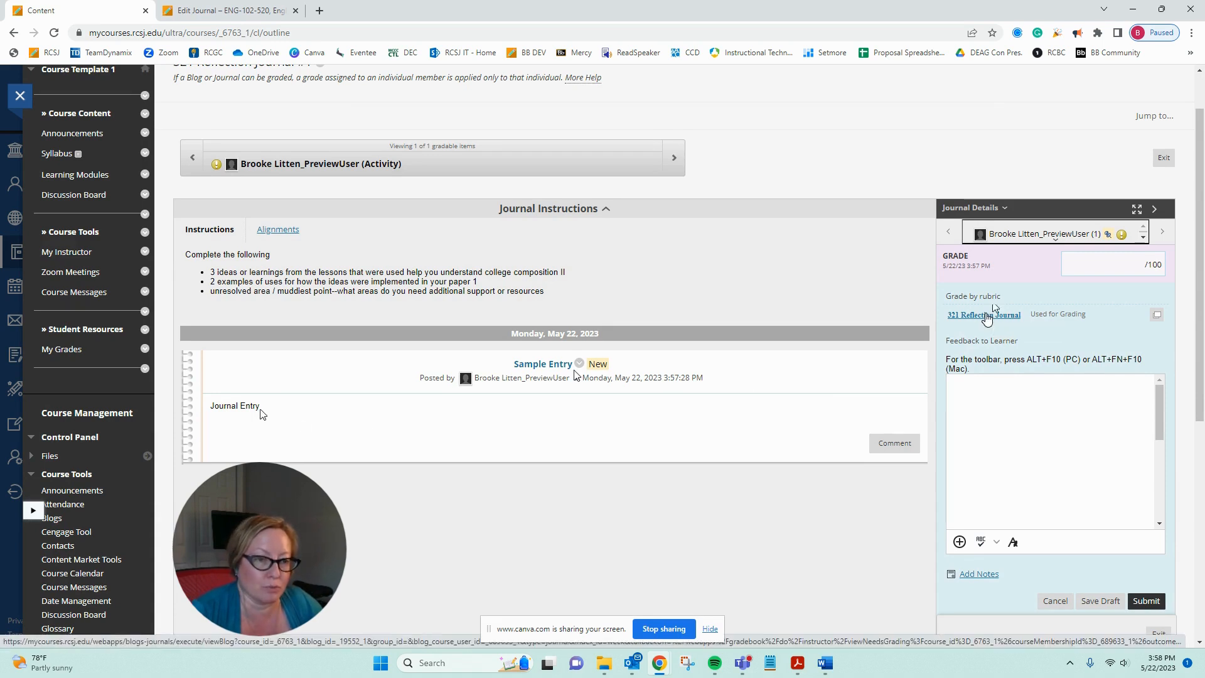
pyautogui.scroll(-2, 985, 314)
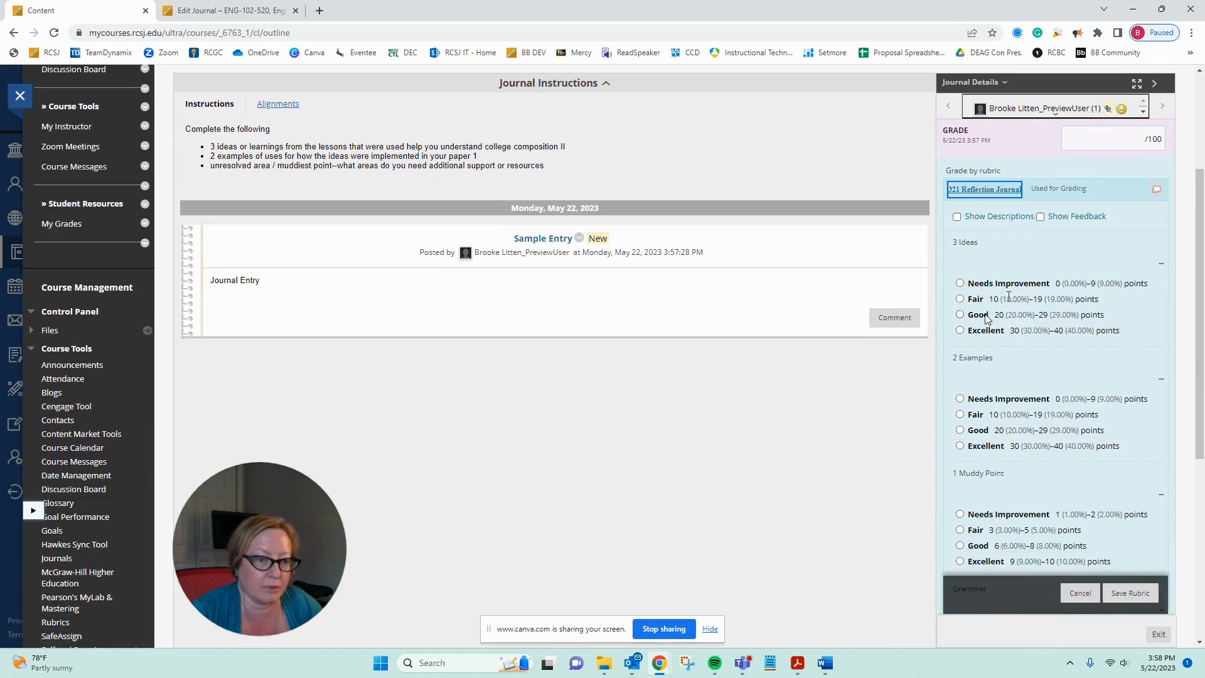
pyautogui.scroll(-1, 1124, 251)
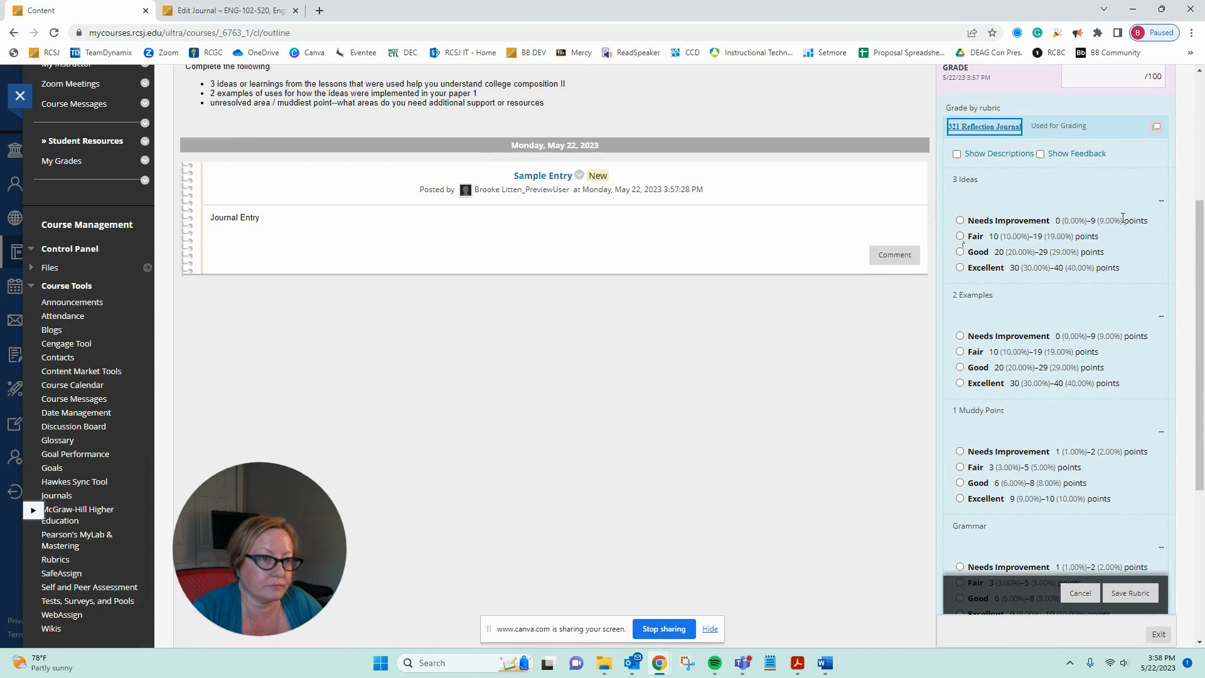
pyautogui.click(961, 237)
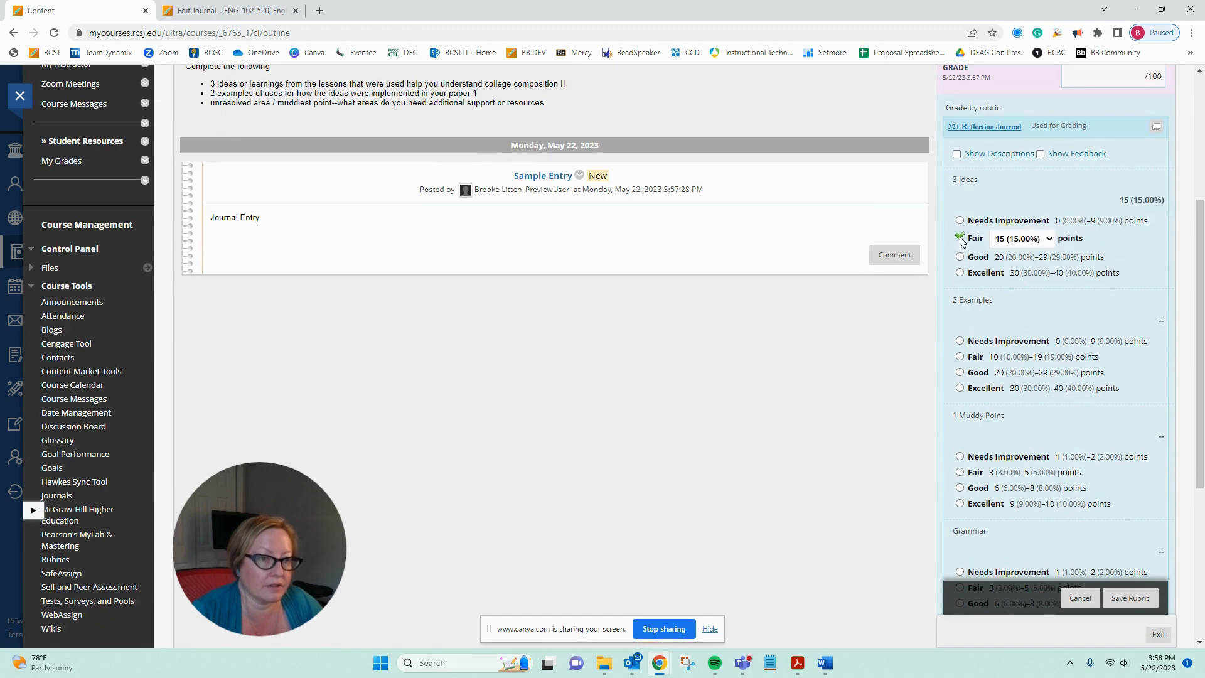
pyautogui.click(1047, 239)
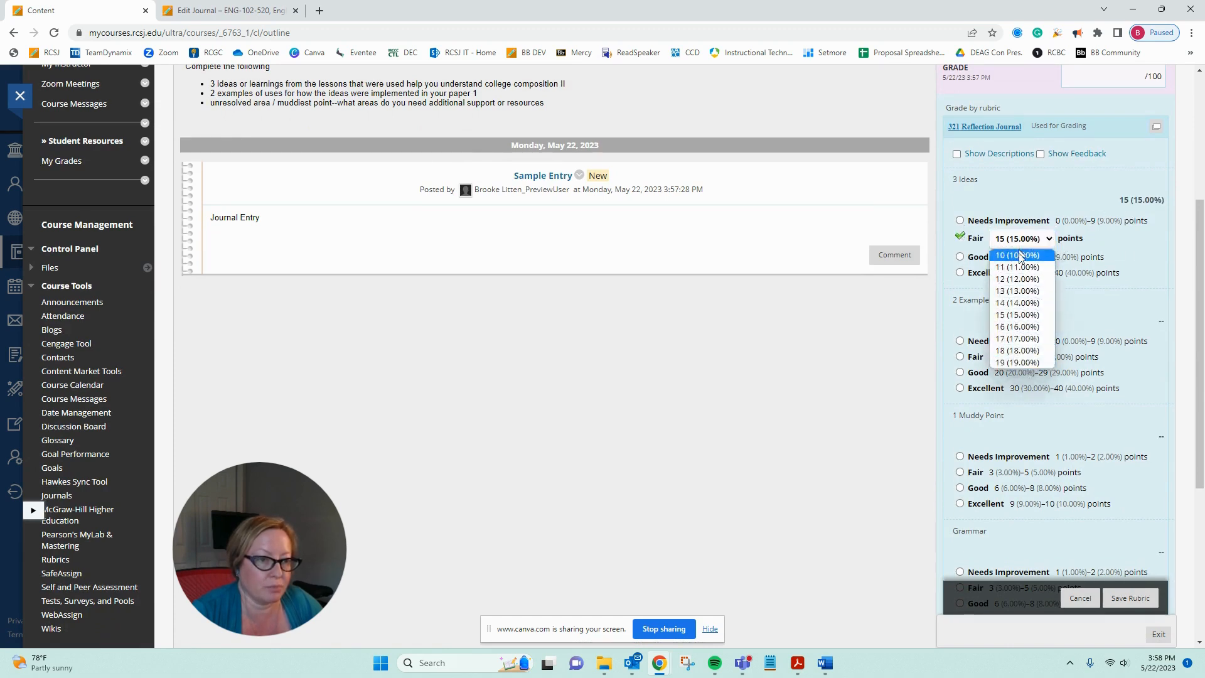
pyautogui.click(1026, 365)
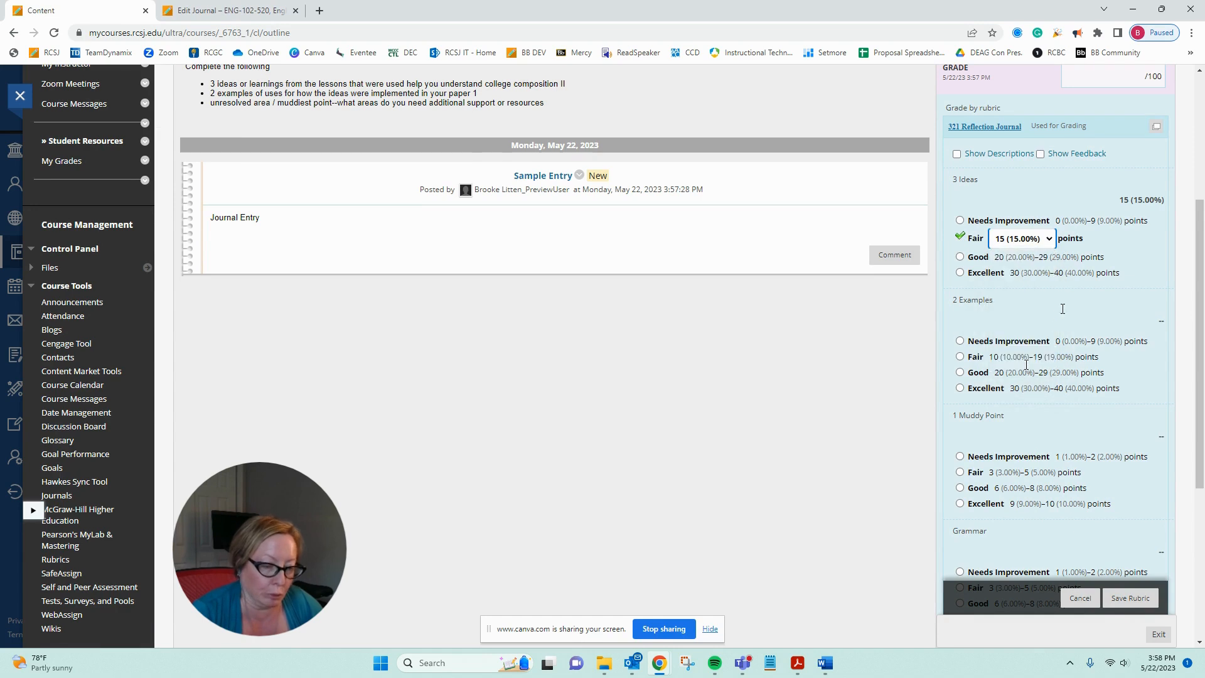
# Rate the 2 Examples criterion as Needs Improvement with 1 point.
pyautogui.scroll(-1, 965, 339)
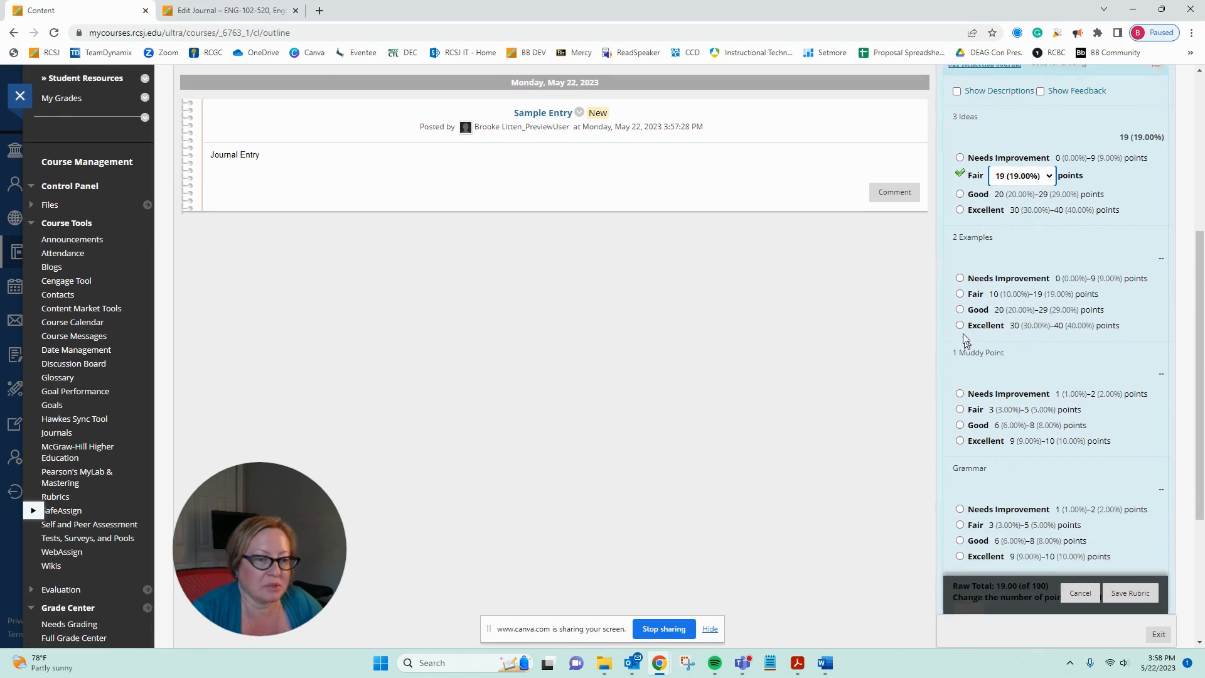
pyautogui.click(960, 278)
pyautogui.click(1098, 282)
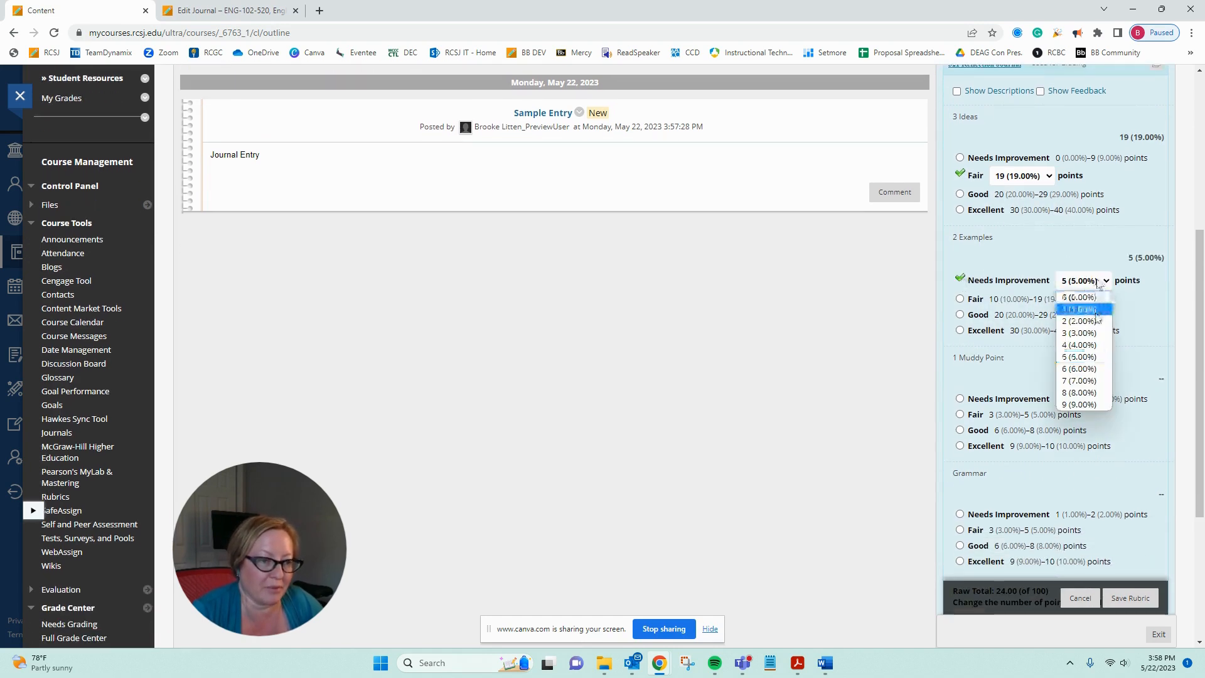
pyautogui.click(1095, 310)
# Rate the 1 Muddy Point criterion as Excellent with 10 points.
pyautogui.scroll(-2, 1071, 309)
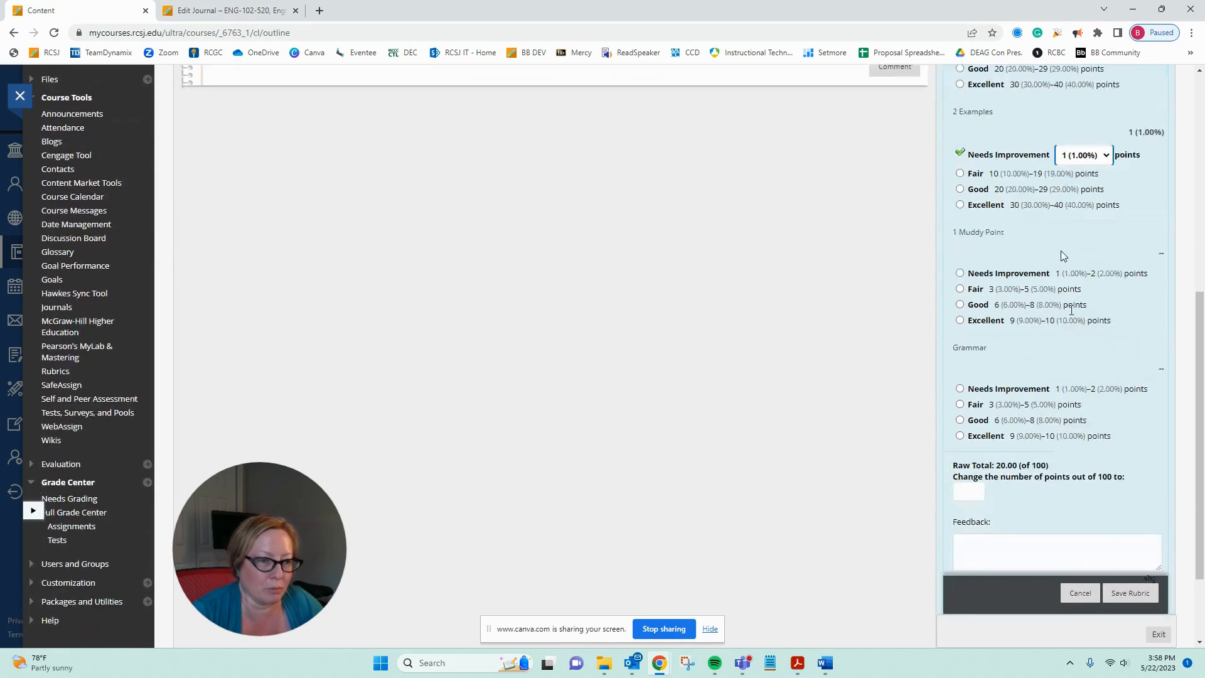
pyautogui.click(961, 321)
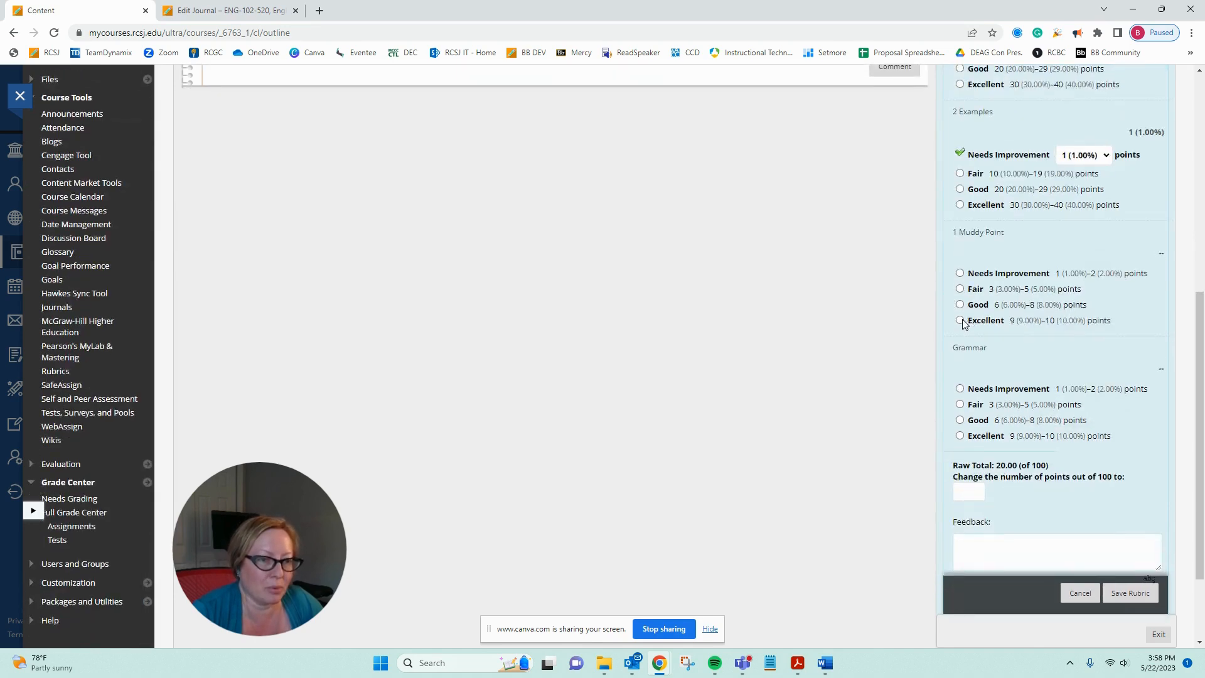
pyautogui.click(1042, 322)
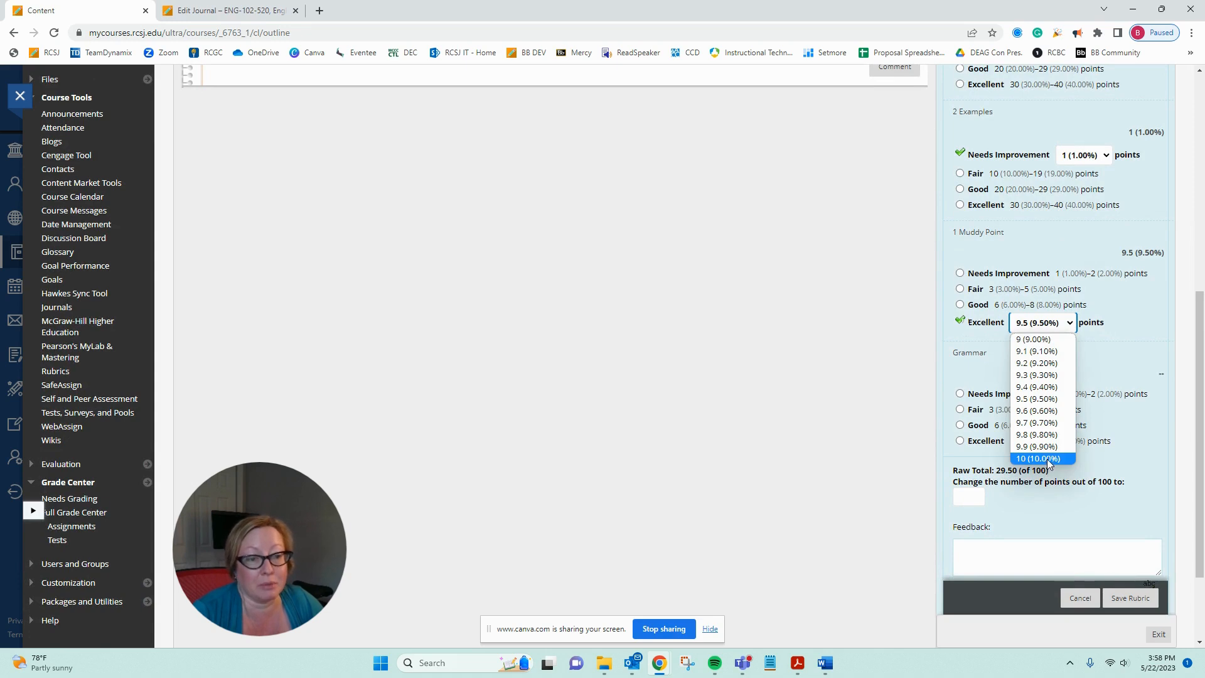
pyautogui.click(1083, 347)
pyautogui.press('Down')
# Rate the Grammar criterion as Excellent with 10 points.
pyautogui.click(961, 441)
pyautogui.click(1054, 443)
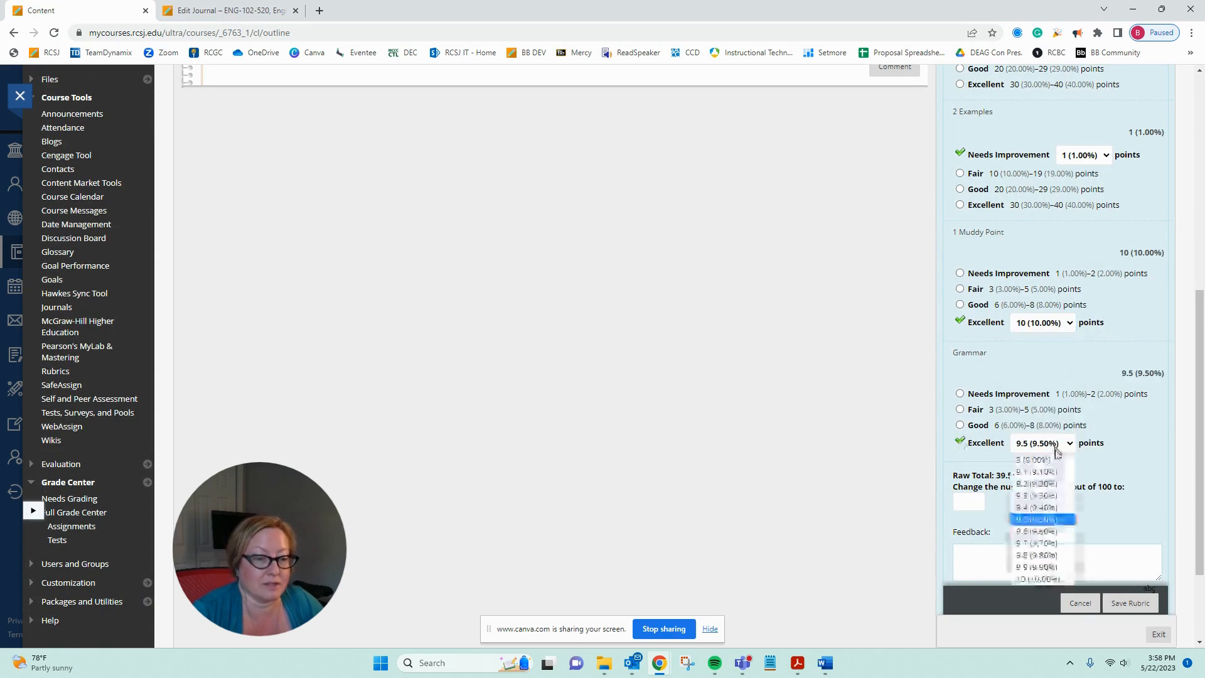
pyautogui.click(1048, 578)
pyautogui.click(1067, 444)
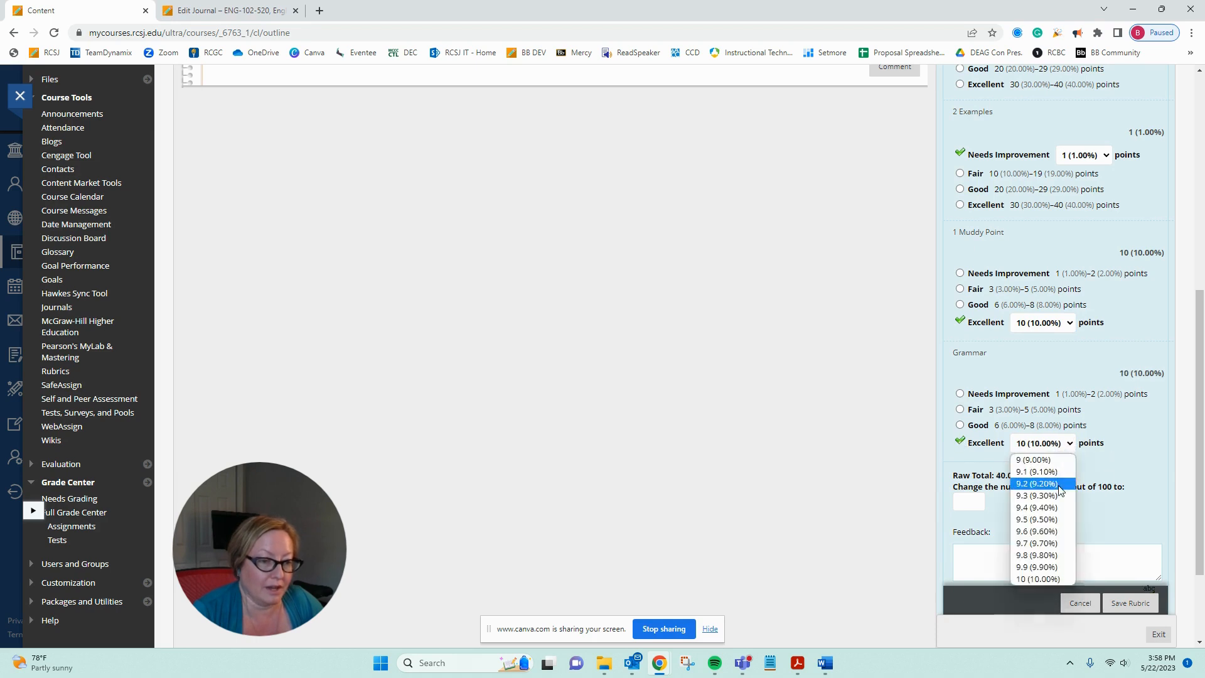
pyautogui.click(1054, 578)
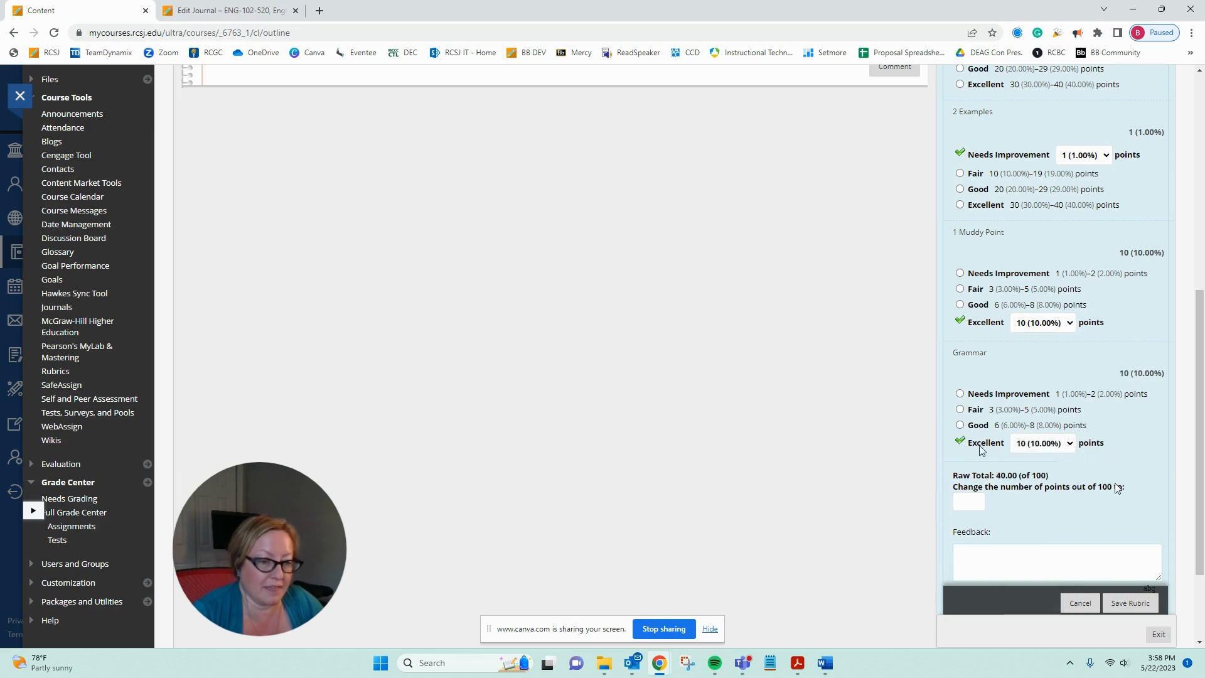
# Save the completed rubric without overriding its total points and submit the student's journal grade.
pyautogui.click(970, 501)
pyautogui.scroll(-1, 970, 501)
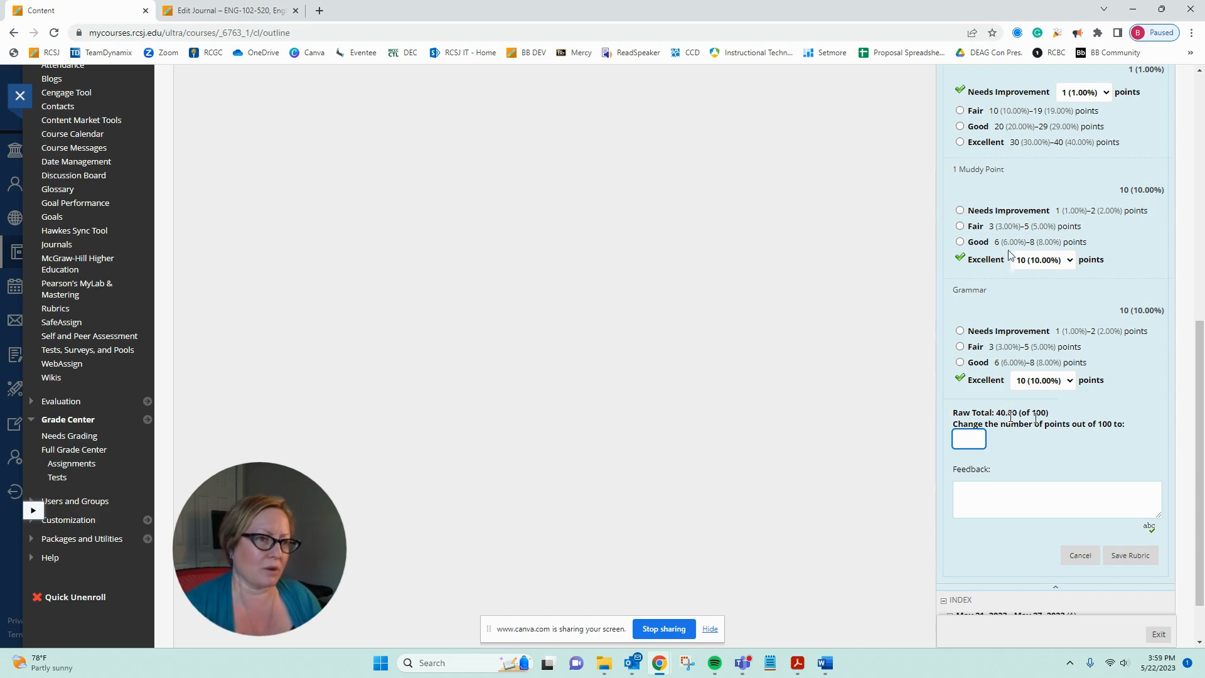
pyautogui.click(992, 435)
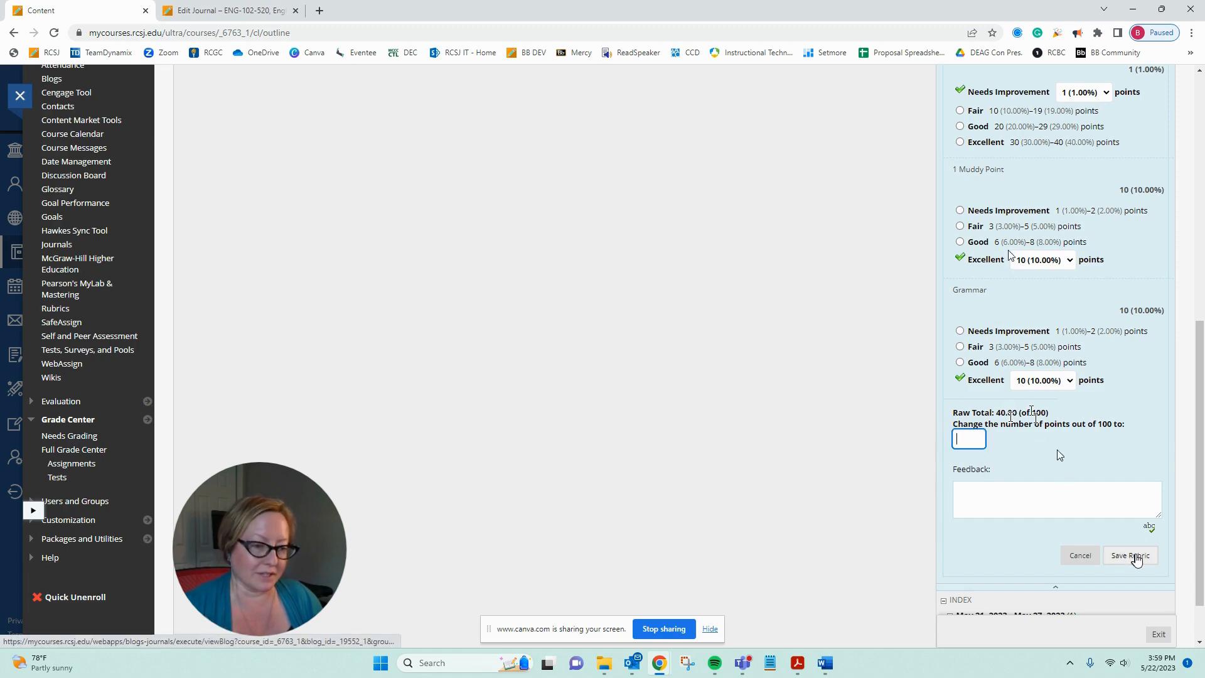
pyautogui.click(1139, 558)
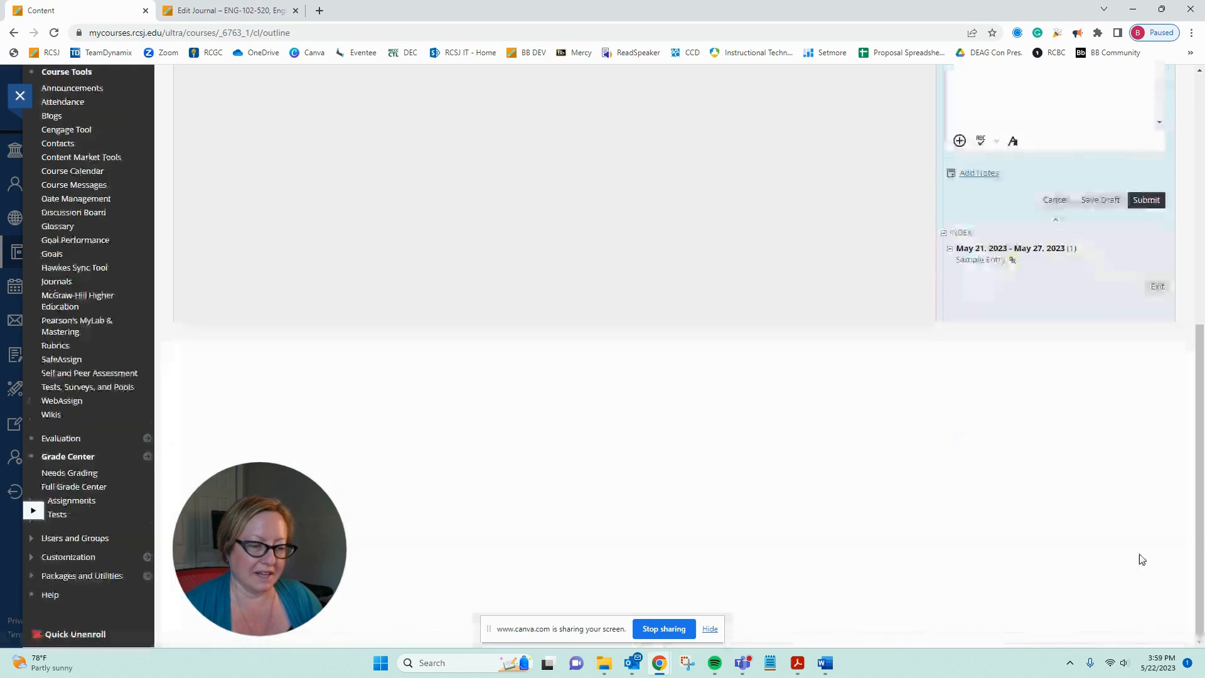
pyautogui.scroll(3, 1012, 462)
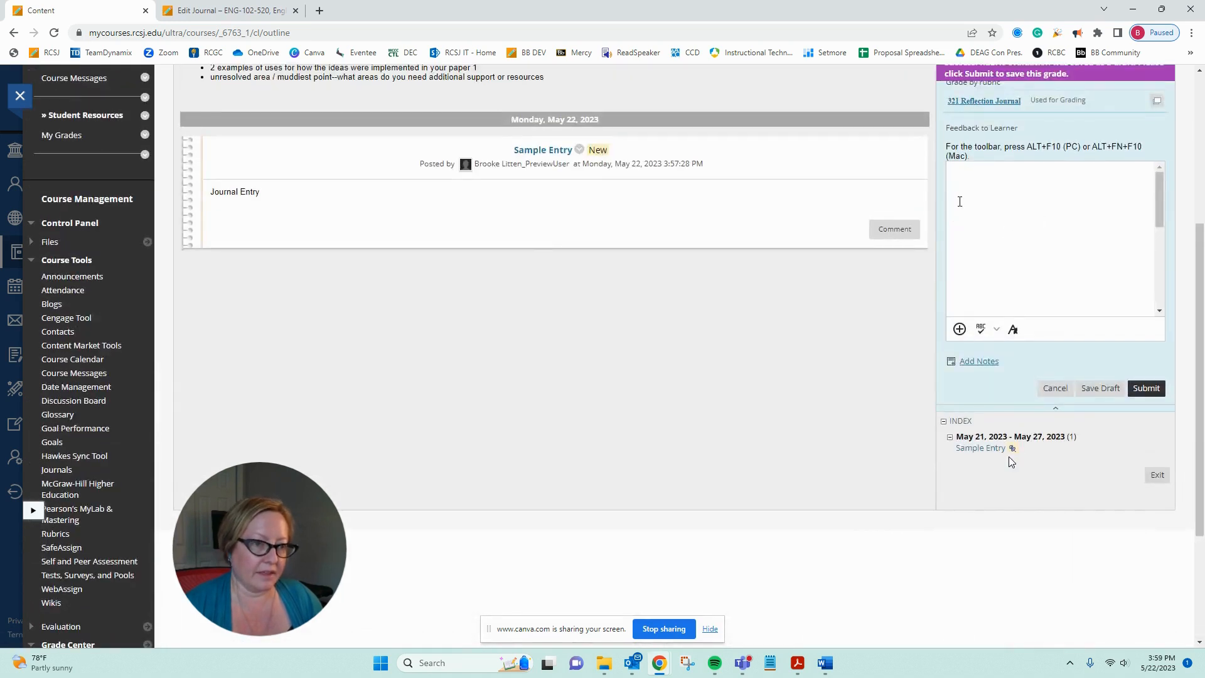
pyautogui.click(1146, 389)
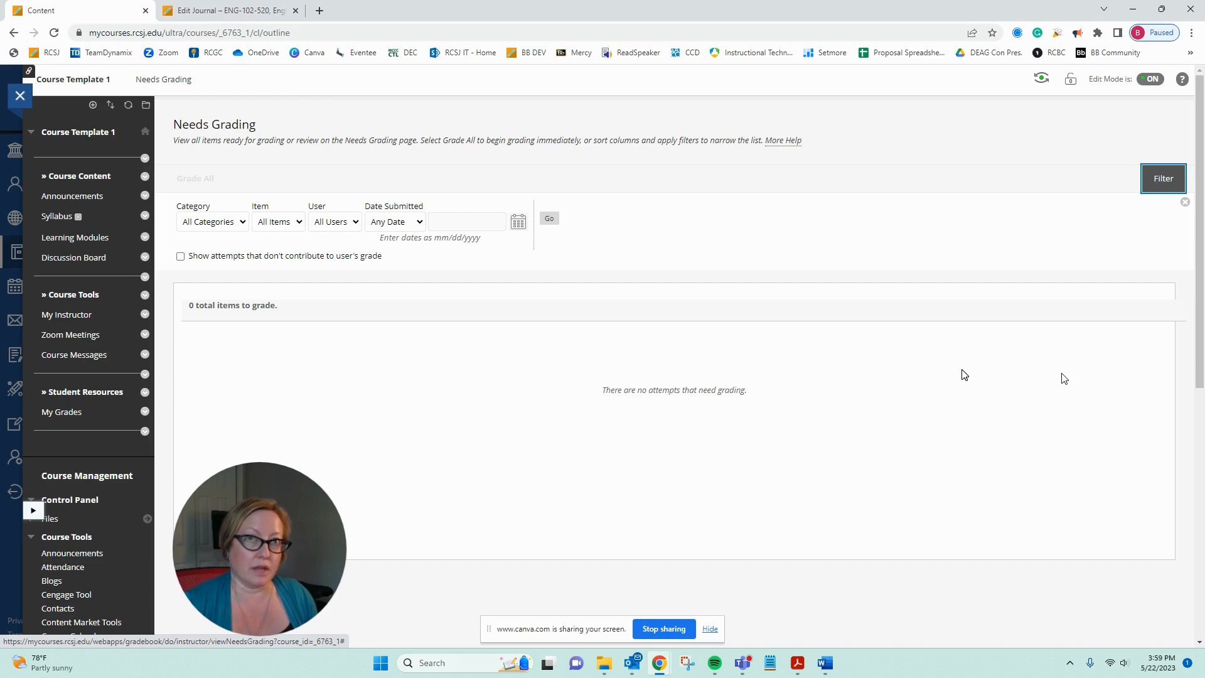
# Start a new assignment in Module 4 named Research Paper, with "Instructions" as its instructions text.
pyautogui.click(68, 241)
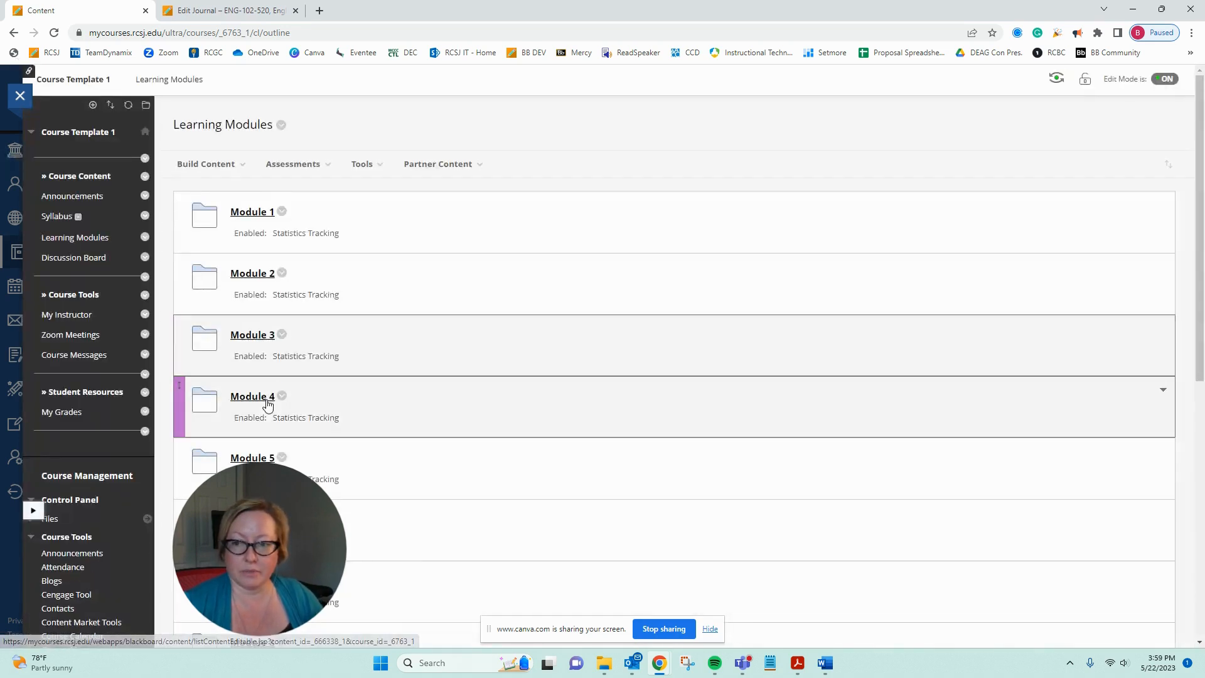
pyautogui.click(253, 397)
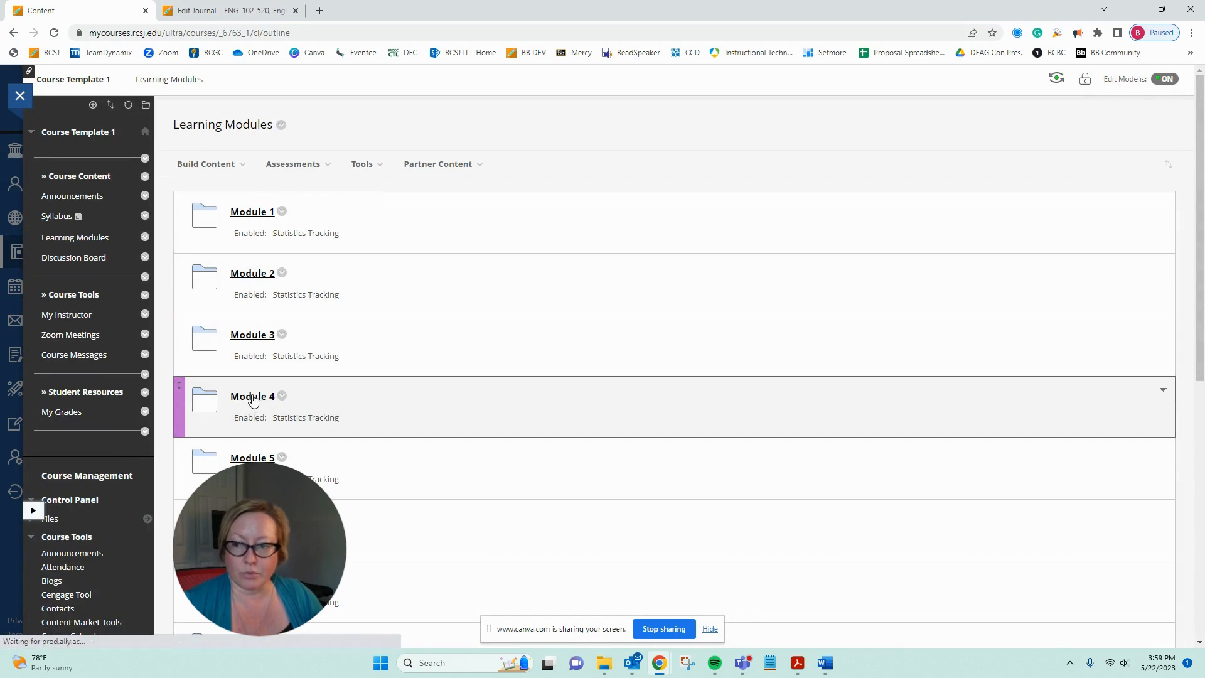
pyautogui.click(292, 164)
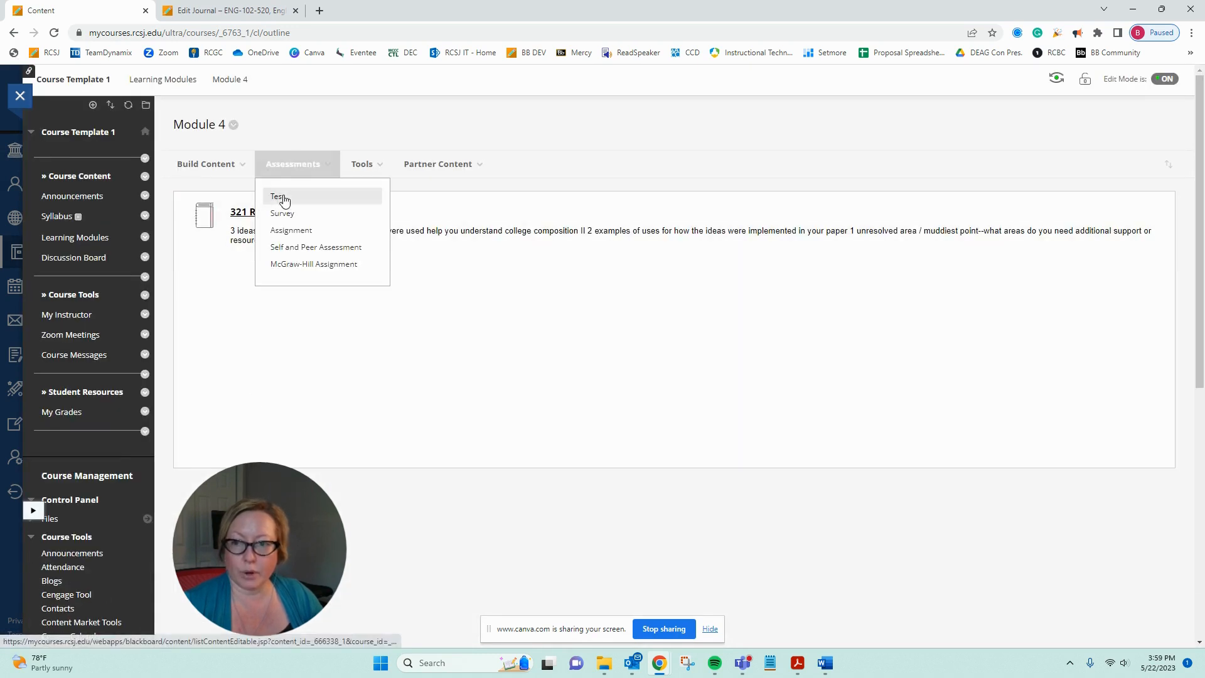
pyautogui.click(284, 231)
pyautogui.click(408, 261)
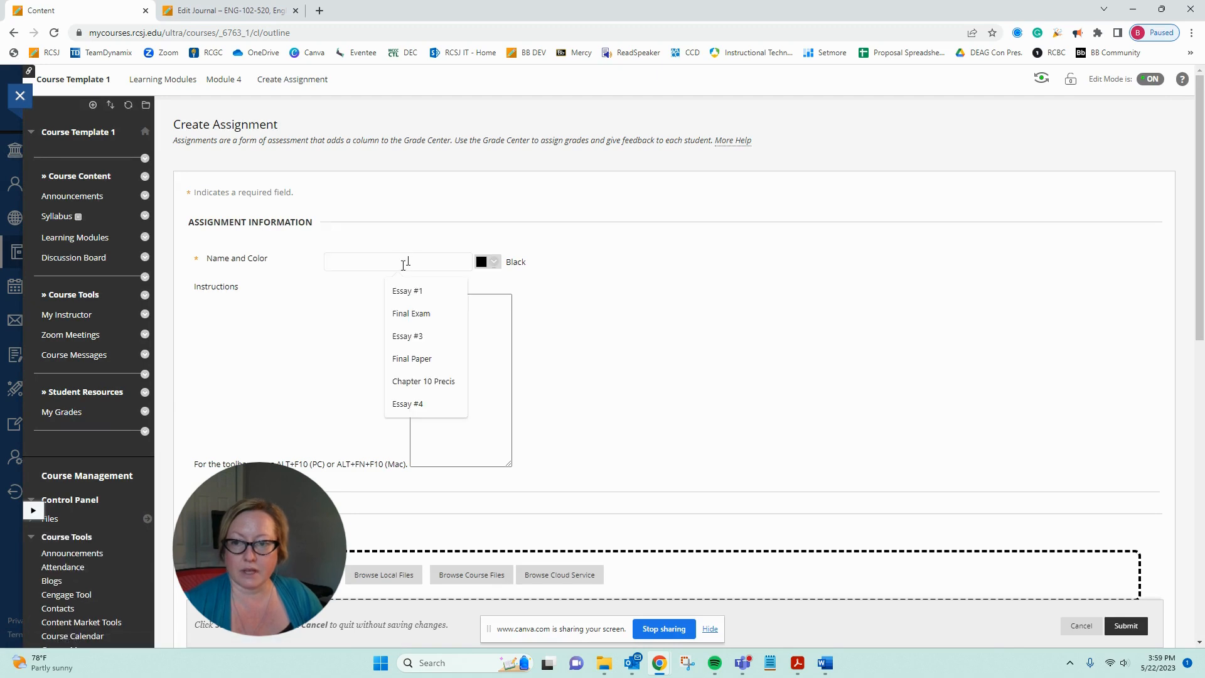
pyautogui.write('Research Paper')
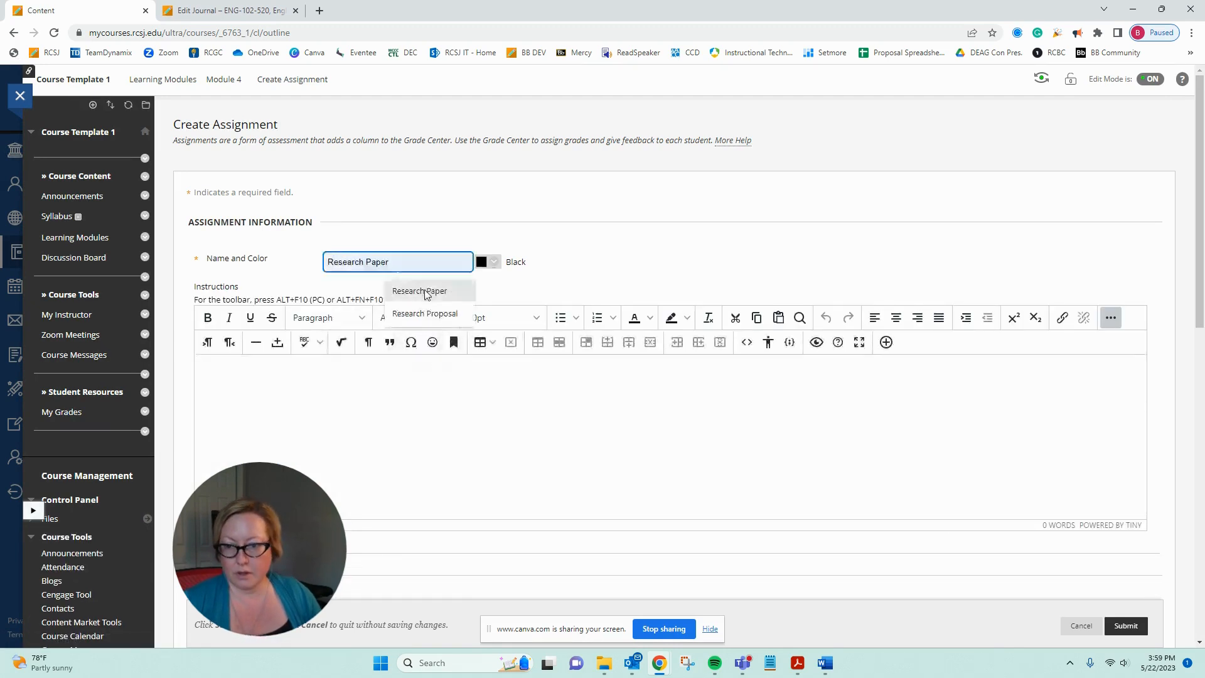
pyautogui.click(417, 291)
pyautogui.click(405, 417)
pyautogui.write('Instructions')
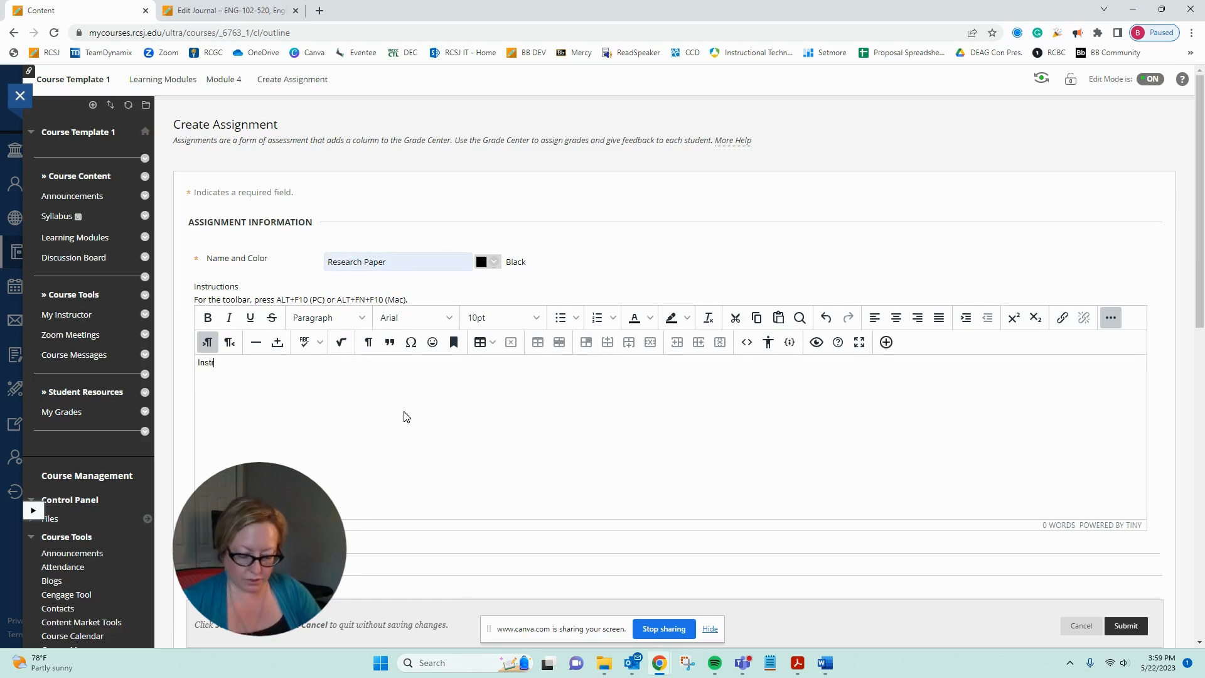
# Set the assignment's due date to 06/02/2023 at End of Day.
pyautogui.scroll(-5, 526, 359)
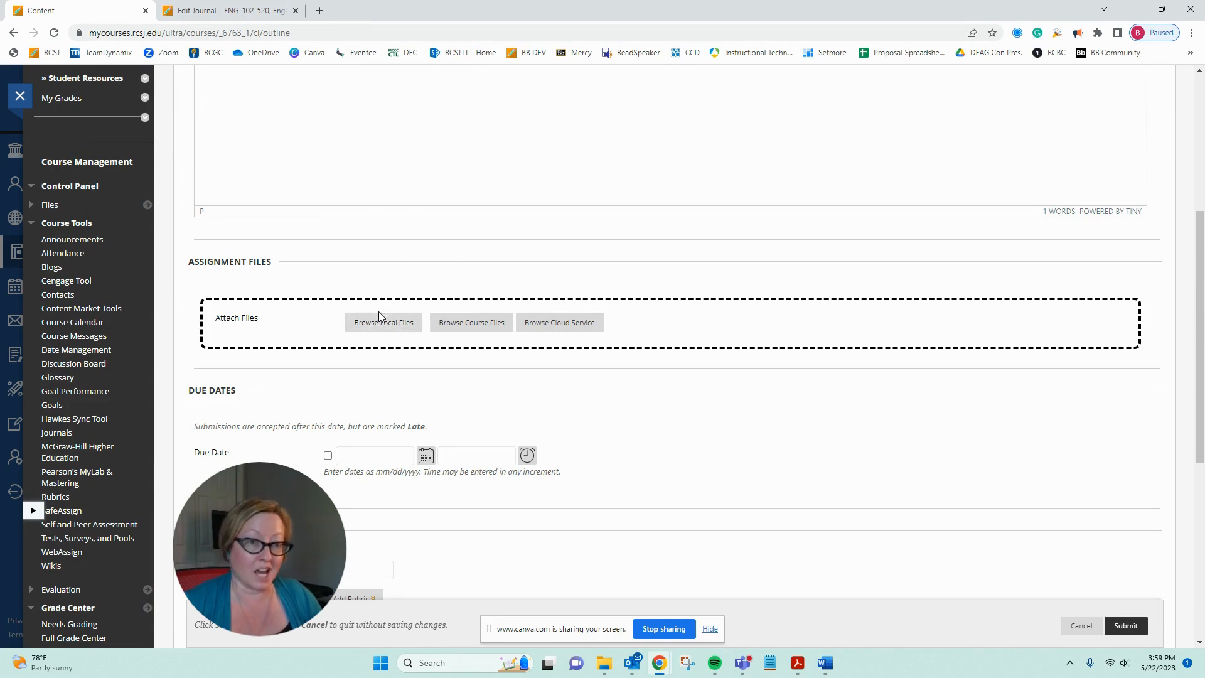
pyautogui.scroll(-2, 379, 314)
pyautogui.click(328, 330)
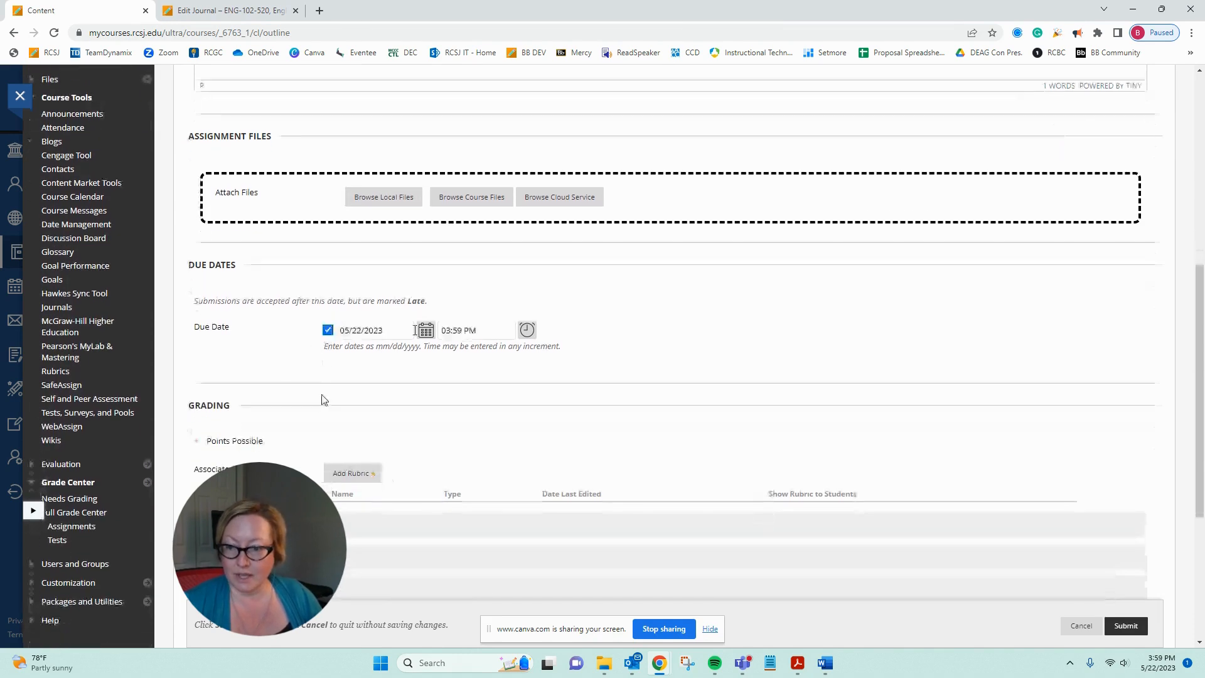
pyautogui.click(426, 329)
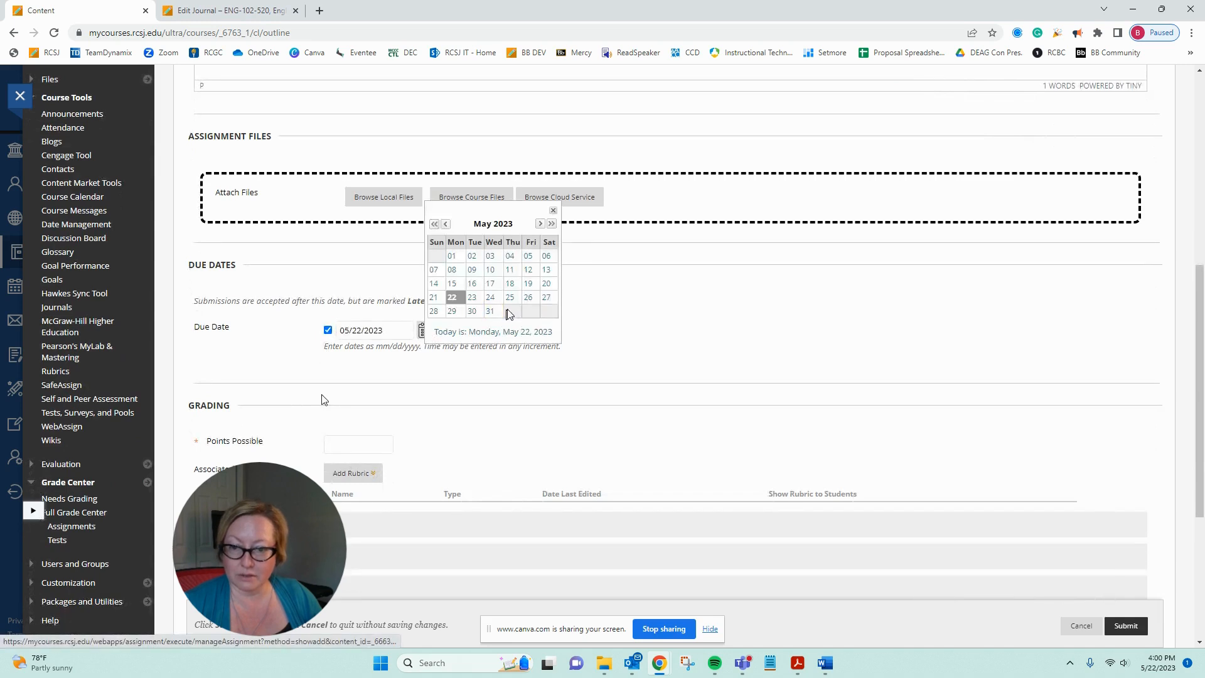
pyautogui.click(539, 224)
pyautogui.click(528, 255)
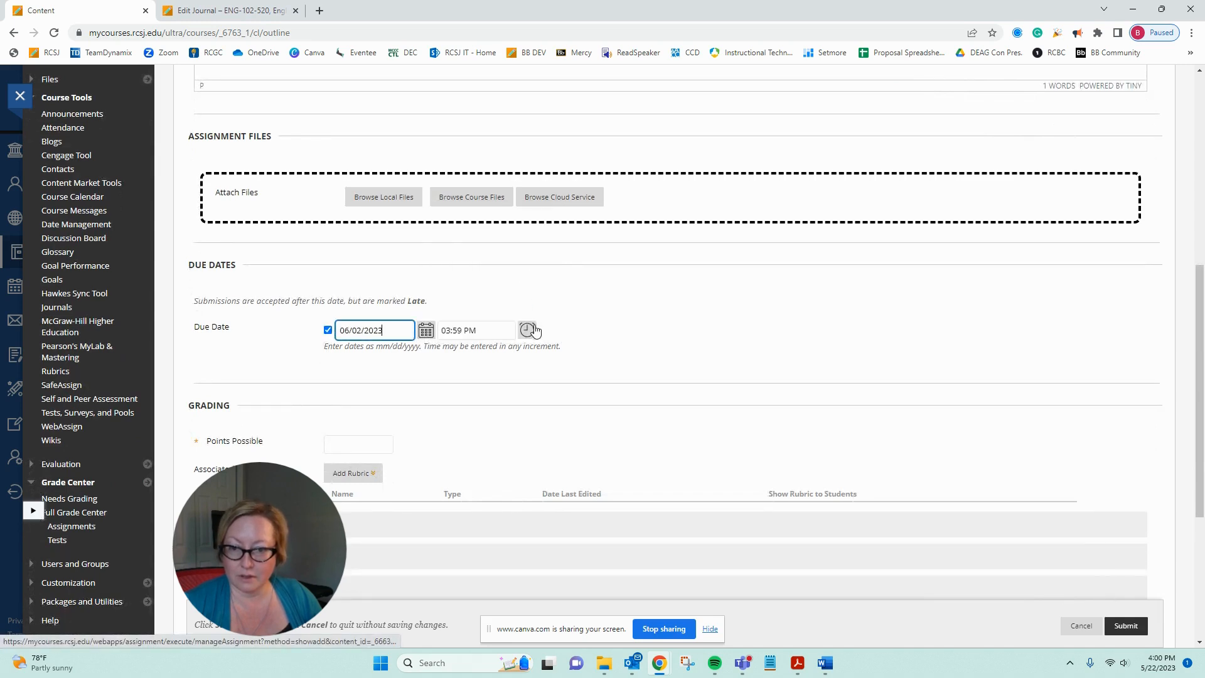
pyautogui.click(528, 329)
pyautogui.scroll(-10, 562, 314)
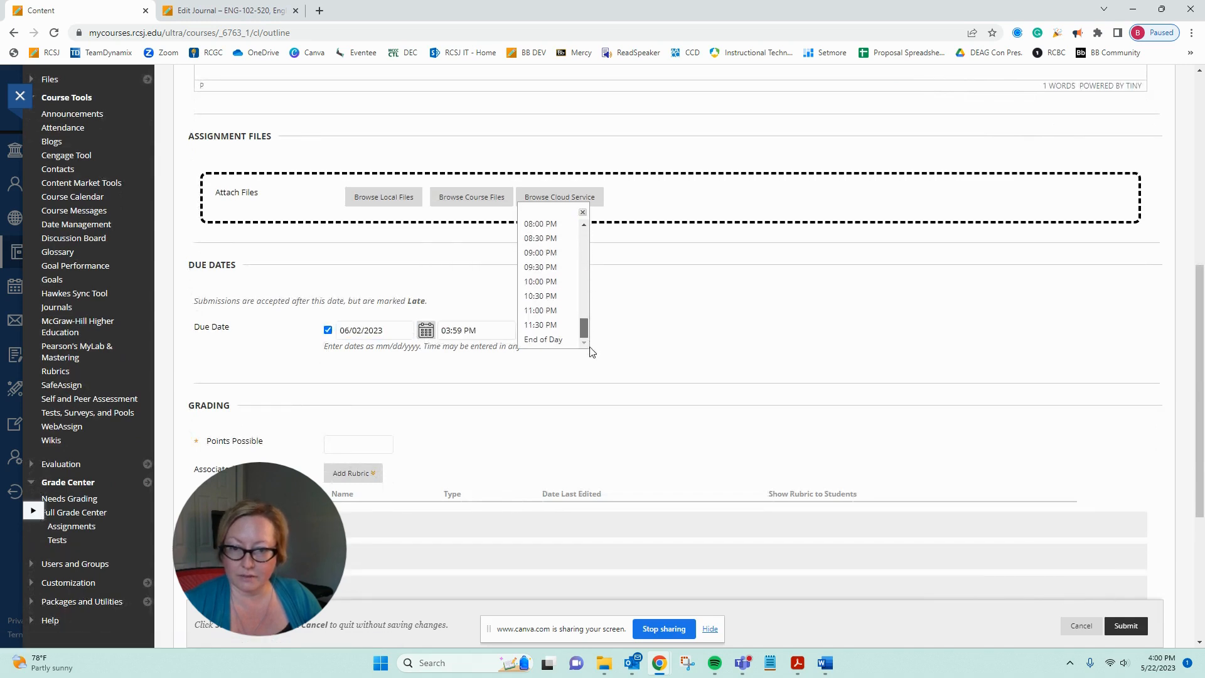
pyautogui.click(544, 340)
# Set the Research Paper assignment's points possible to 100.
pyautogui.scroll(-2, 705, 317)
pyautogui.click(342, 318)
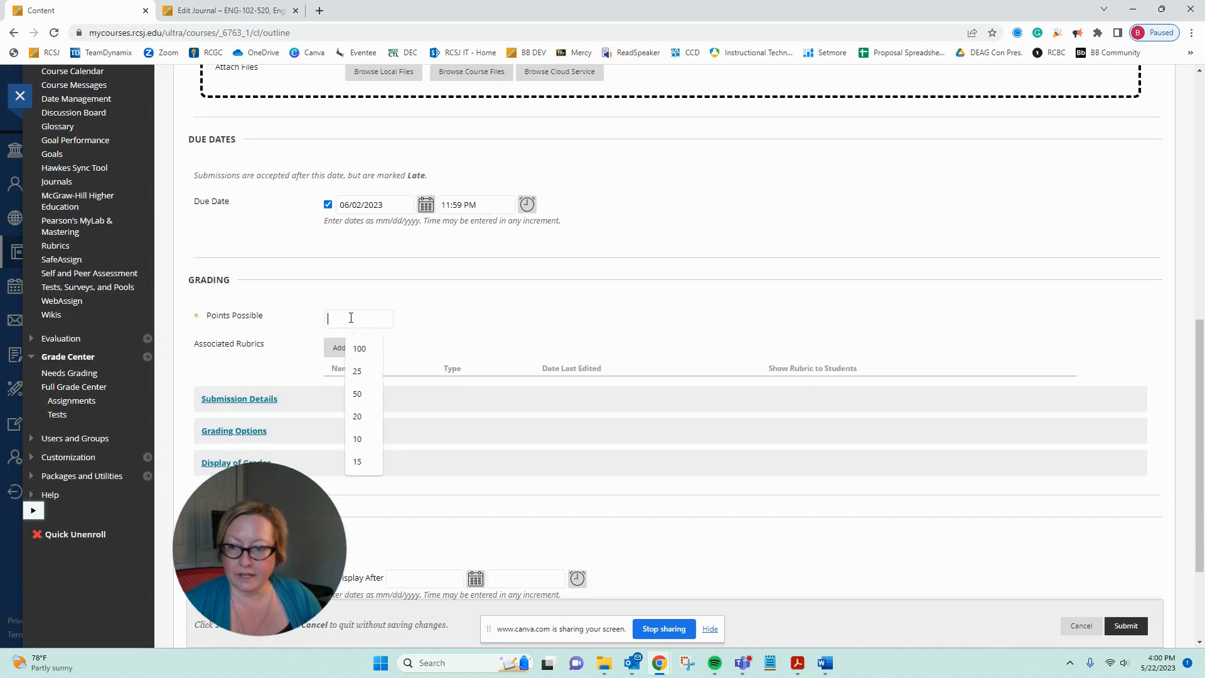
pyautogui.click(369, 350)
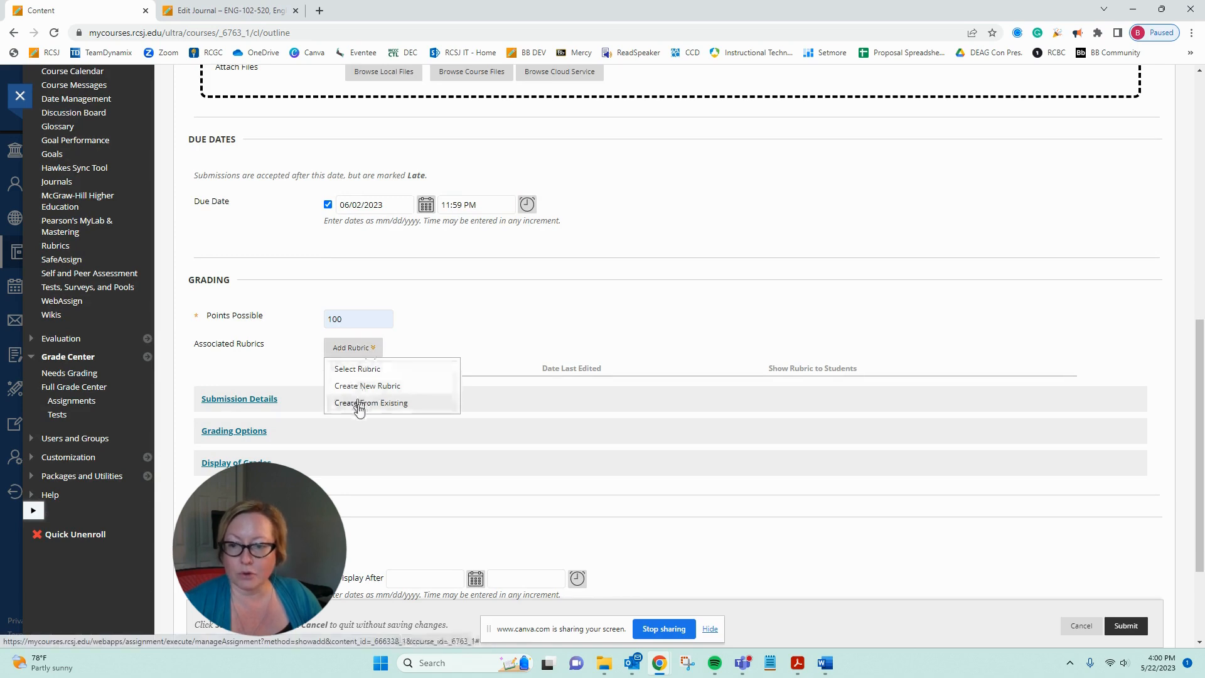
# Preview the 321 Reflection Journal rubric among the existing rubrics that can be associated with the assignment.
pyautogui.click(363, 369)
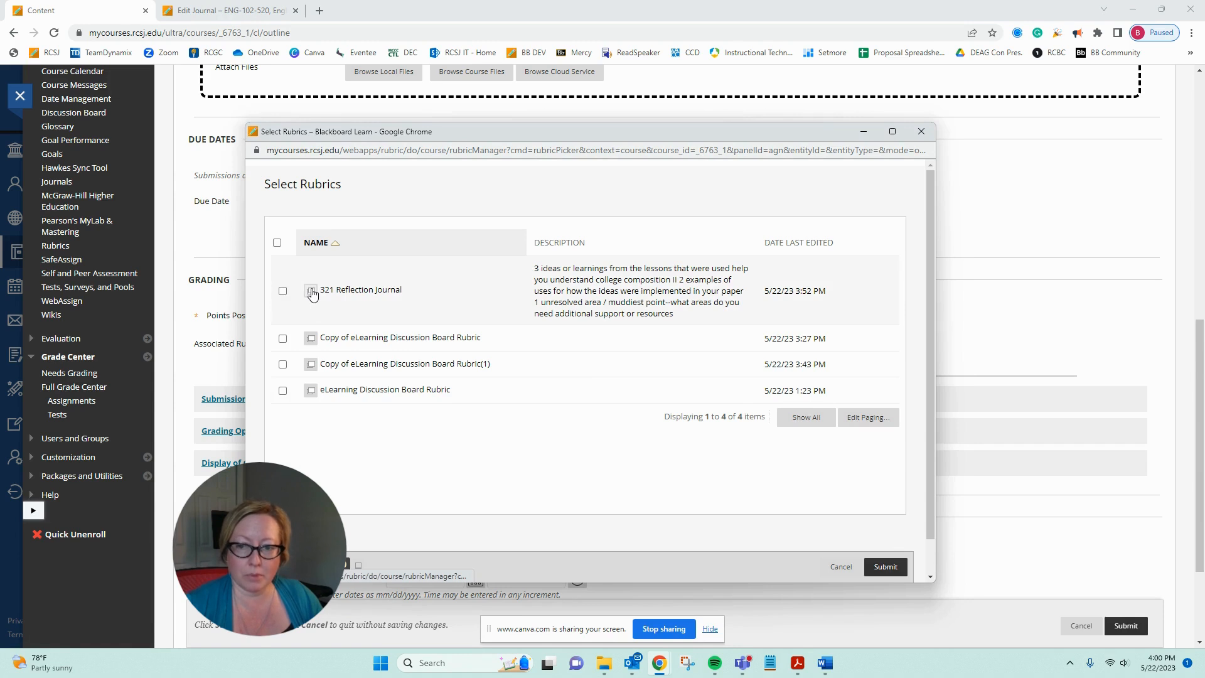
pyautogui.click(310, 291)
pyautogui.scroll(-2, 573, 364)
pyautogui.scroll(5, 573, 380)
pyautogui.click(829, 201)
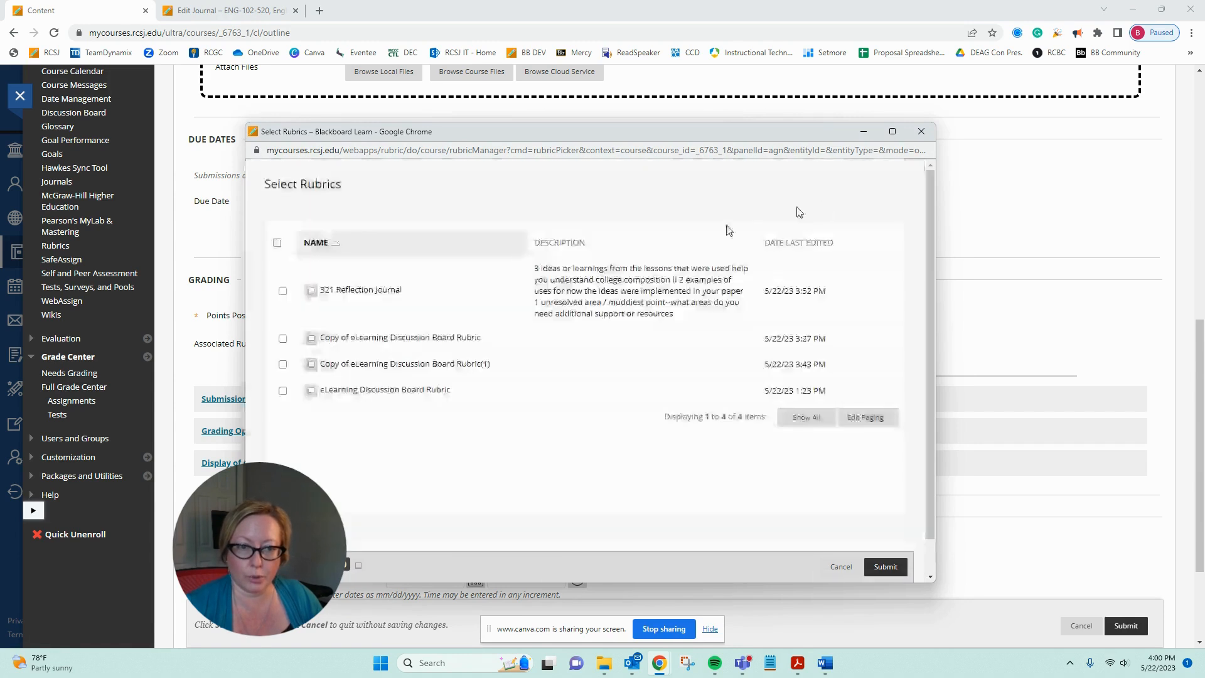
# Associate the 321 Reflection Journal rubric using its maximum points as the points possible, and show it to students with rubric scores.
pyautogui.click(282, 292)
pyautogui.click(886, 567)
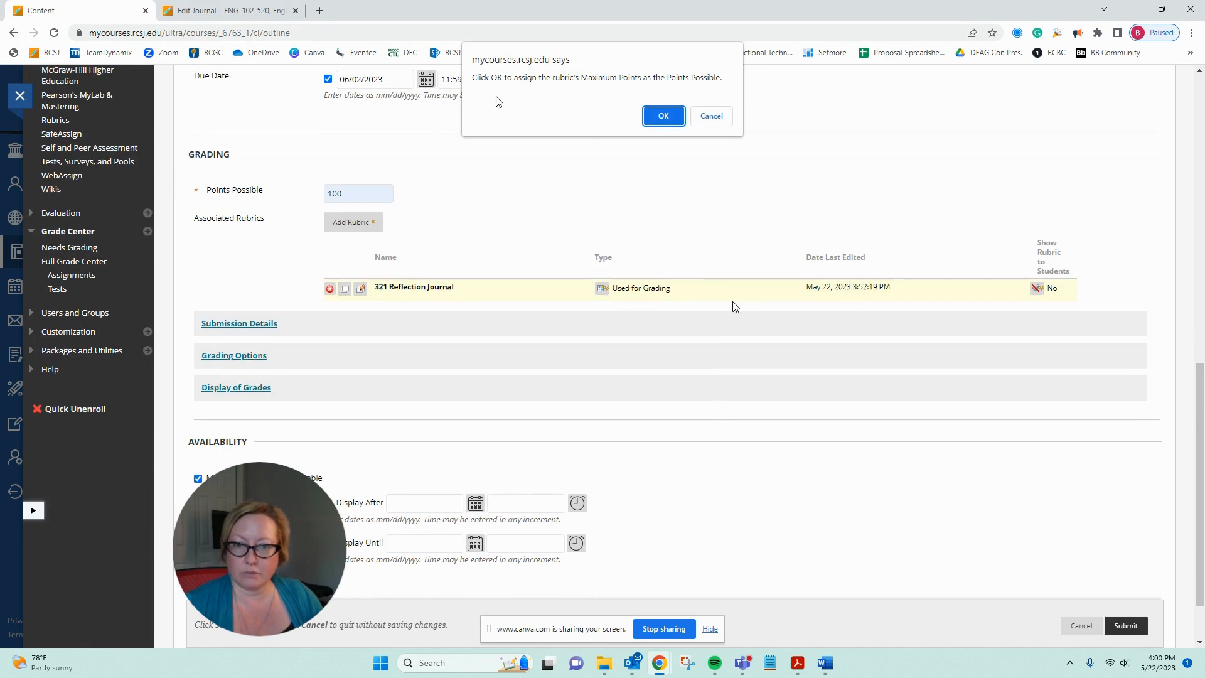
pyautogui.click(676, 125)
pyautogui.click(1037, 288)
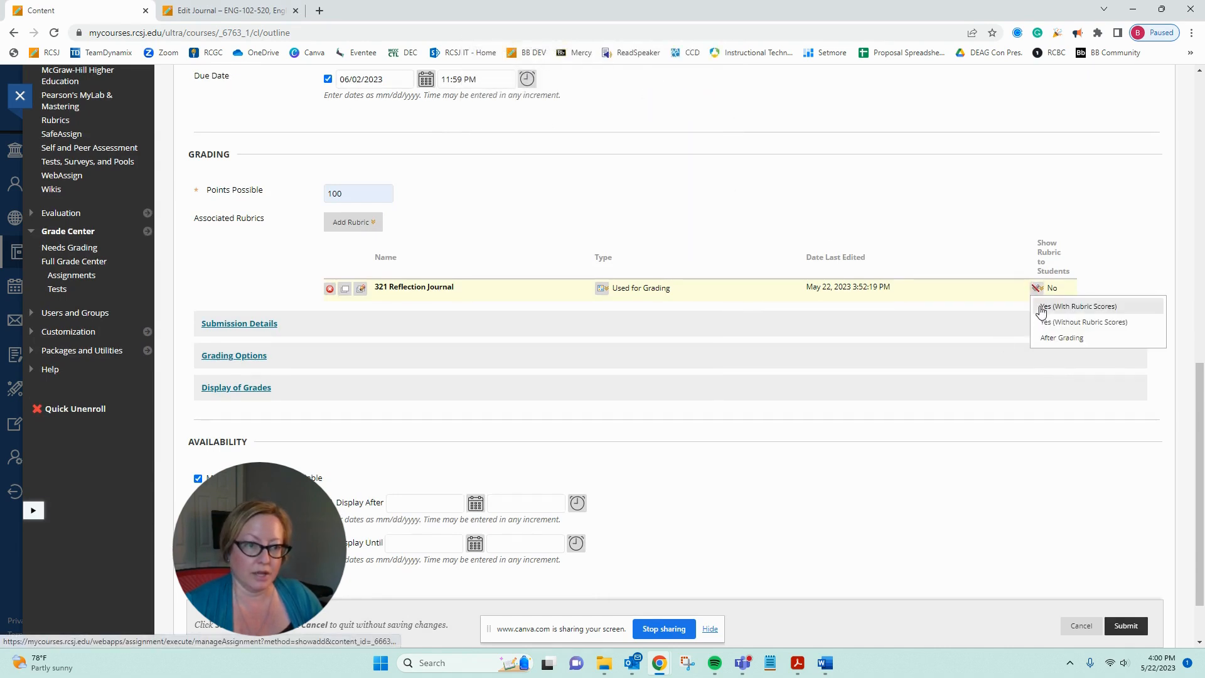
pyautogui.click(1041, 309)
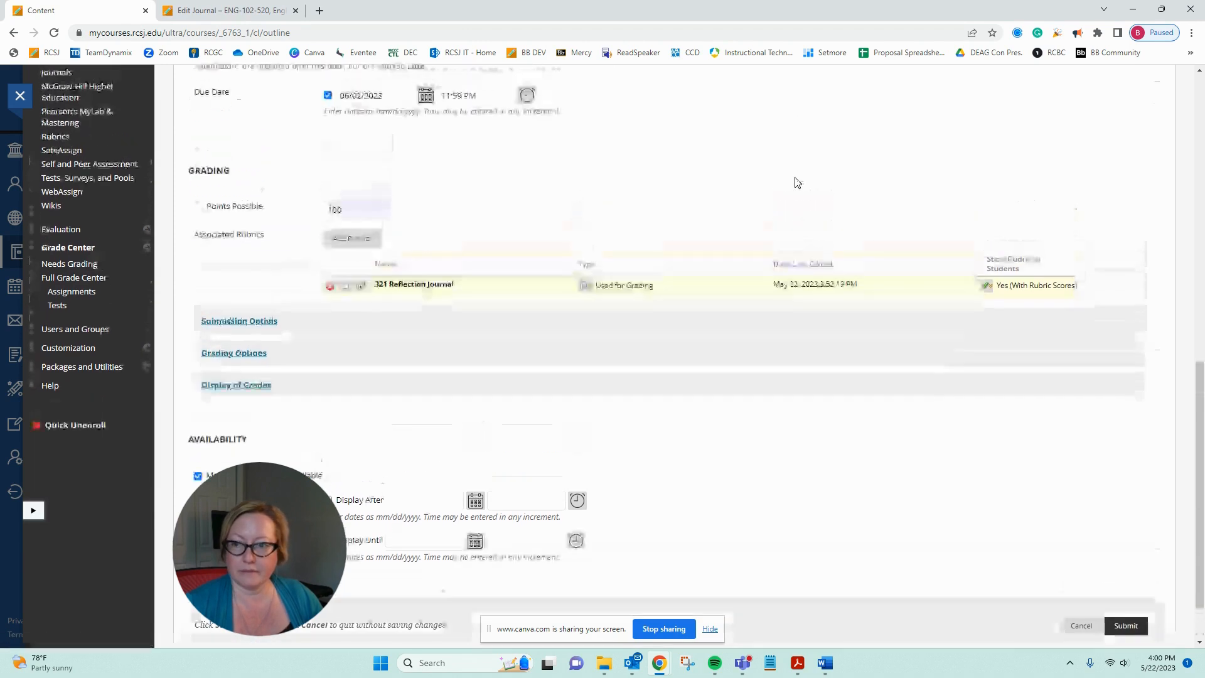
# In the submission details, enable checking submissions for plagiarism using SafeAssign.
pyautogui.click(259, 322)
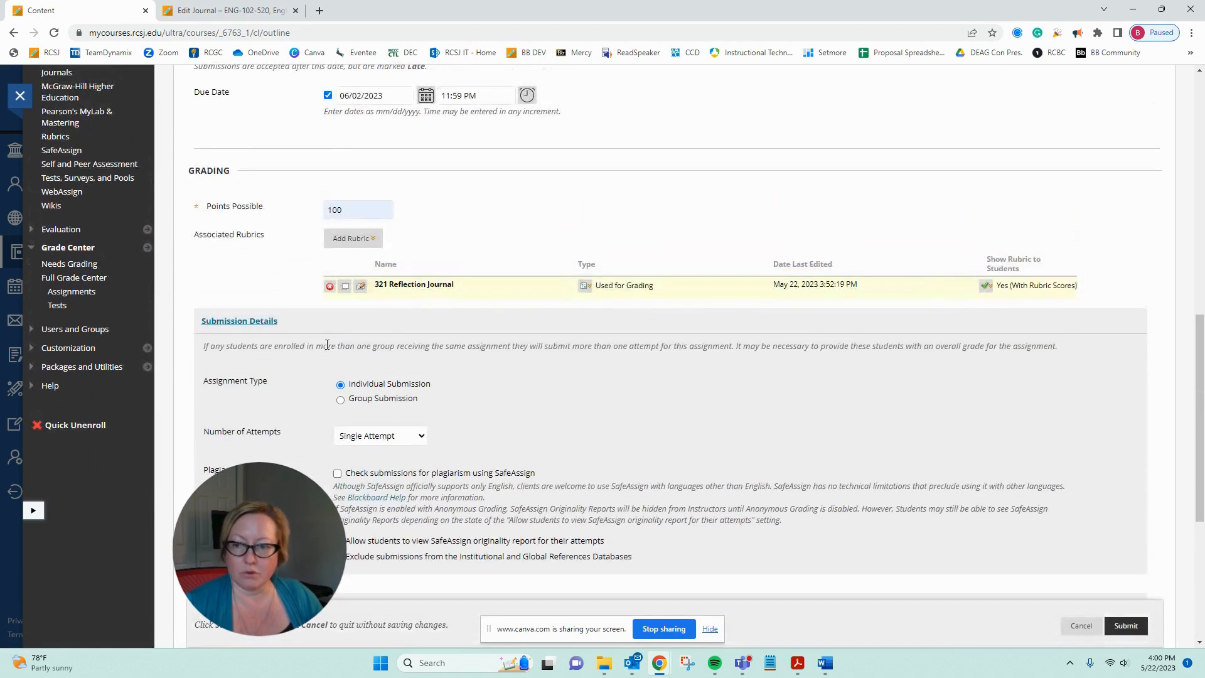
pyautogui.scroll(-2, 374, 453)
pyautogui.click(337, 349)
# Allow multiple attempts with a maximum of 2, and submit the Research Paper assignment.
pyautogui.click(353, 310)
pyautogui.click(380, 331)
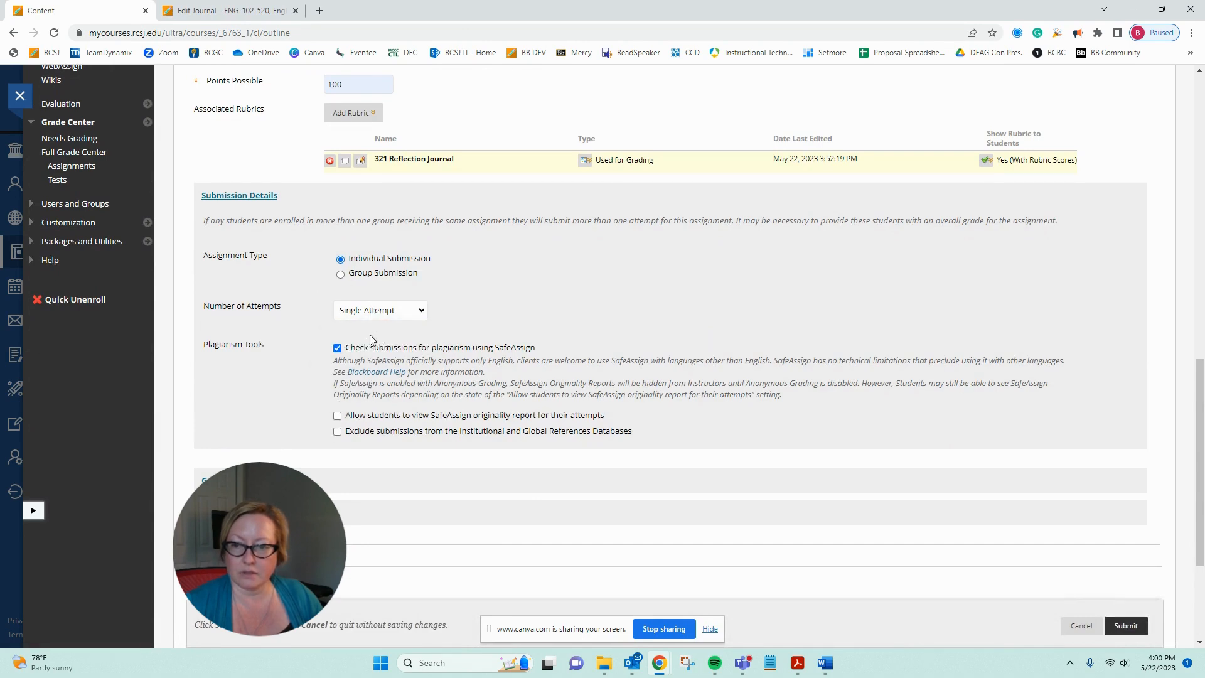
pyautogui.click(422, 315)
pyautogui.click(385, 339)
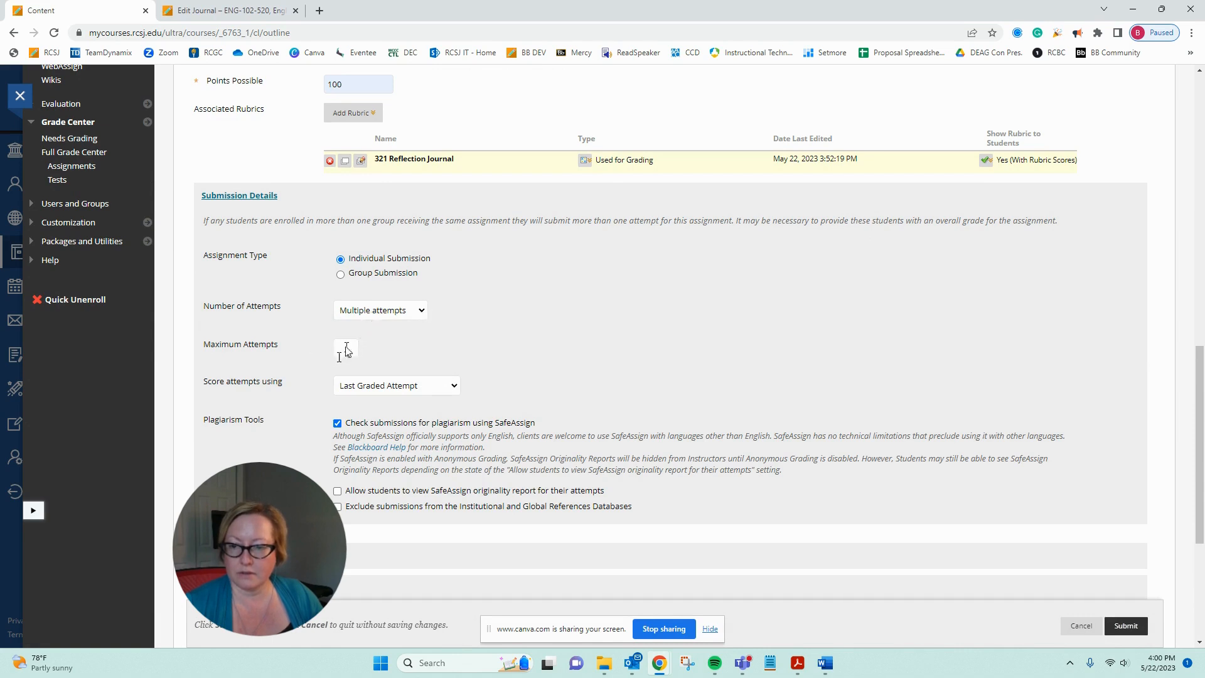
pyautogui.click(380, 317)
pyautogui.click(361, 338)
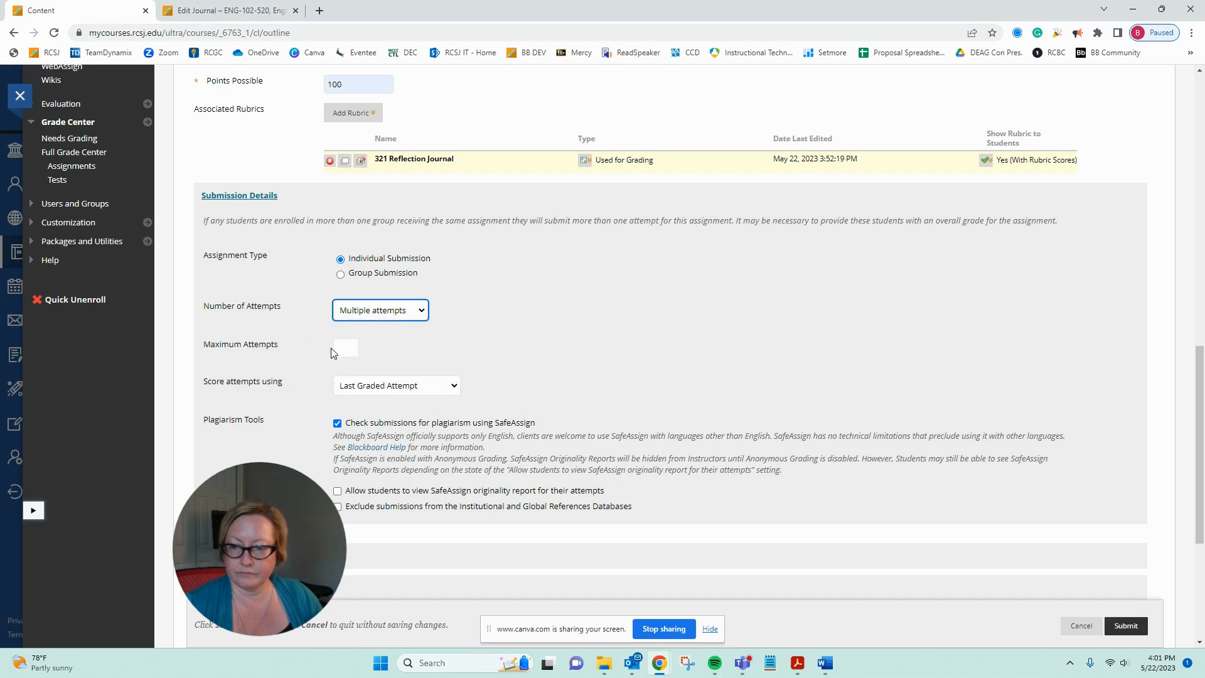
pyautogui.click(346, 348)
pyautogui.write('2')
pyautogui.click(351, 376)
pyautogui.scroll(-5, 638, 329)
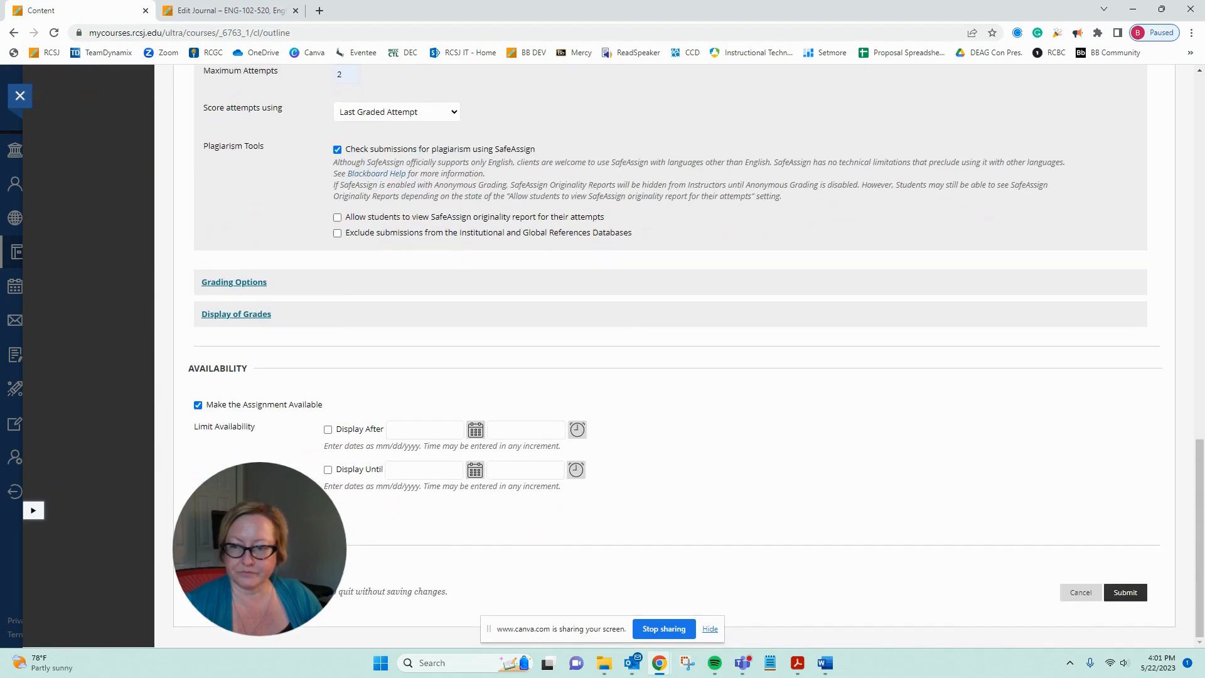
pyautogui.click(1125, 593)
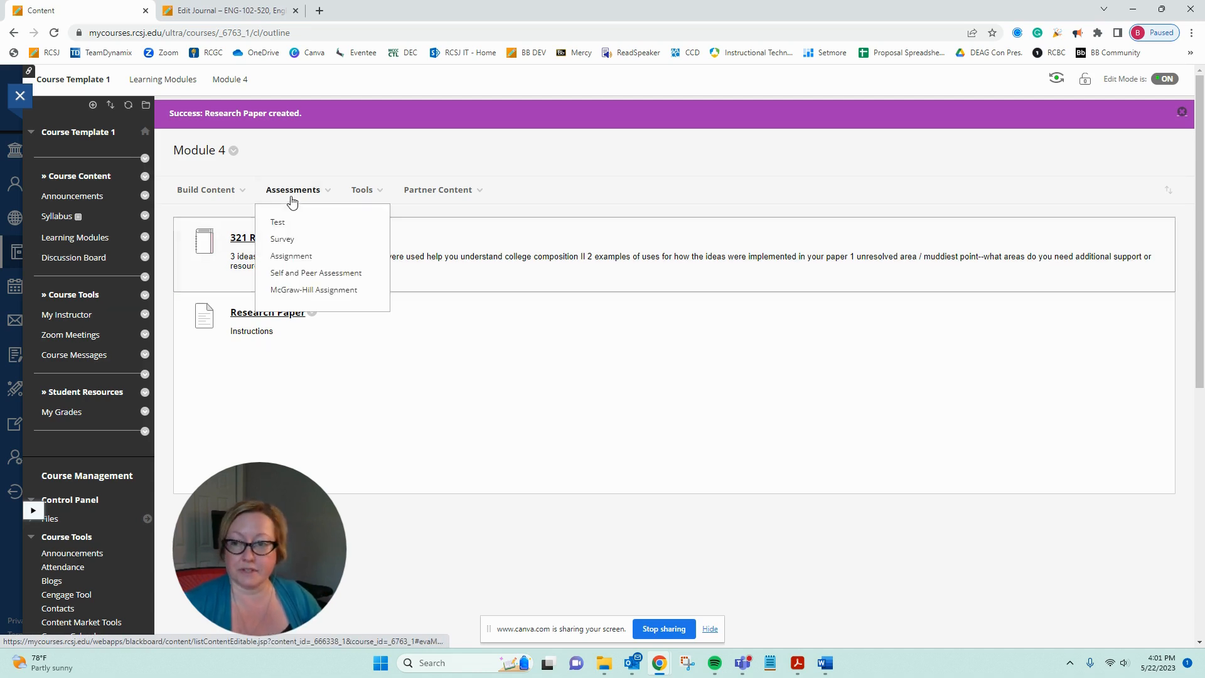
# Start a new discussion board forum from Module 4 named Example Forum, with "Instructions" as its description.
pyautogui.moveTo(361, 191)
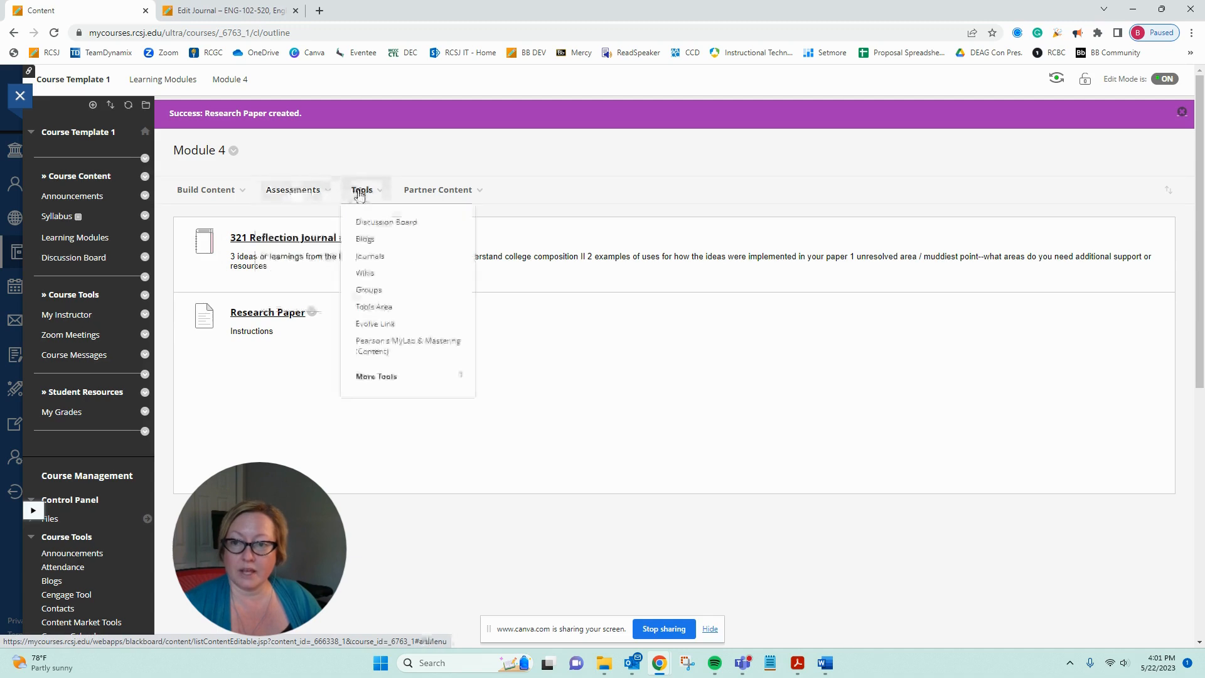
pyautogui.click(368, 224)
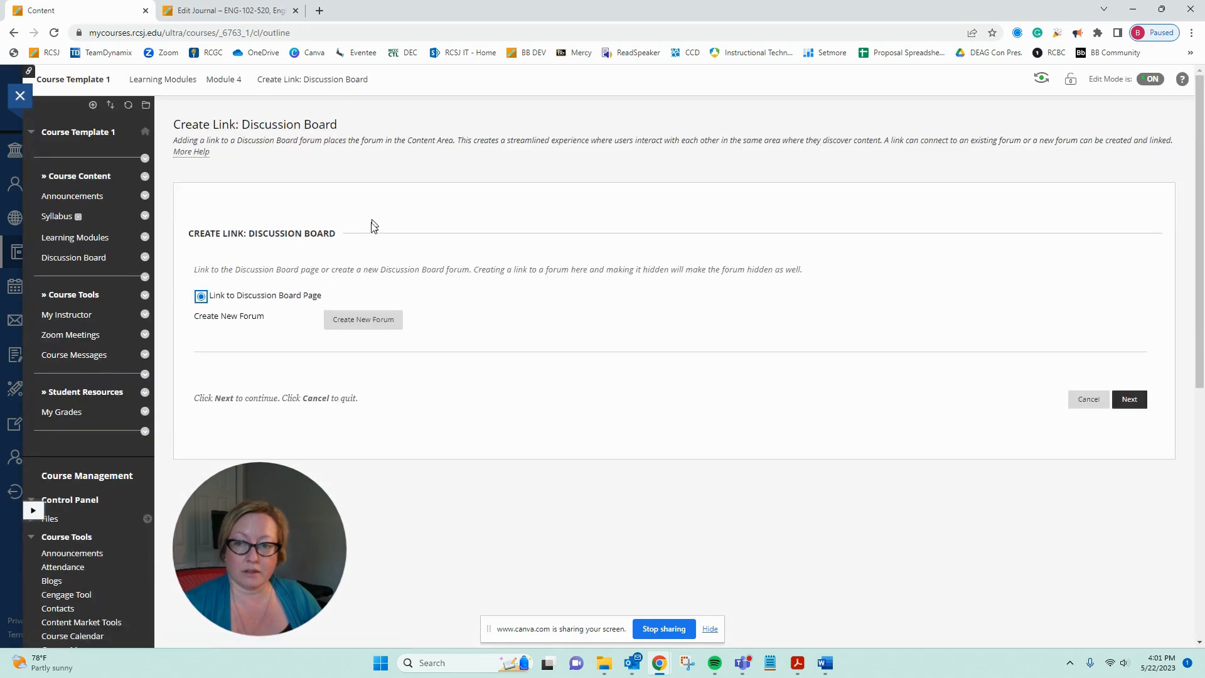
pyautogui.click(362, 326)
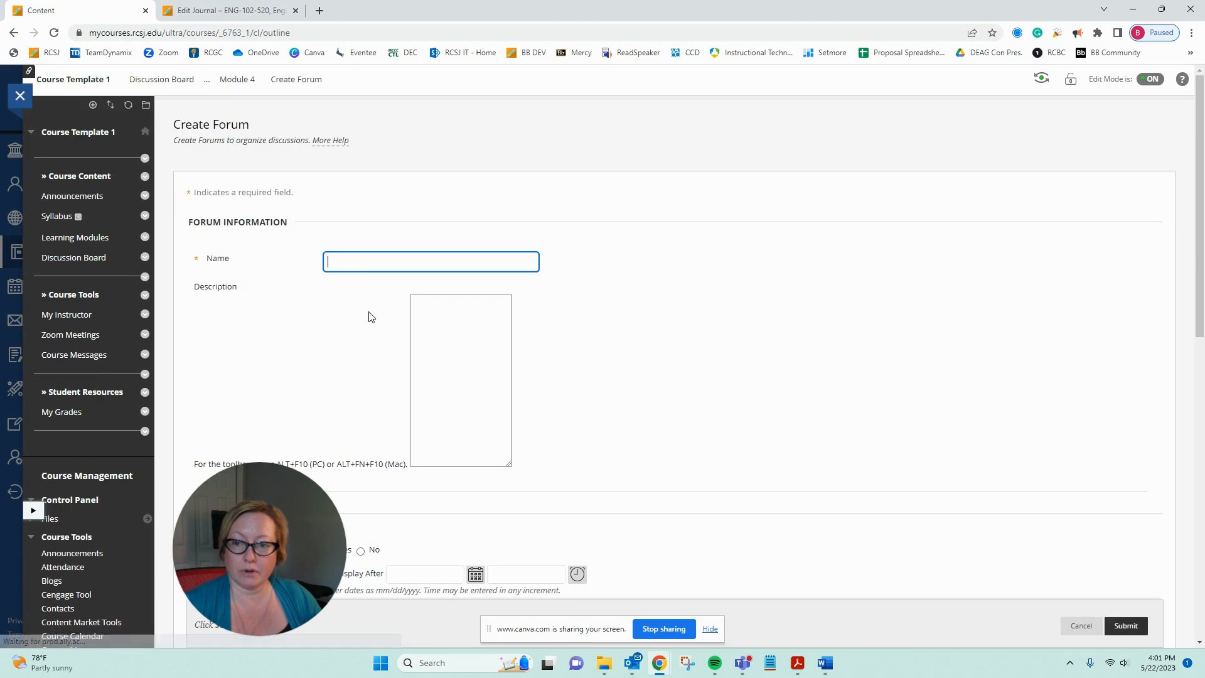
pyautogui.click(373, 263)
pyautogui.write('Ex')
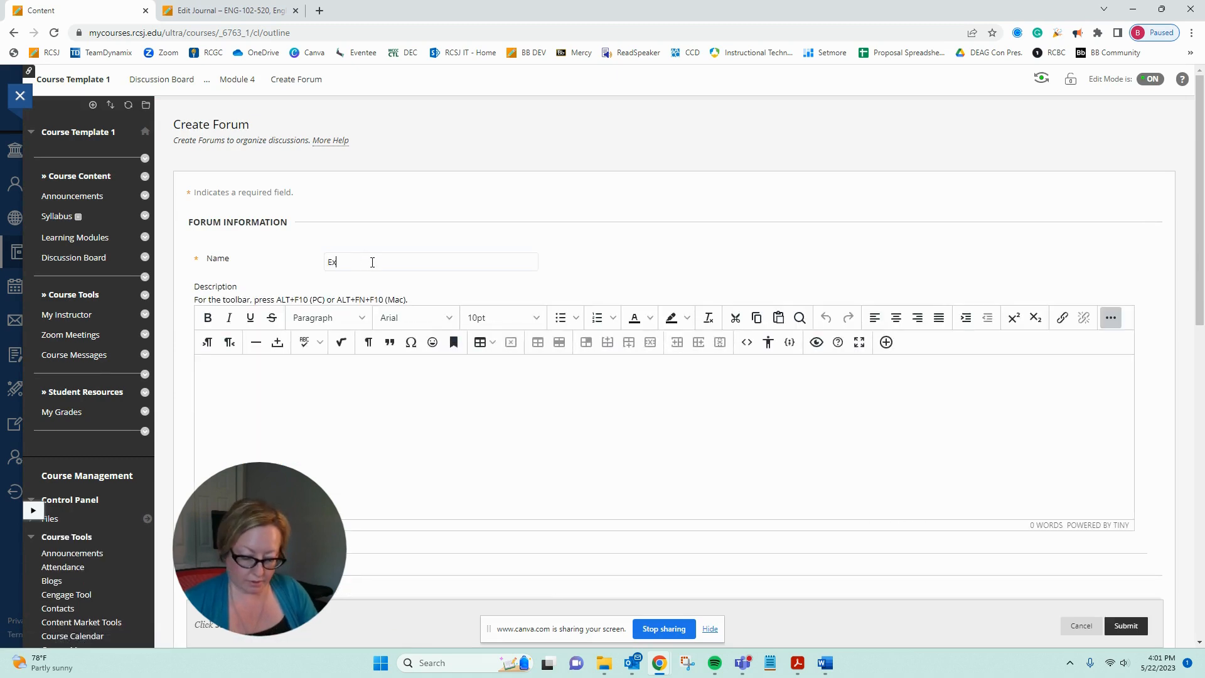
pyautogui.write('amp[lee Forum')
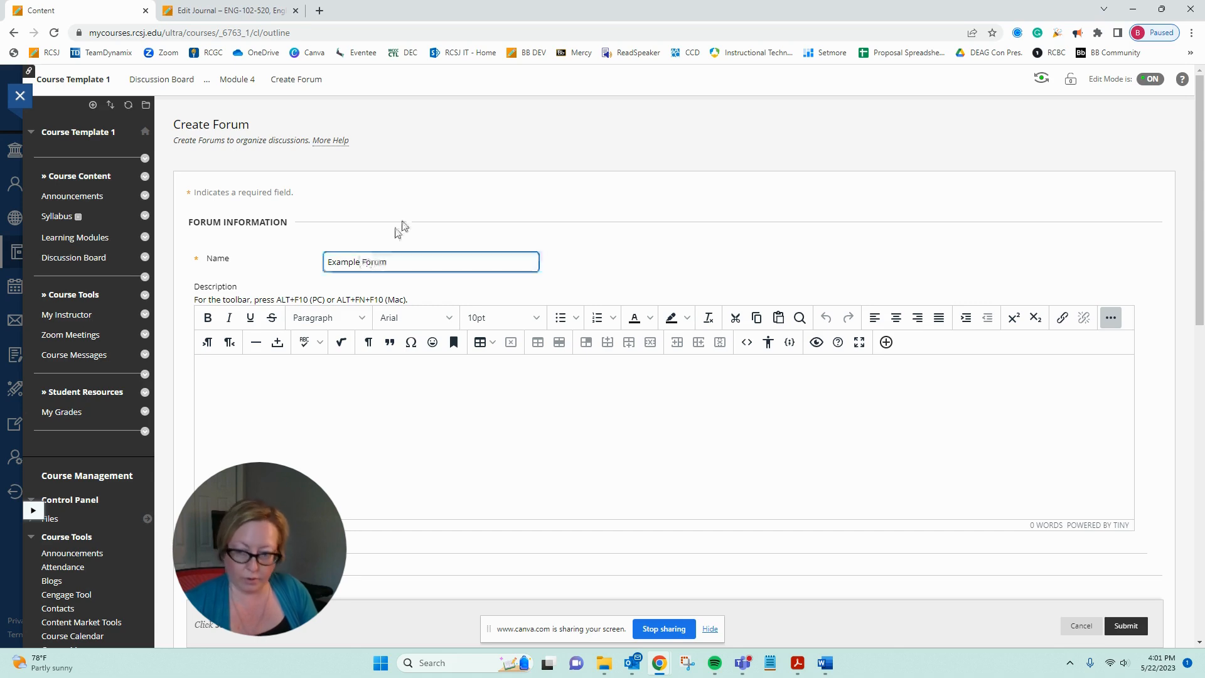
pyautogui.scroll(-3, 439, 264)
pyautogui.click(468, 478)
pyautogui.write('Instructions')
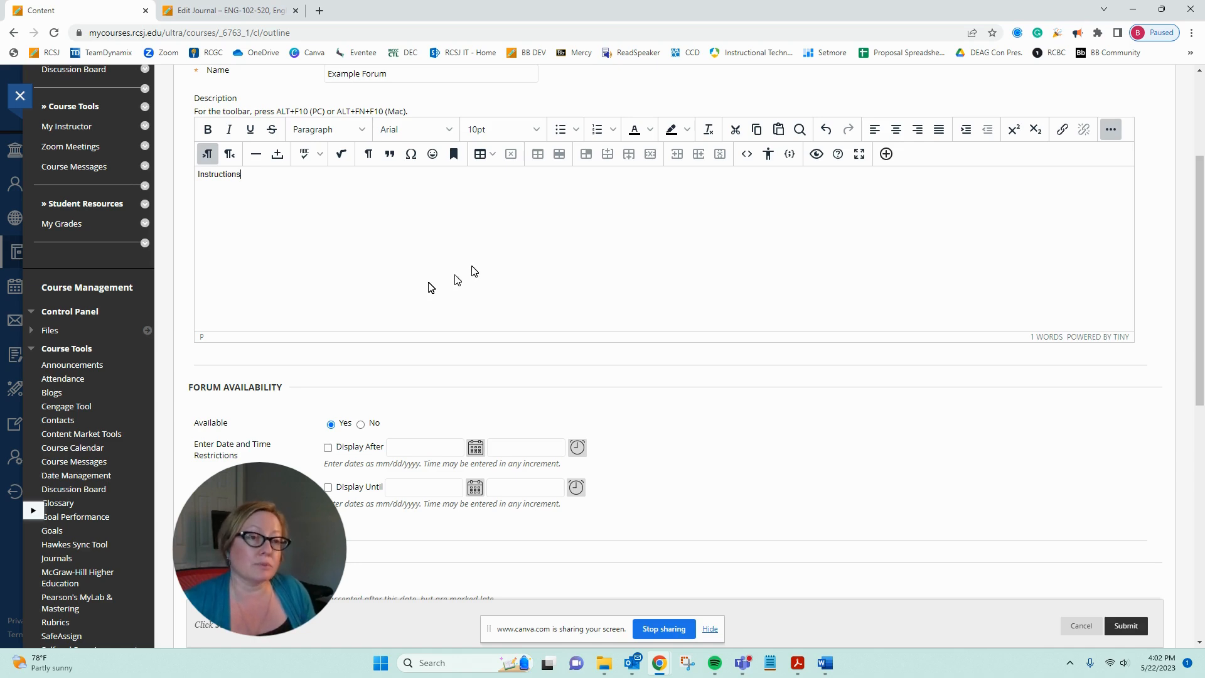
# Make the discussion forum graded with 100 points possible.
pyautogui.scroll(-3, 444, 332)
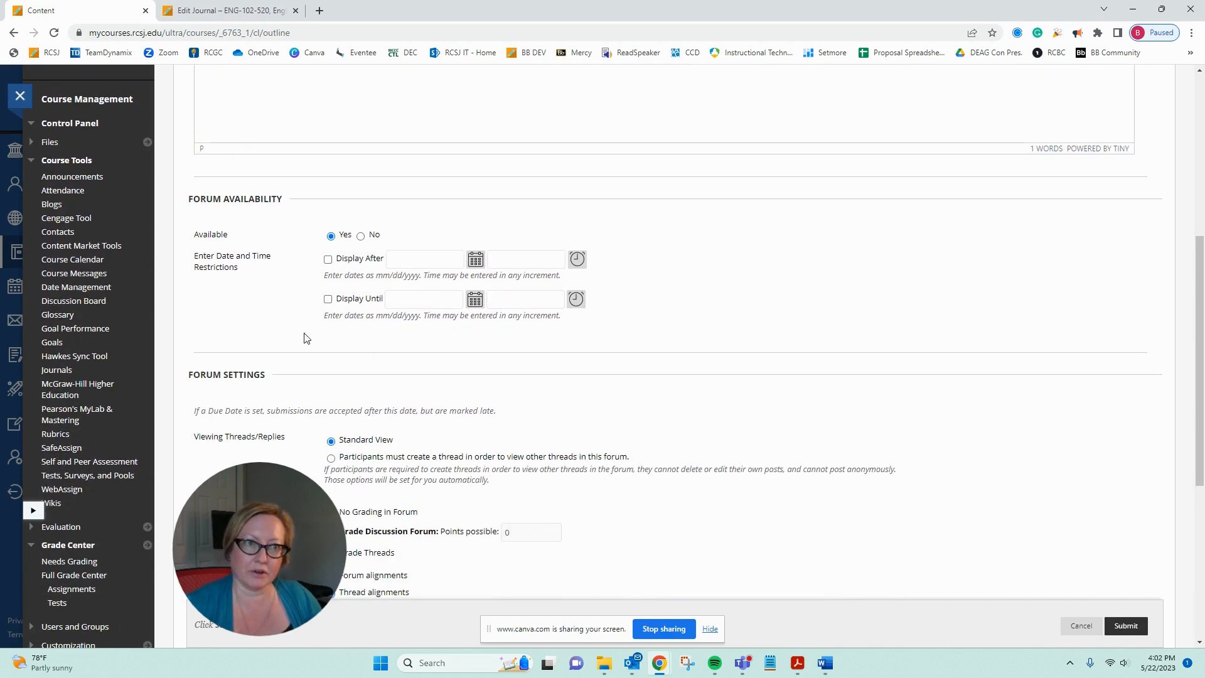
pyautogui.scroll(-2, 301, 339)
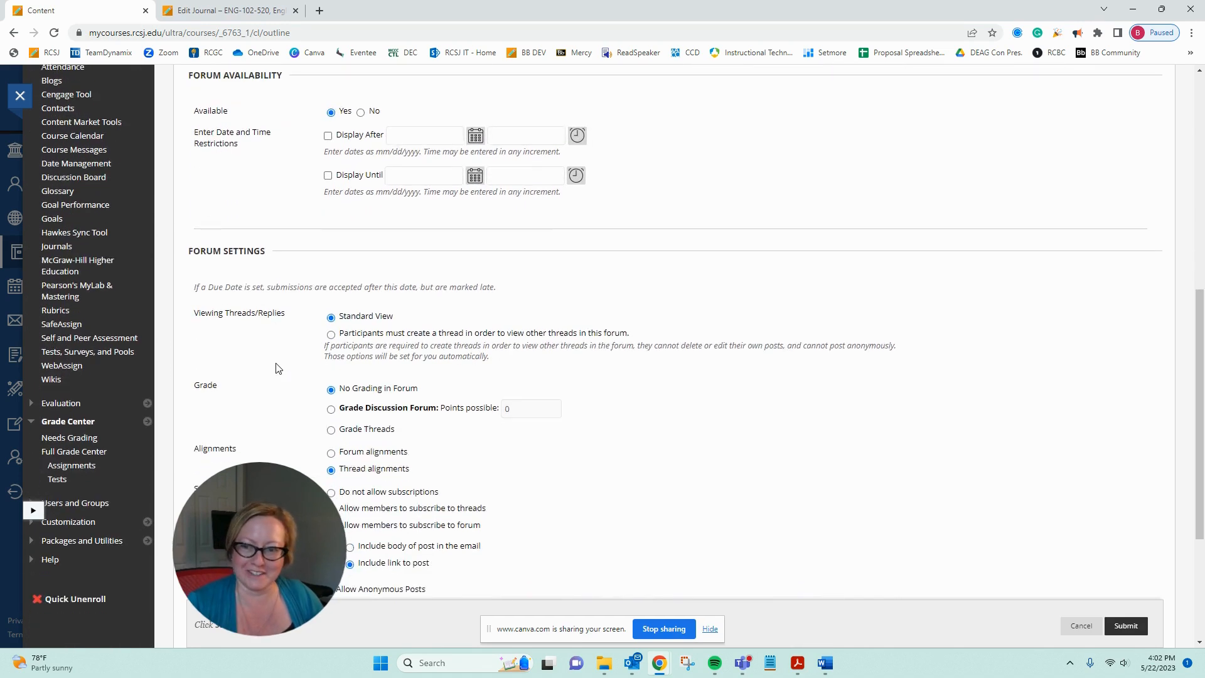
pyautogui.scroll(-1, 450, 300)
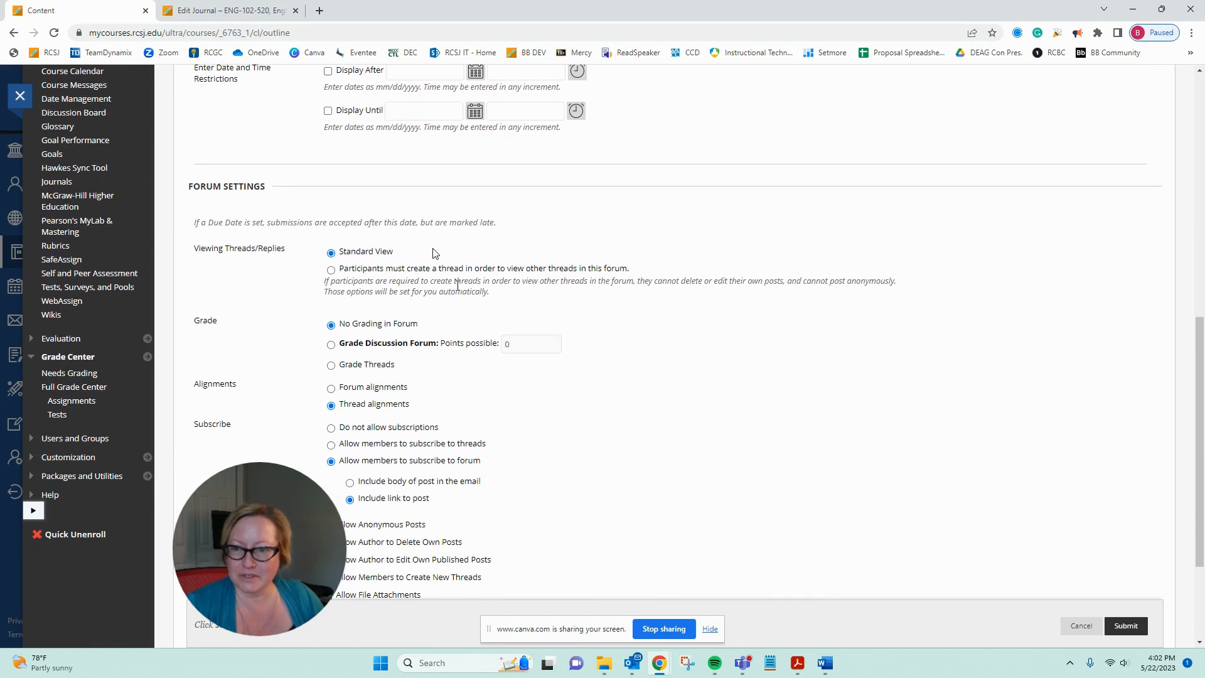
pyautogui.click(330, 345)
pyautogui.doubleClick(543, 346)
pyautogui.write('100')
pyautogui.click(257, 372)
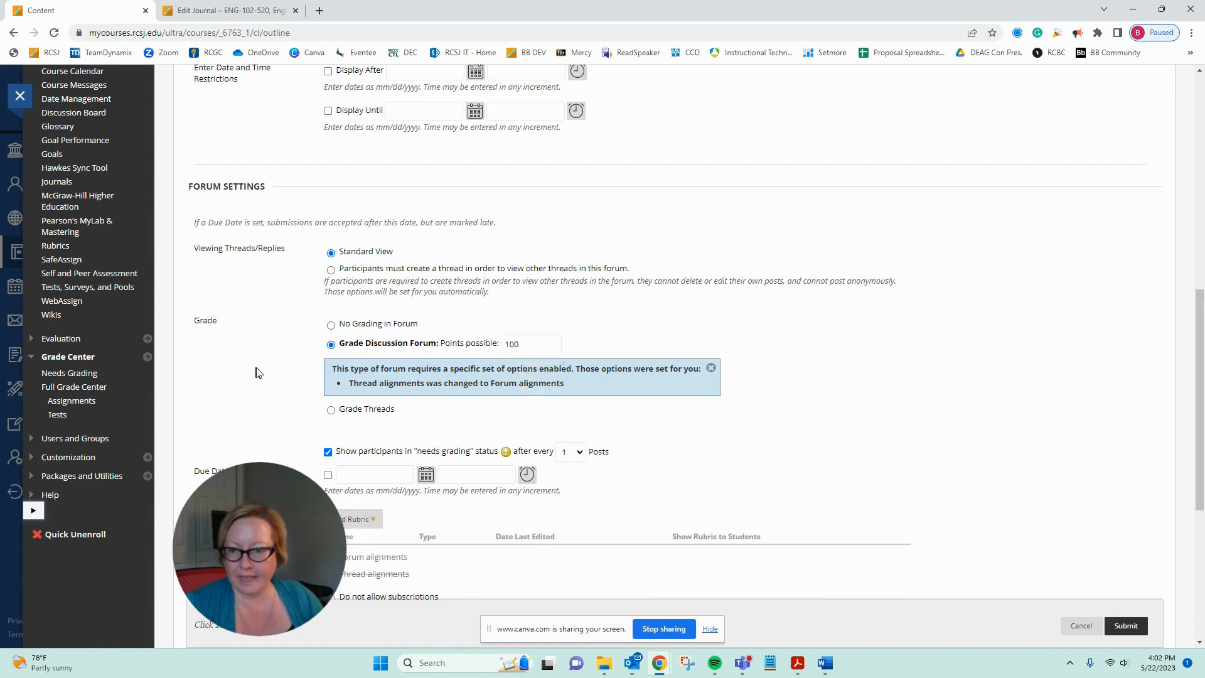
# Set the forum's due date to 06/02/2023 at 11:59 PM.
pyautogui.scroll(-3, 264, 358)
pyautogui.click(329, 289)
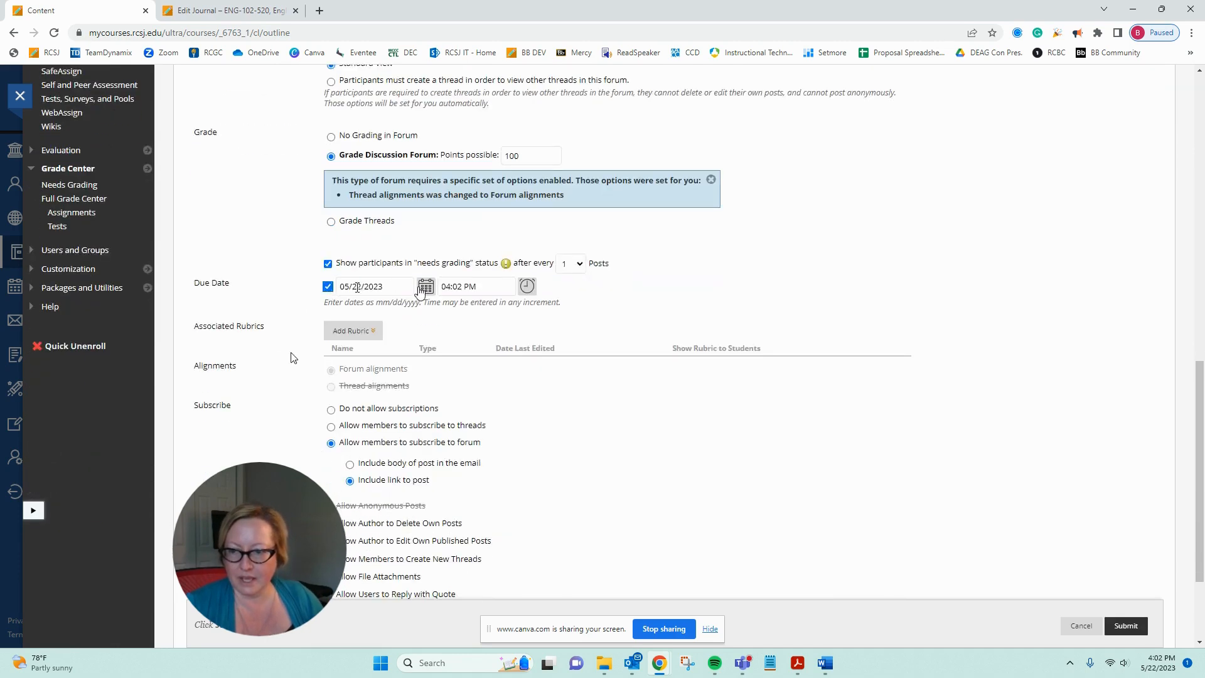
pyautogui.click(539, 180)
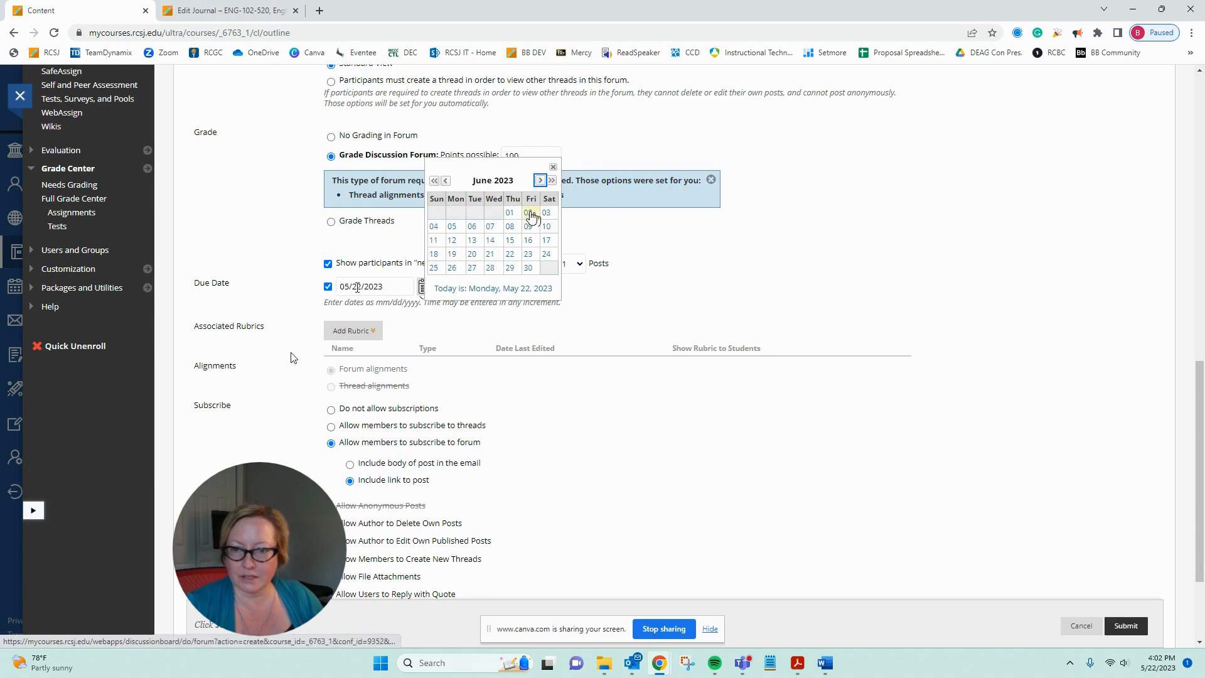
pyautogui.click(528, 212)
pyautogui.click(528, 287)
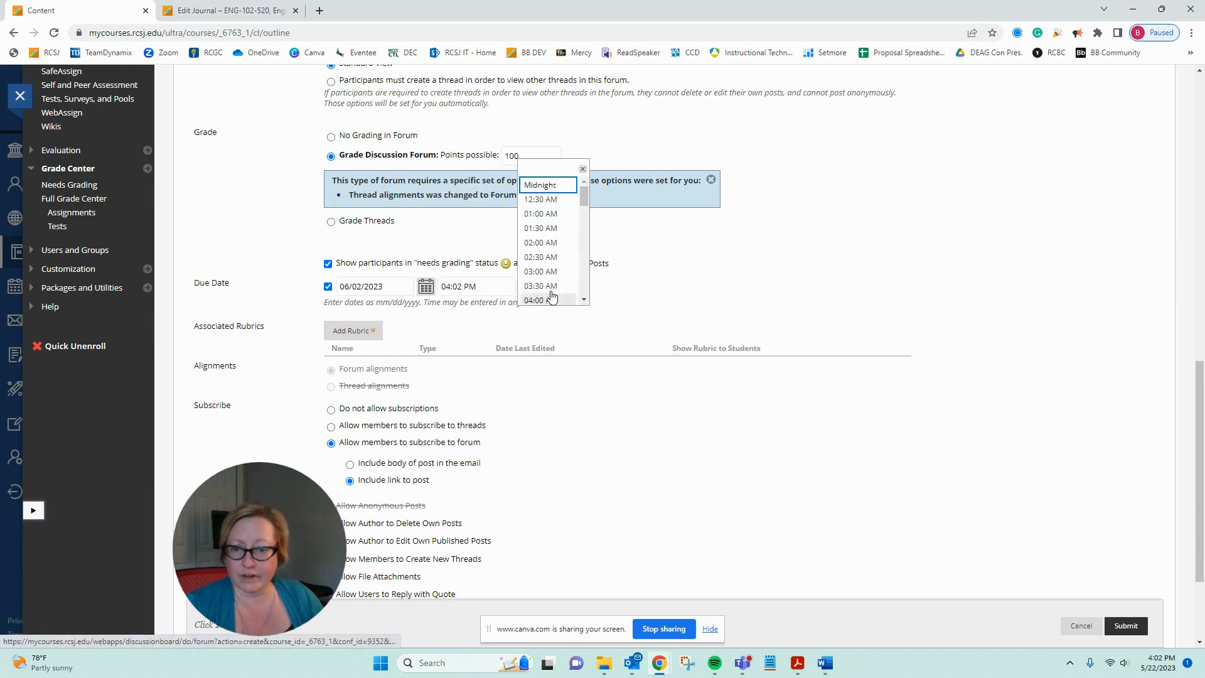
pyautogui.moveTo(584, 196); pyautogui.dragTo(579, 302)
pyautogui.click(544, 296)
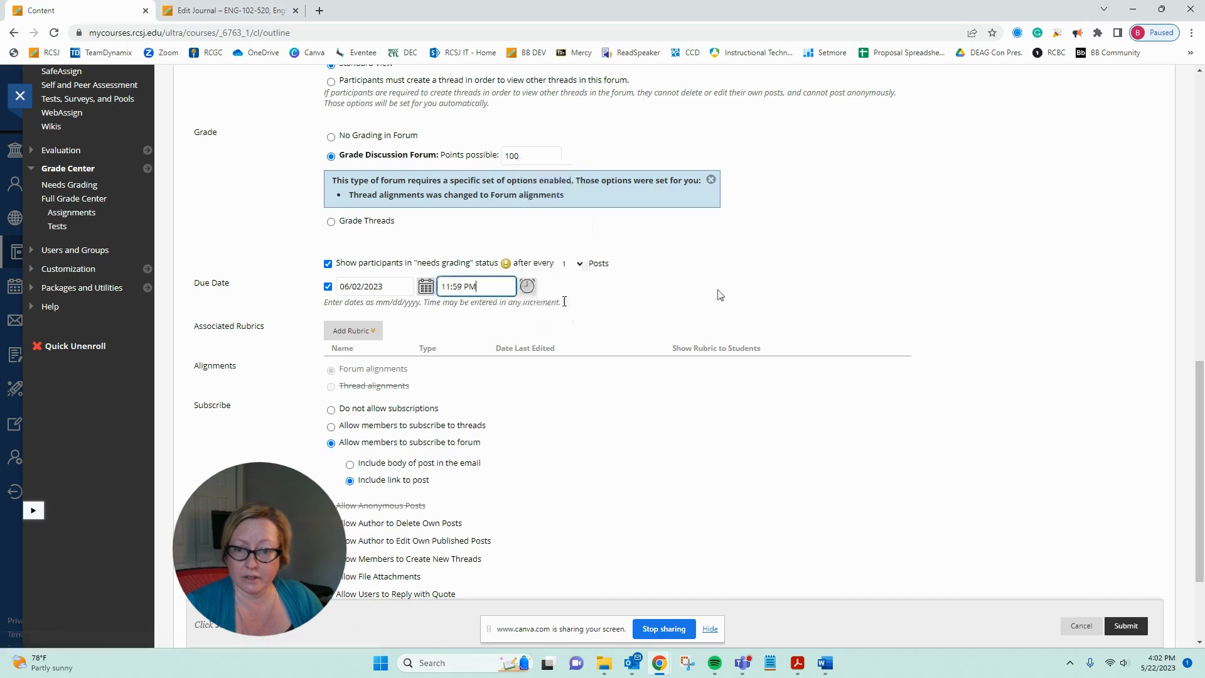
# Choose the existing eLearning Discussion Board Rubric for the forum and preview its criteria.
pyautogui.click(353, 330)
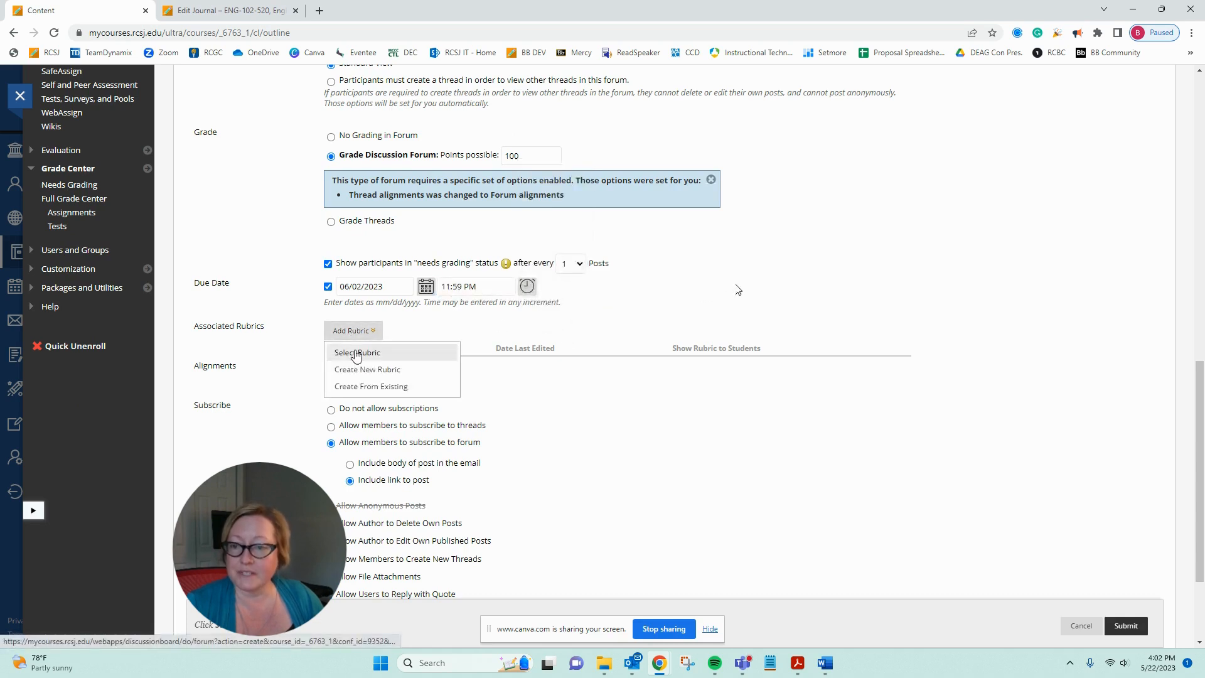
pyautogui.click(355, 353)
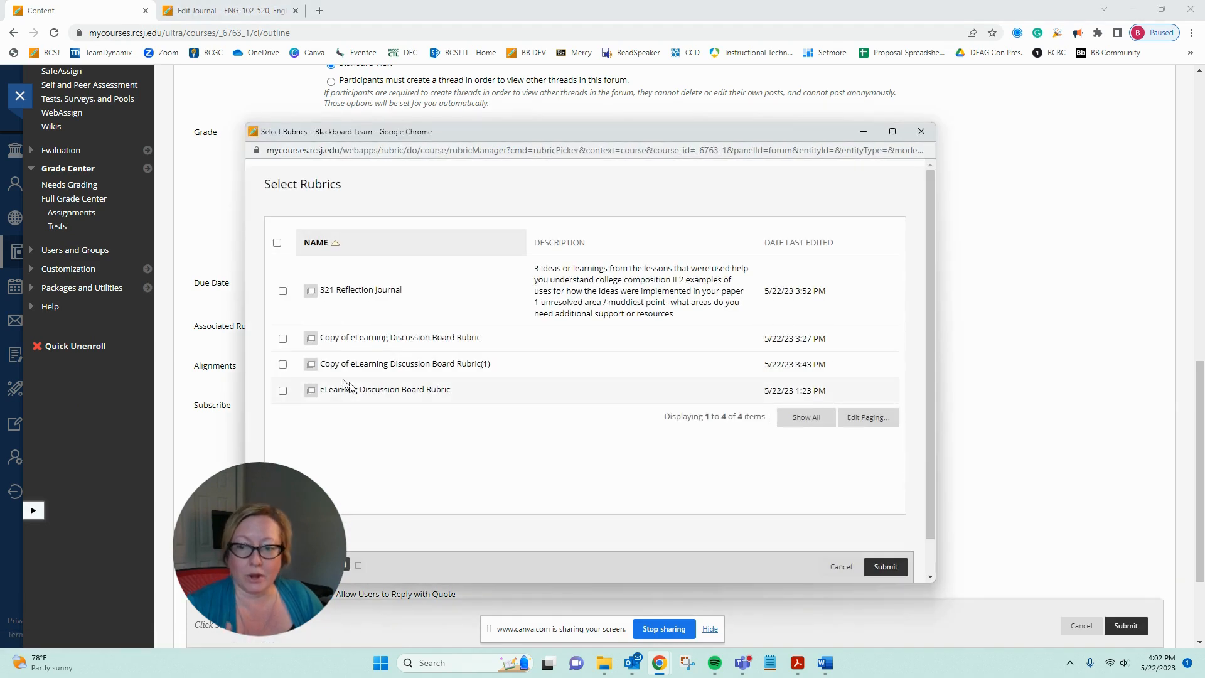
pyautogui.click(283, 391)
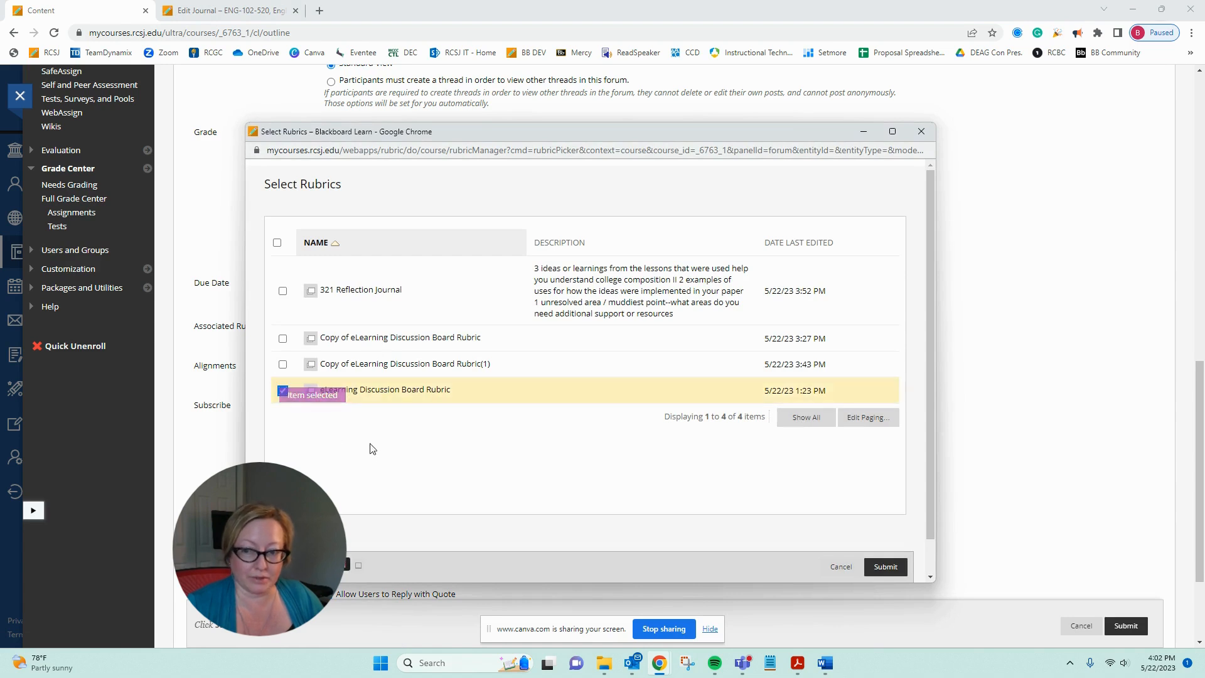
pyautogui.click(310, 391)
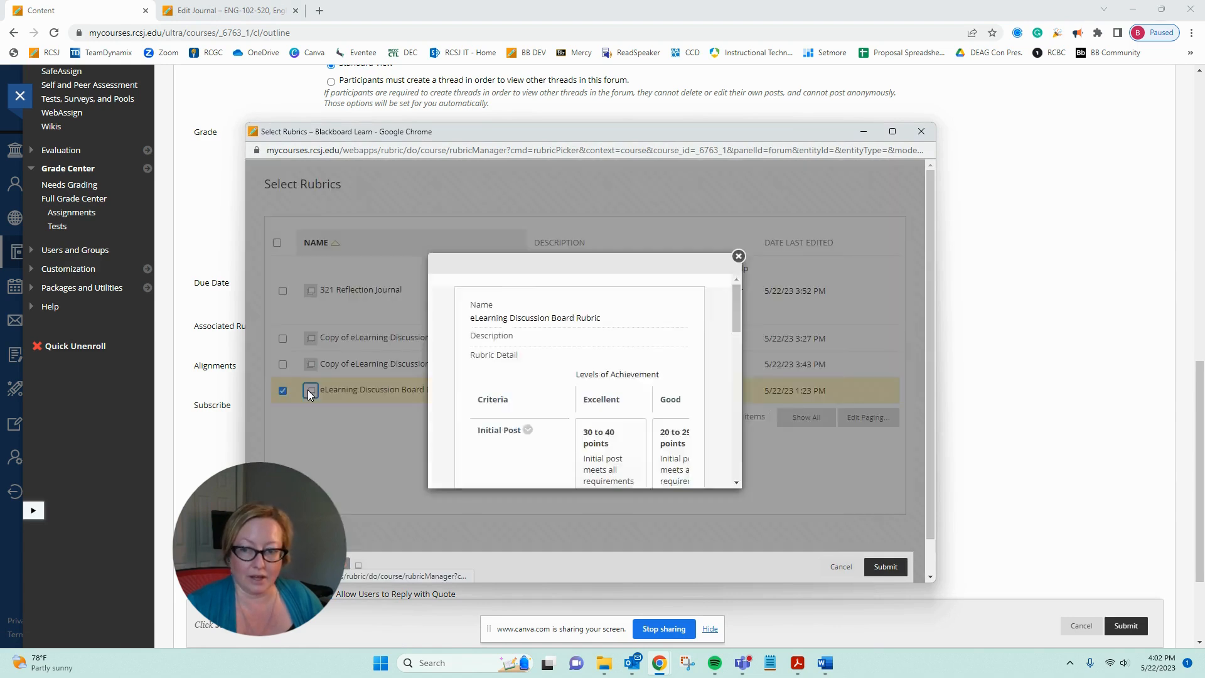
pyautogui.click(830, 202)
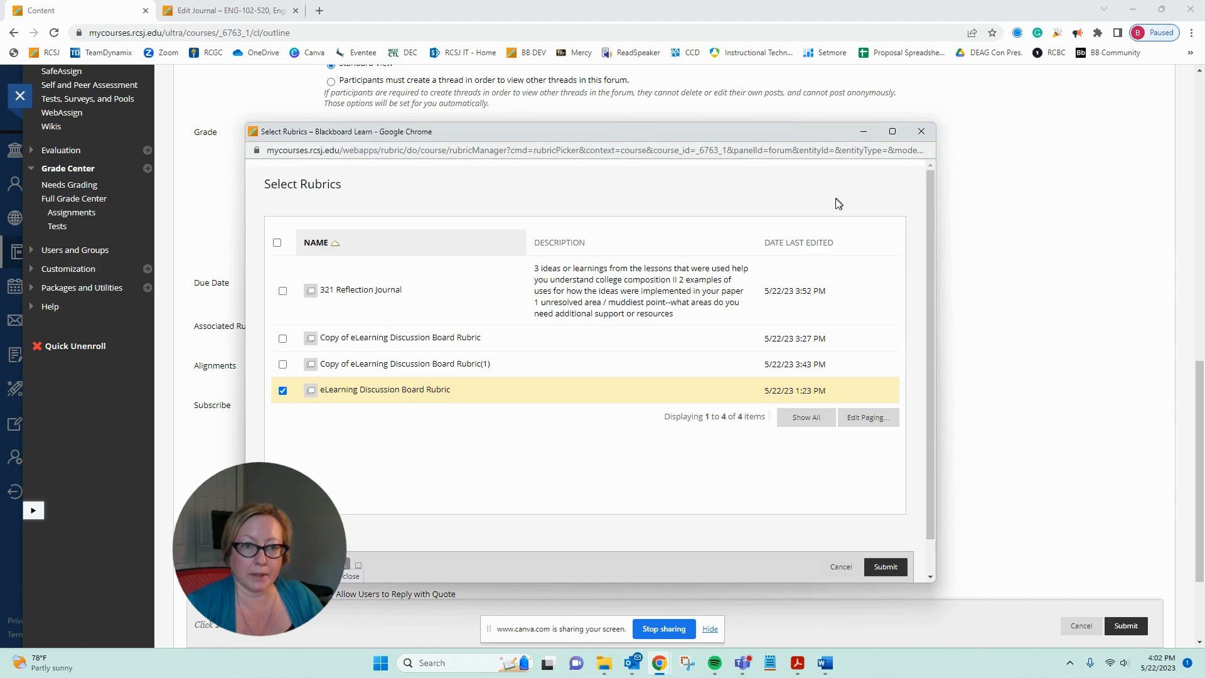
# Attach the selected rubric with its maximum points as the points possible, and show it to students with rubric scores.
pyautogui.click(891, 567)
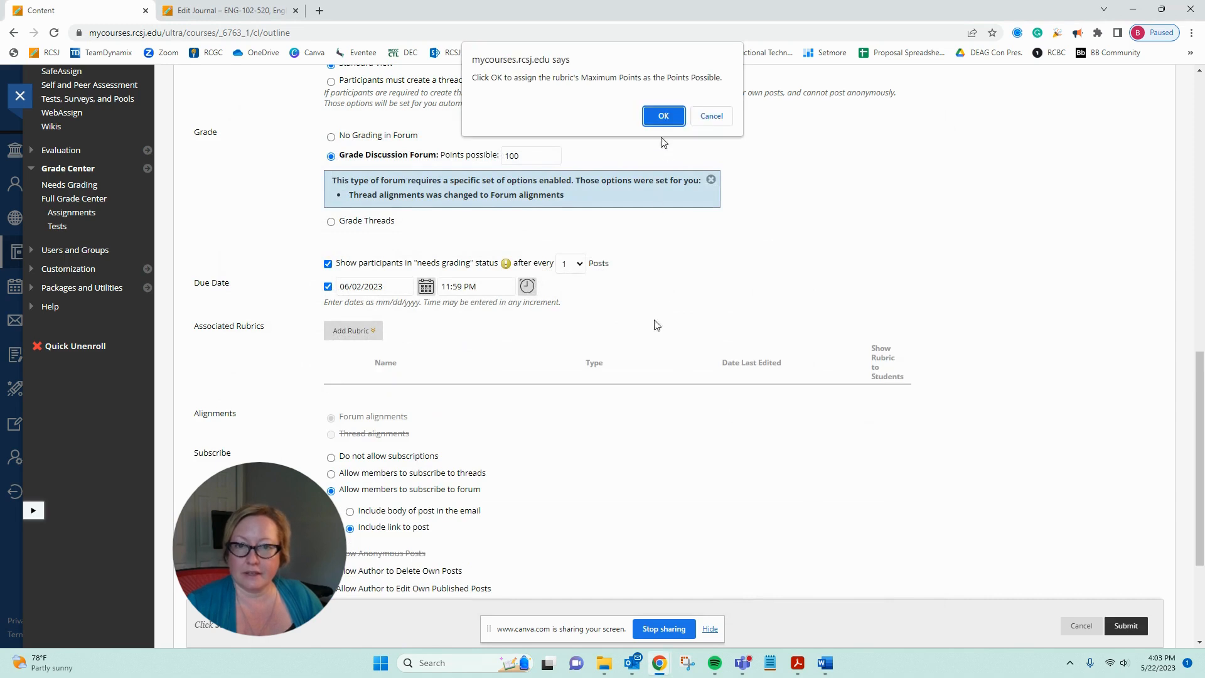
pyautogui.click(662, 113)
pyautogui.click(870, 393)
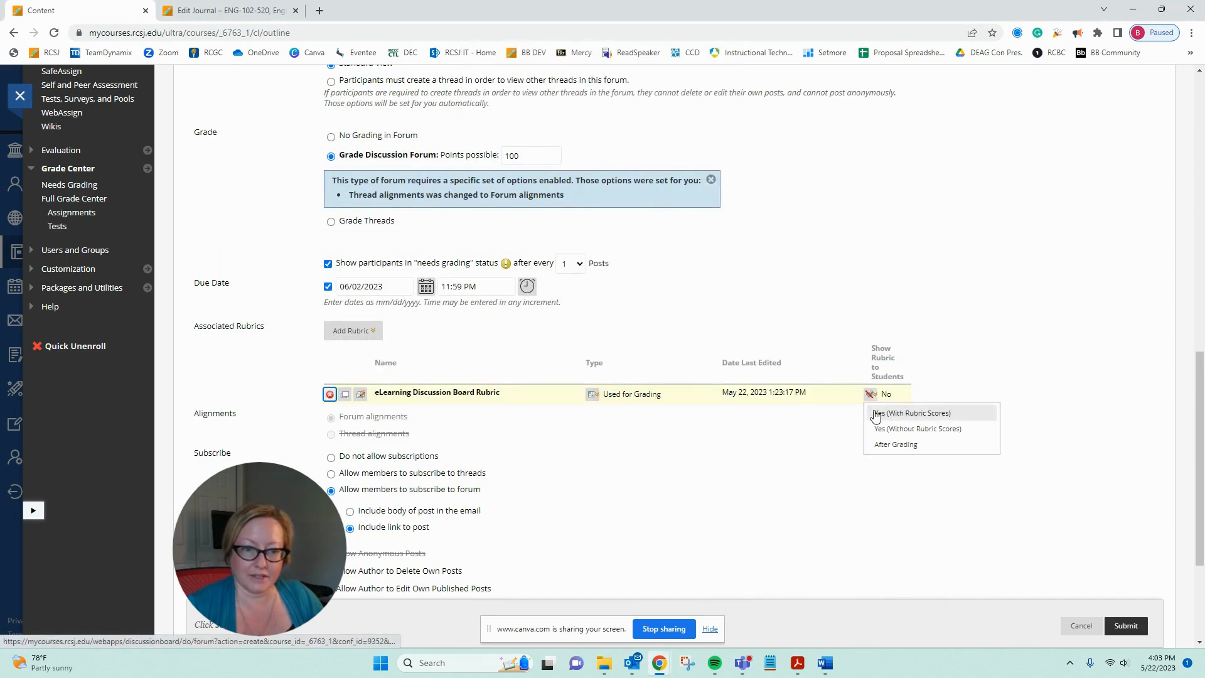
pyautogui.click(888, 412)
# Copy the "Instructions" text from the forum's description and submit the new forum.
pyautogui.scroll(-3, 713, 376)
pyautogui.scroll(7, 713, 377)
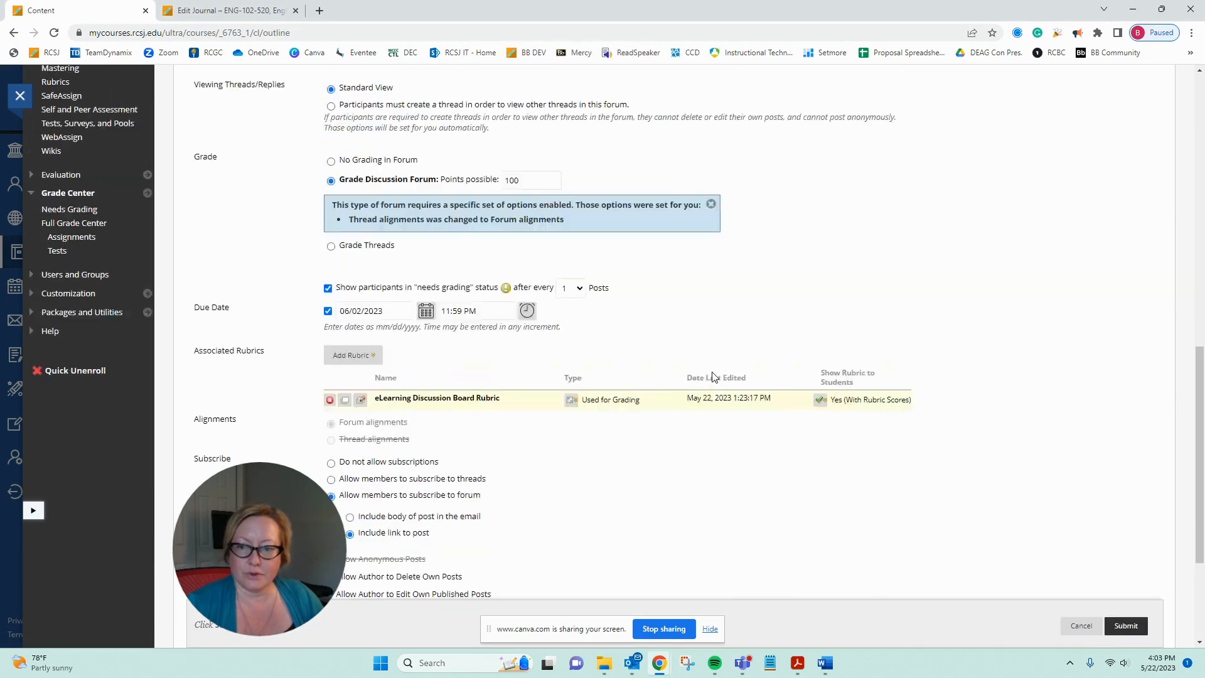
pyautogui.scroll(10, 713, 376)
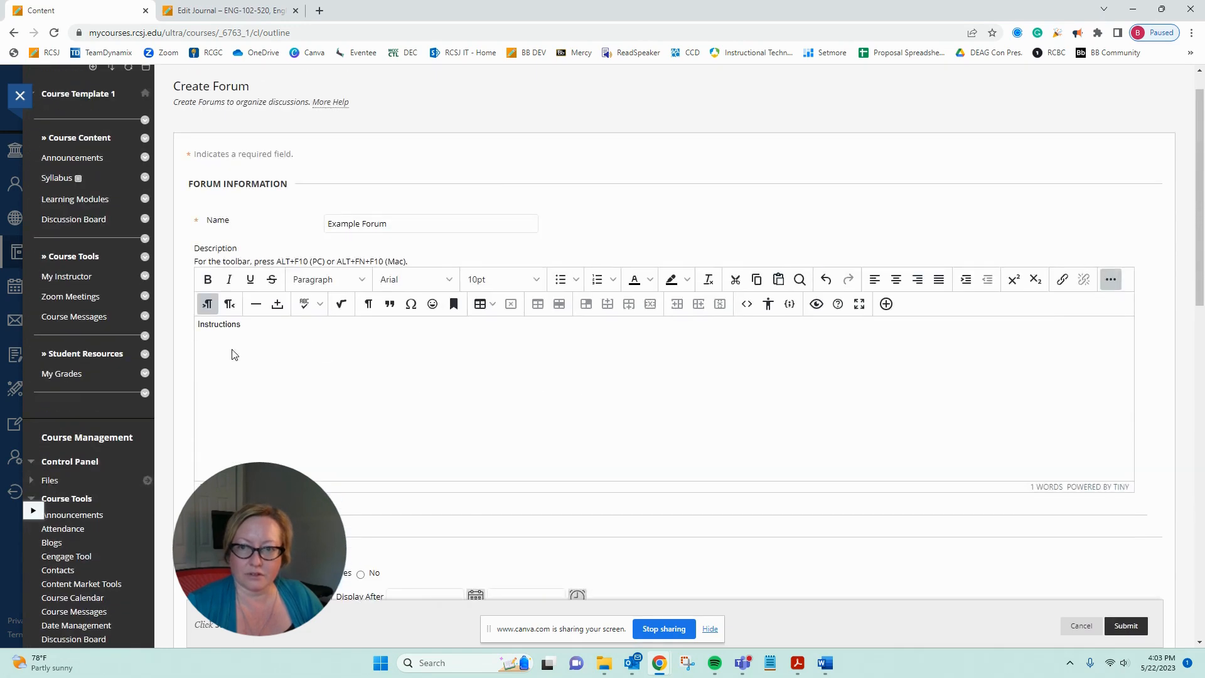
pyautogui.hotkey('ctrl', 'a')
pyautogui.hotkey('ctrl', 'c')
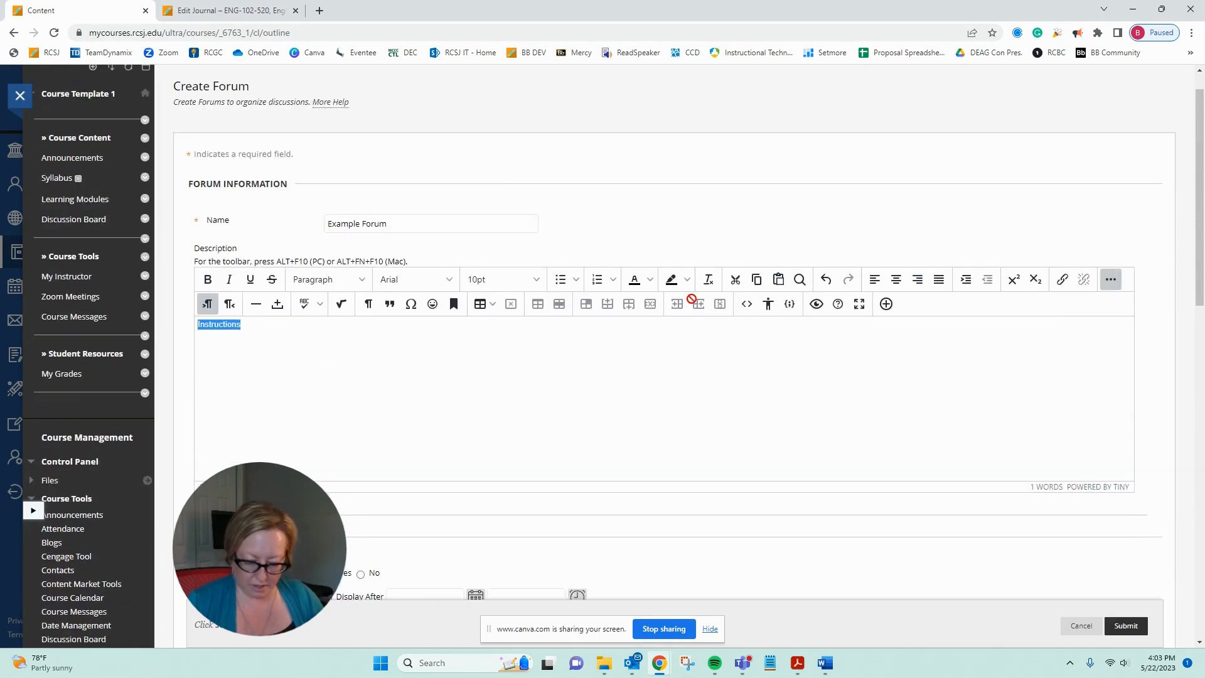
pyautogui.scroll(-2, 734, 259)
pyautogui.scroll(-5, 734, 260)
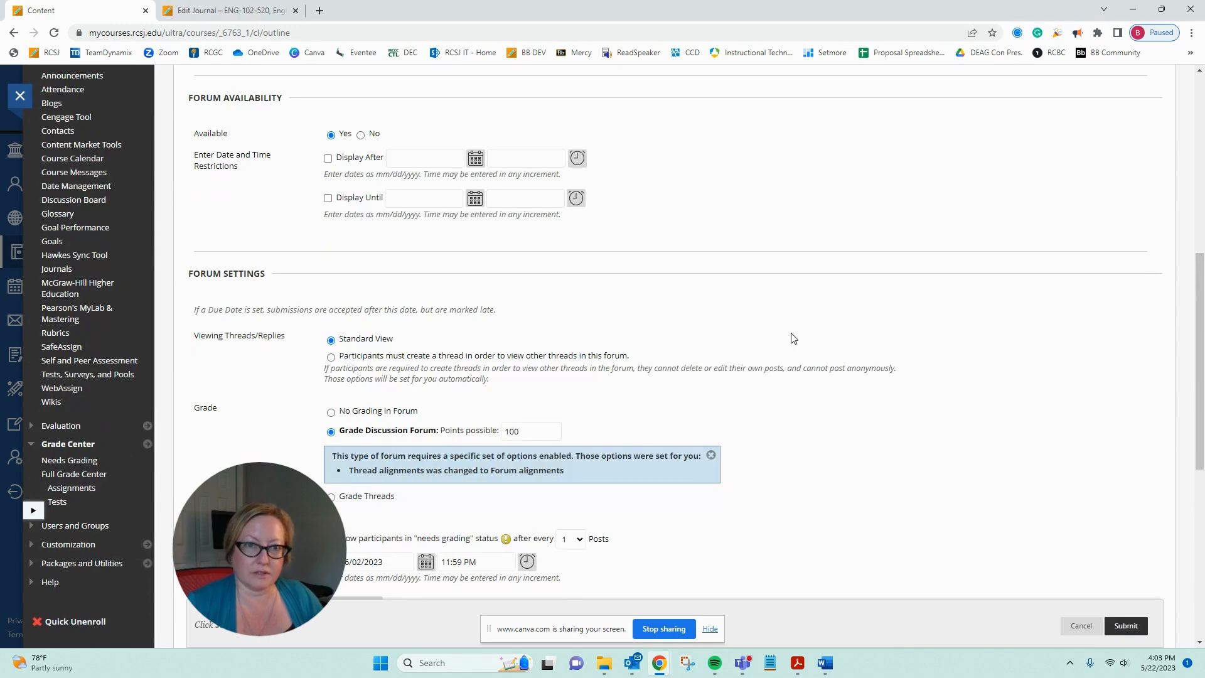
pyautogui.scroll(-2, 945, 510)
pyautogui.click(1127, 626)
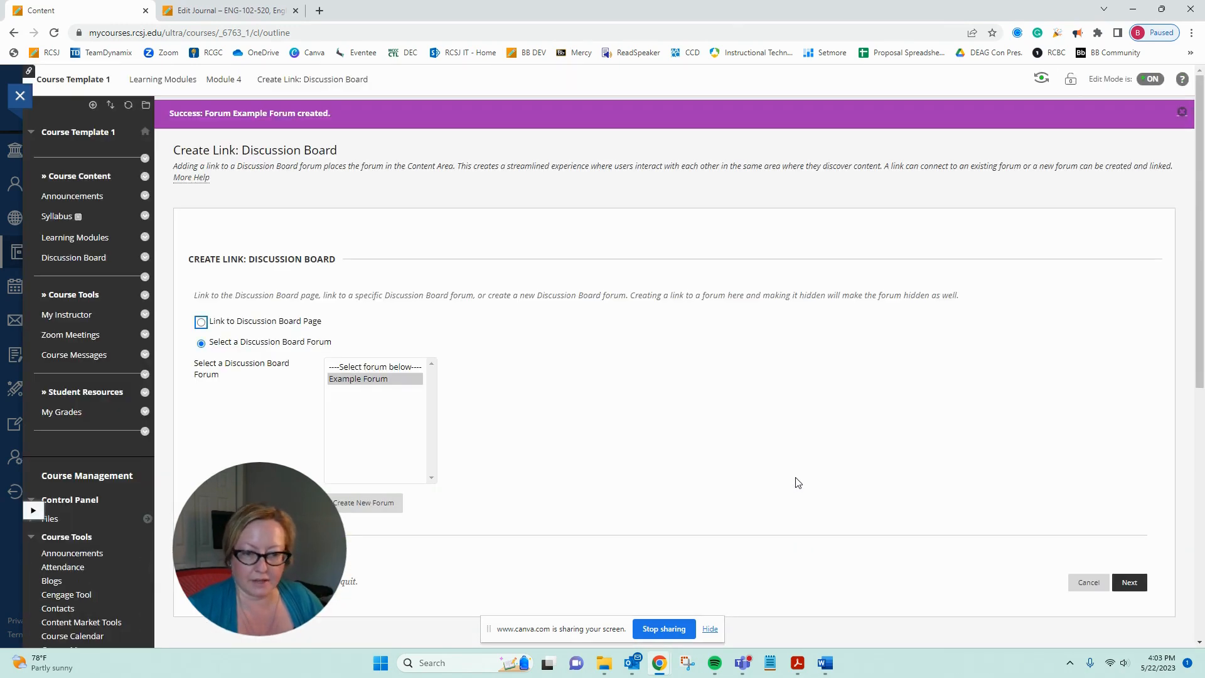
# Create the Module 4 link to Example Forum with the copied "Instructions" as its text, and submit it.
pyautogui.click(1129, 583)
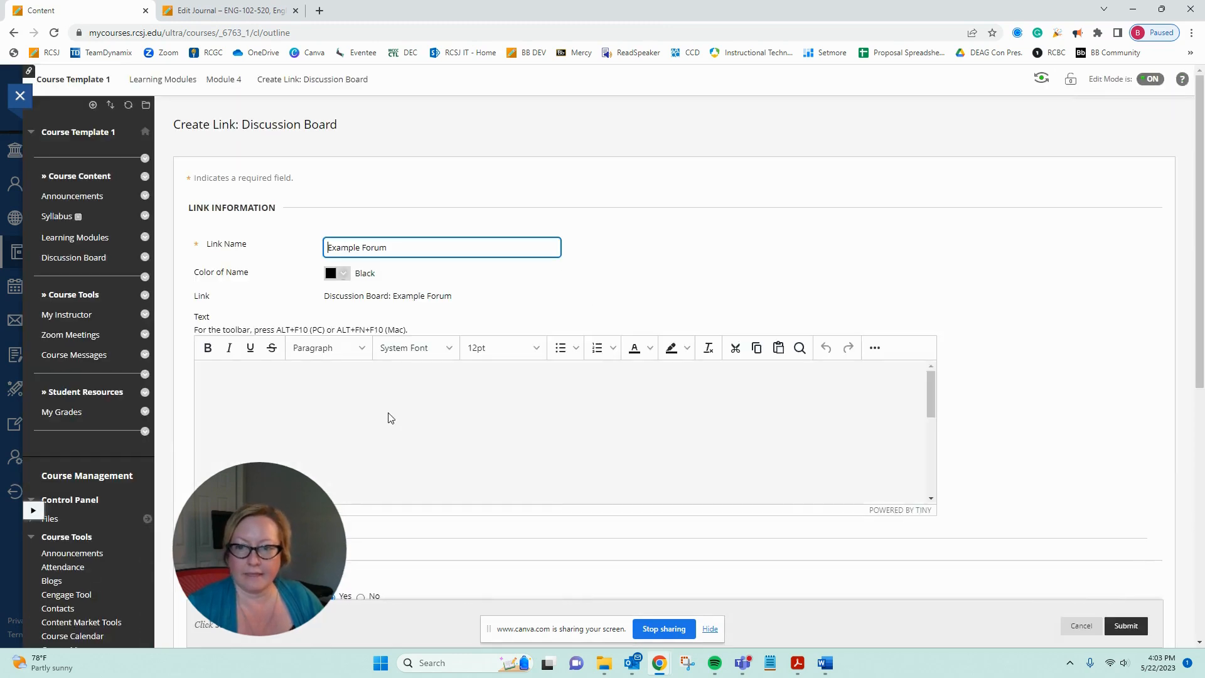
pyautogui.click(382, 433)
pyautogui.hotkey('ctrl', 'v')
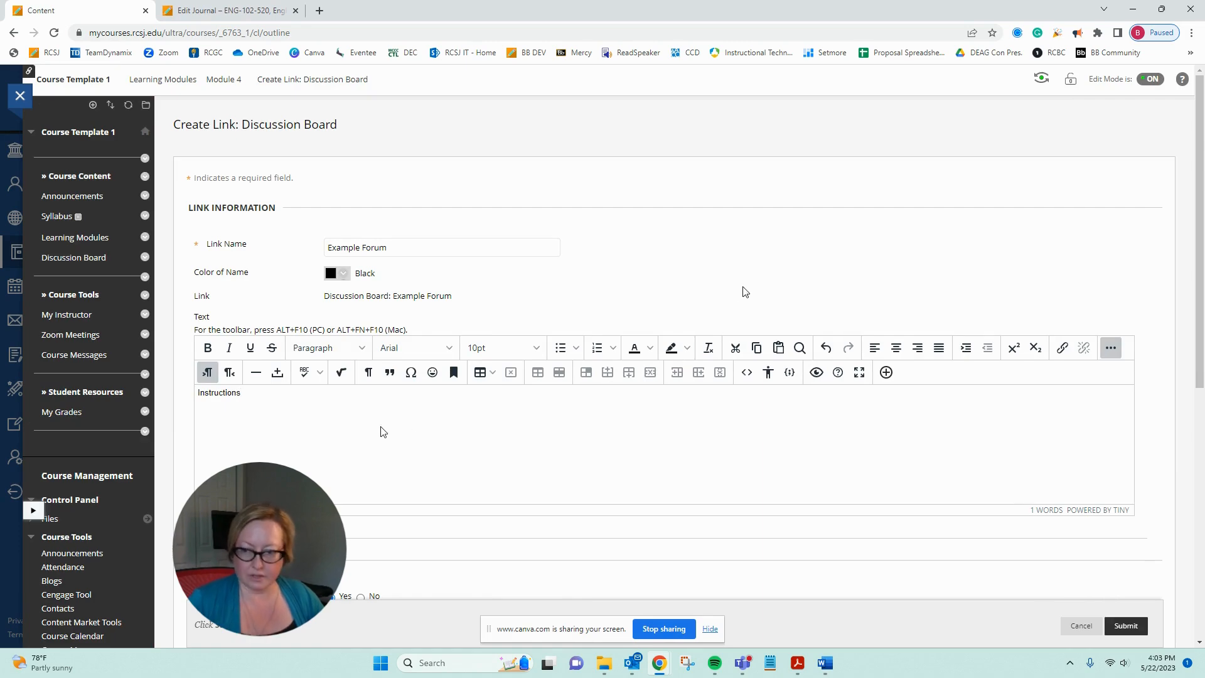
pyautogui.scroll(-3, 743, 290)
pyautogui.scroll(-2, 748, 321)
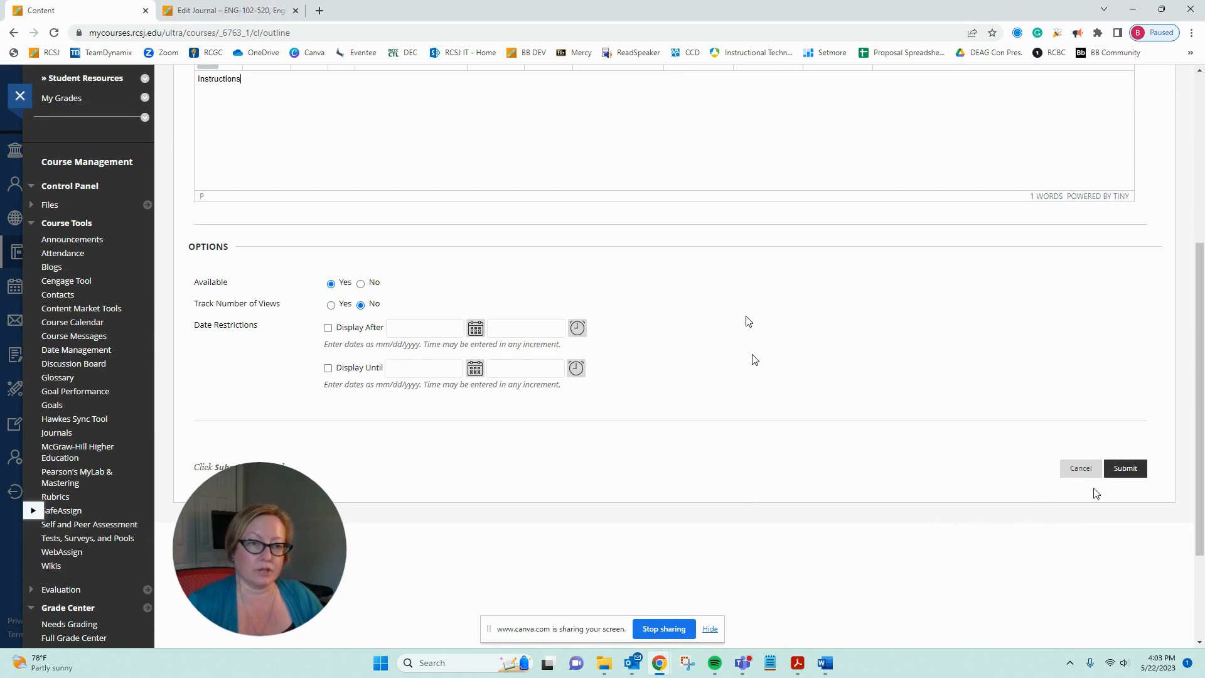
pyautogui.click(1127, 469)
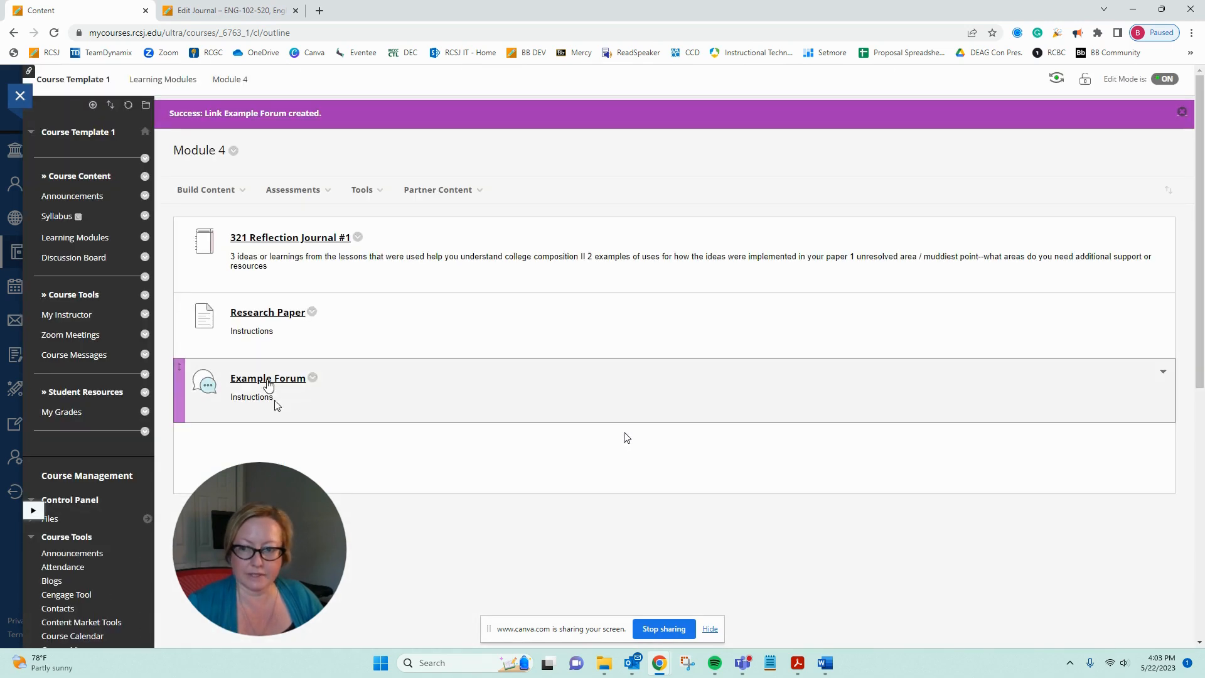